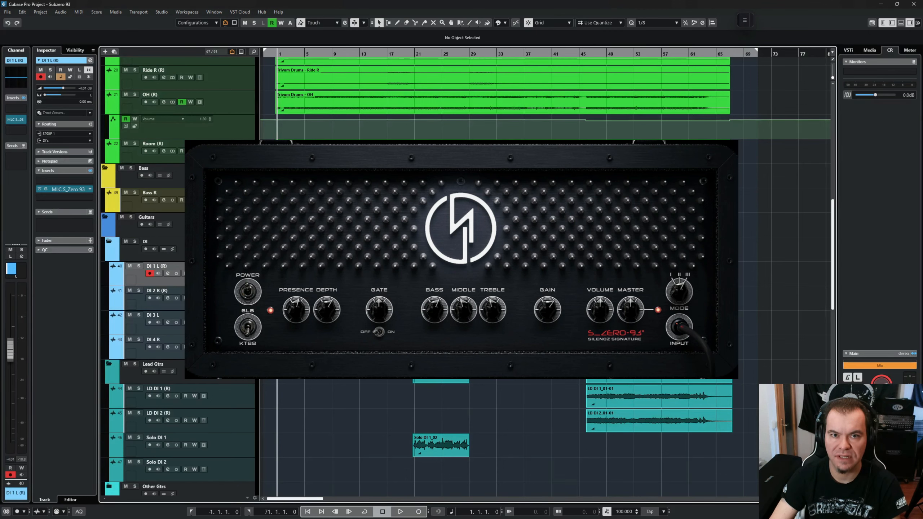
Play the project and view the stomp, cabinet and EQ sections of the amp plugin on the DI 1 L track
key(space)
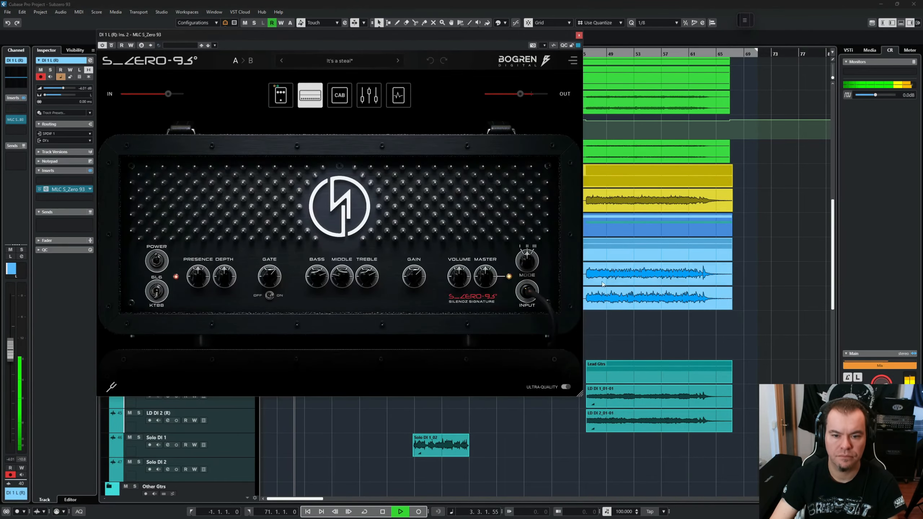
click(607, 285)
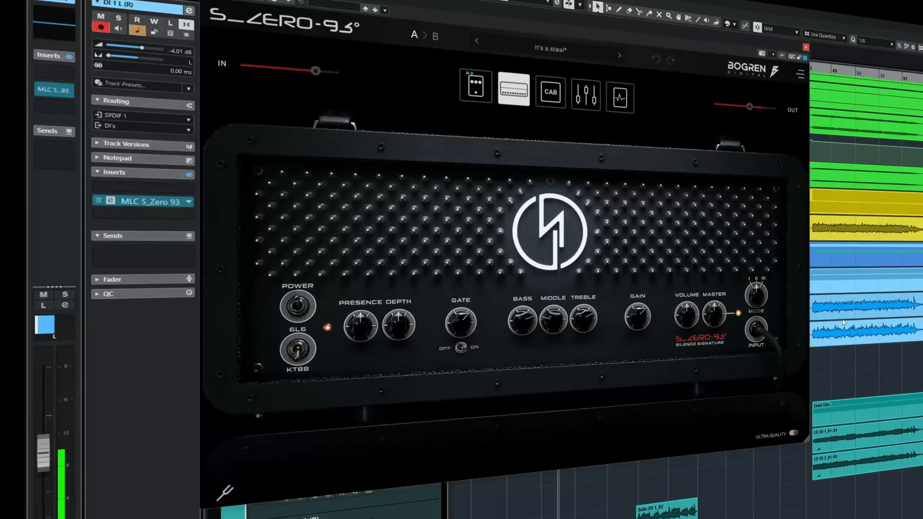
click(478, 91)
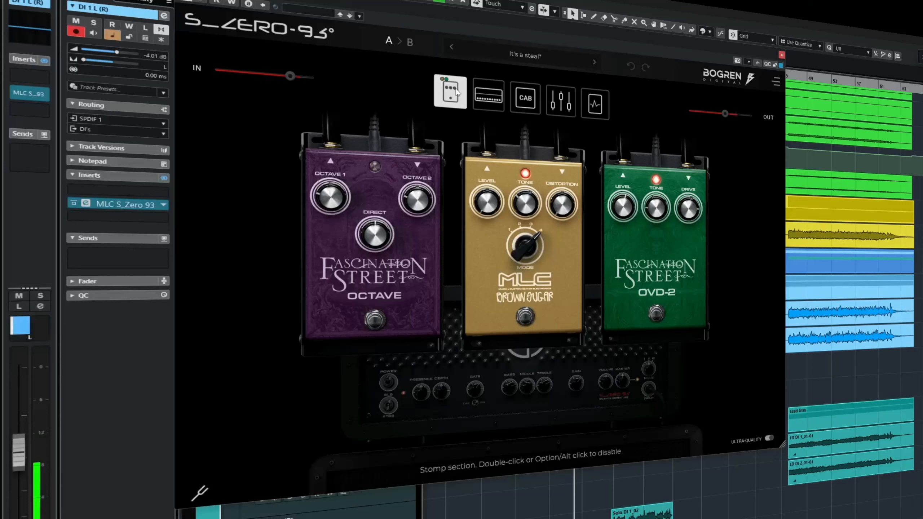
click(527, 100)
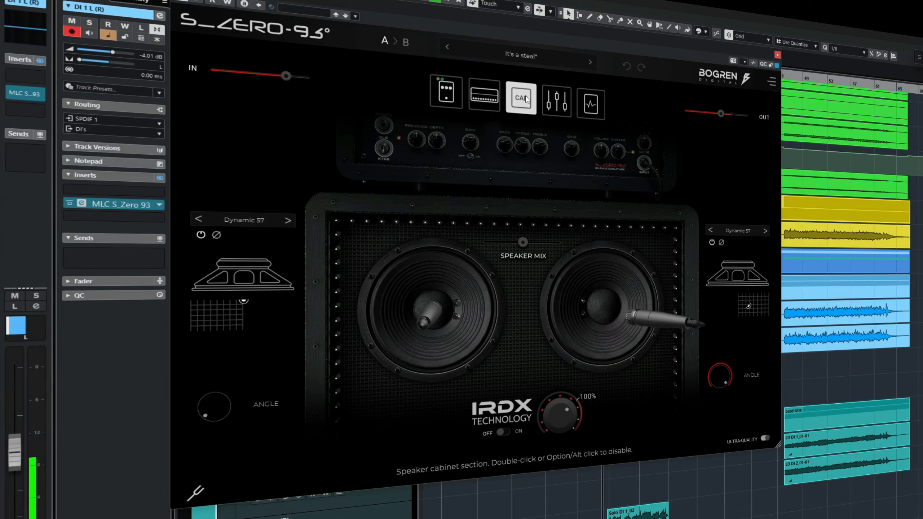
click(555, 100)
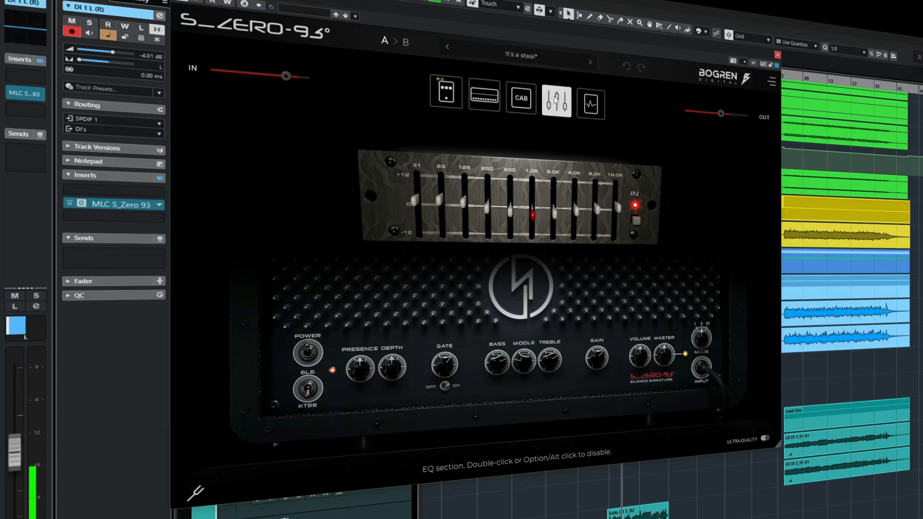
key(ctrl+w)
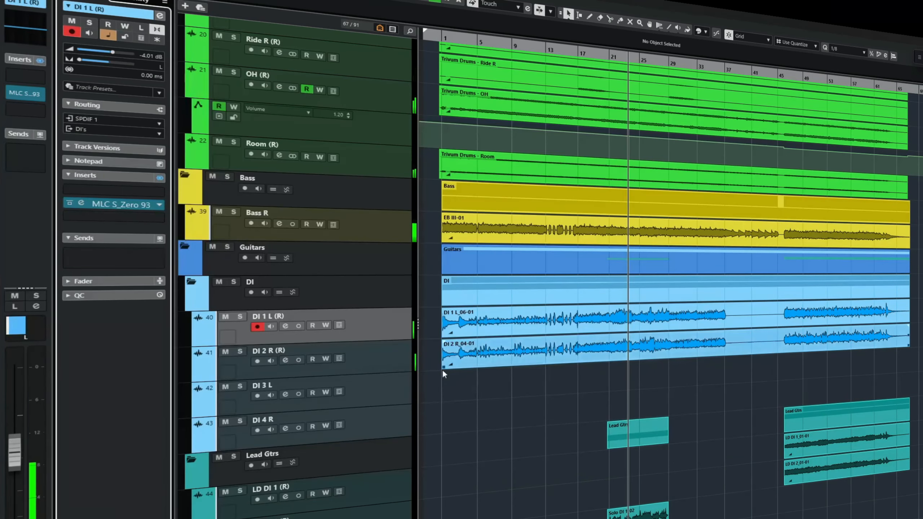
View the amp settings of the MLC S_Zero 93 insert on the Solo DI 1 track
click(269, 518)
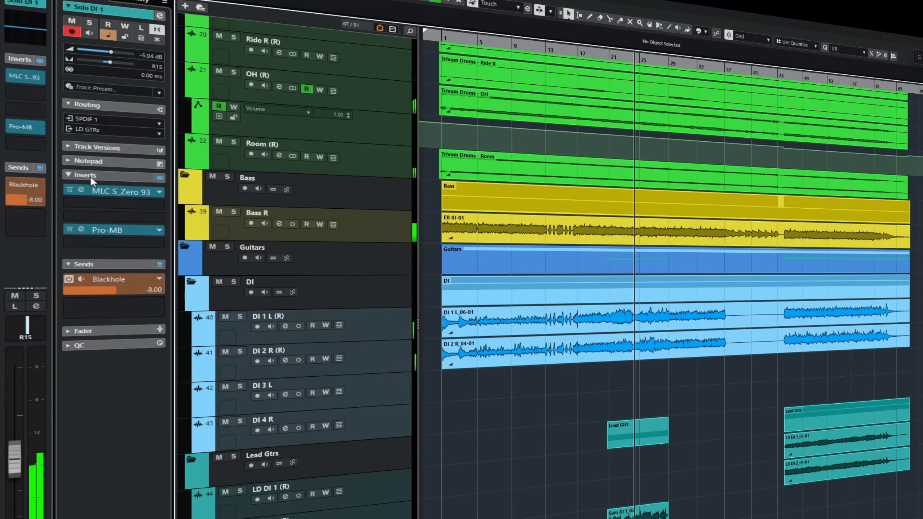
click(82, 190)
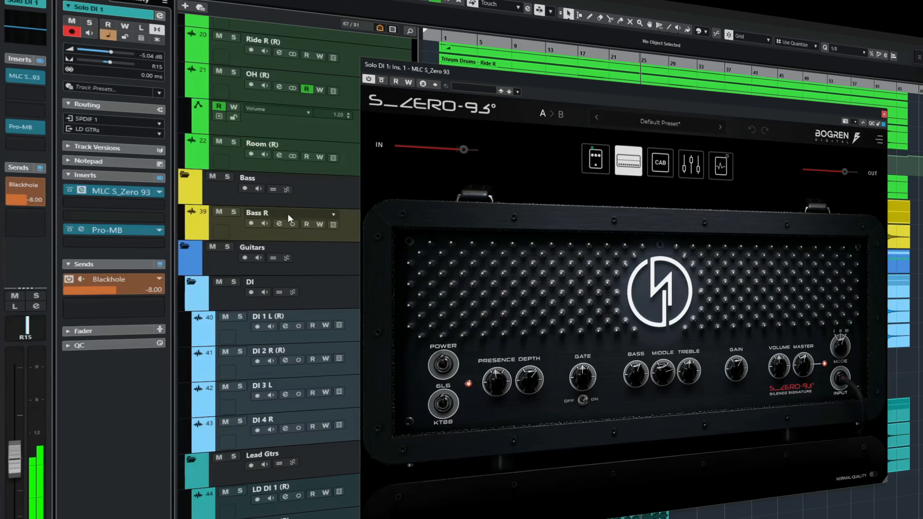
drag(632, 91, 496, 20)
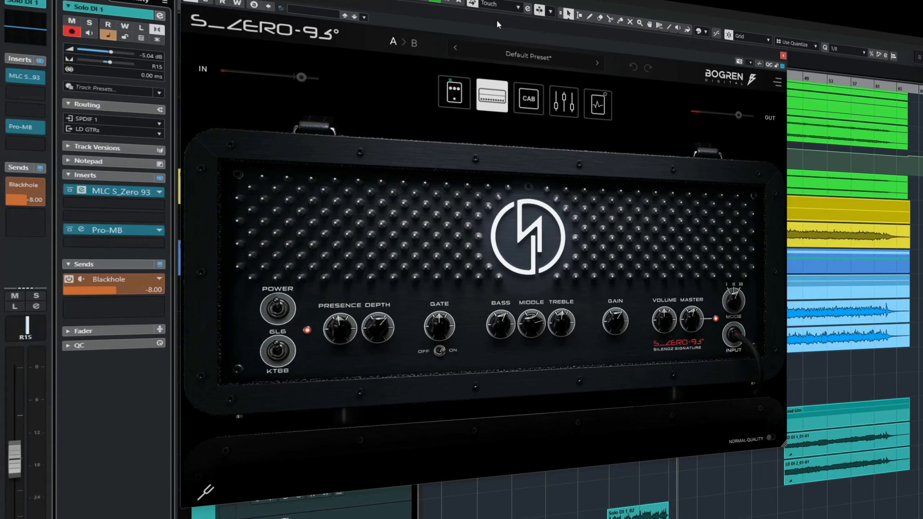
key(ctrl+w)
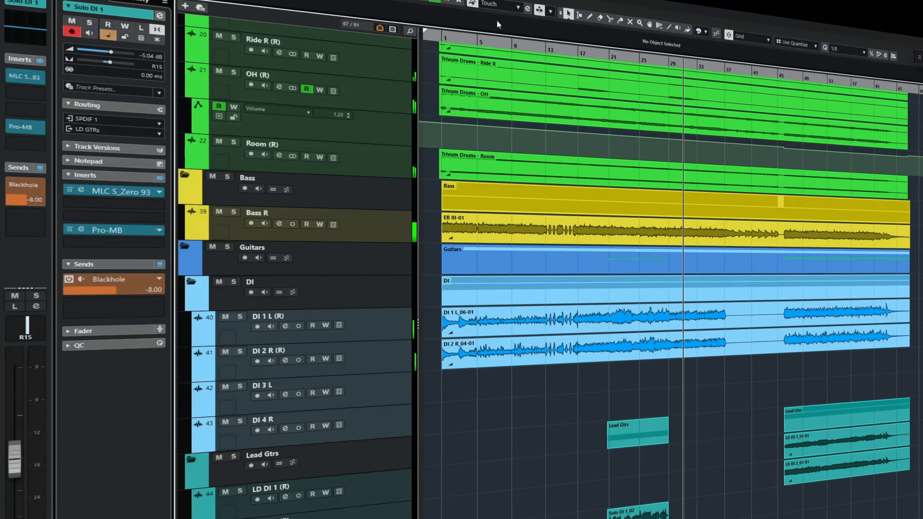
Reopen the amp plugin on the DI 1 L track and view its post effects and amplifier sections
click(393, 319)
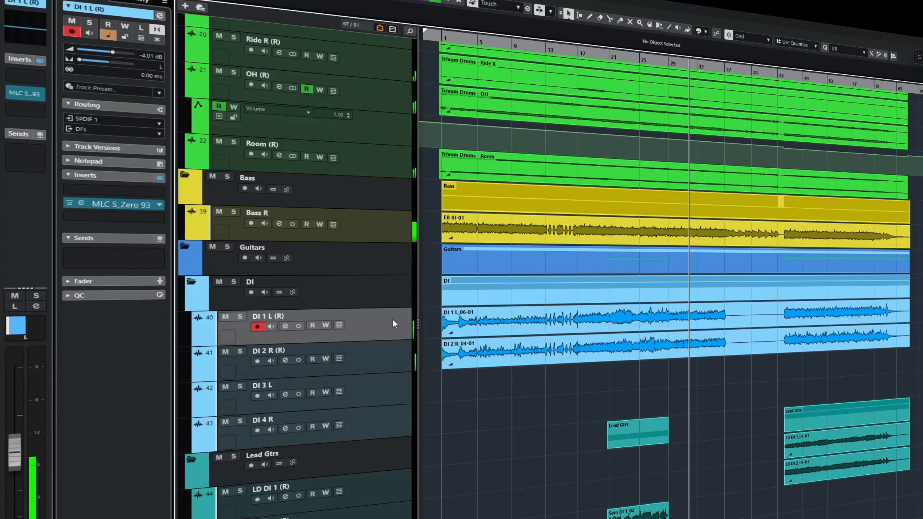
key(e)
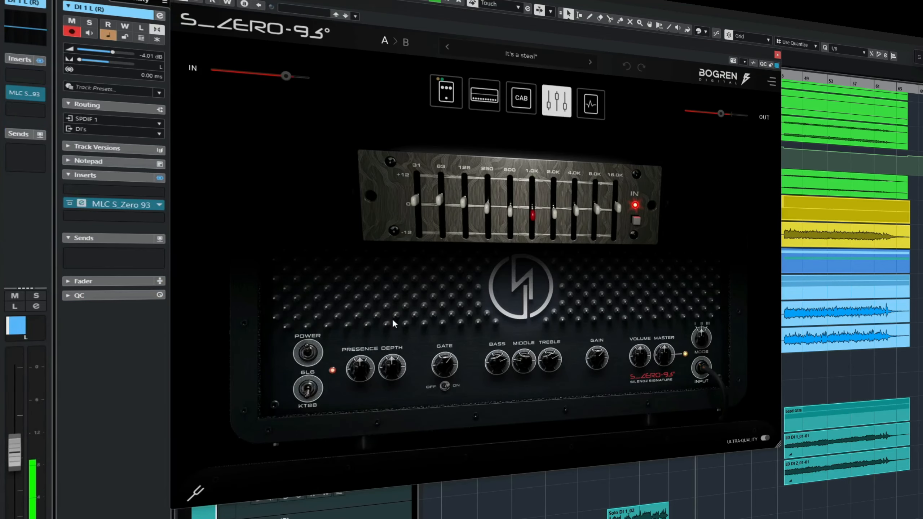
click(582, 116)
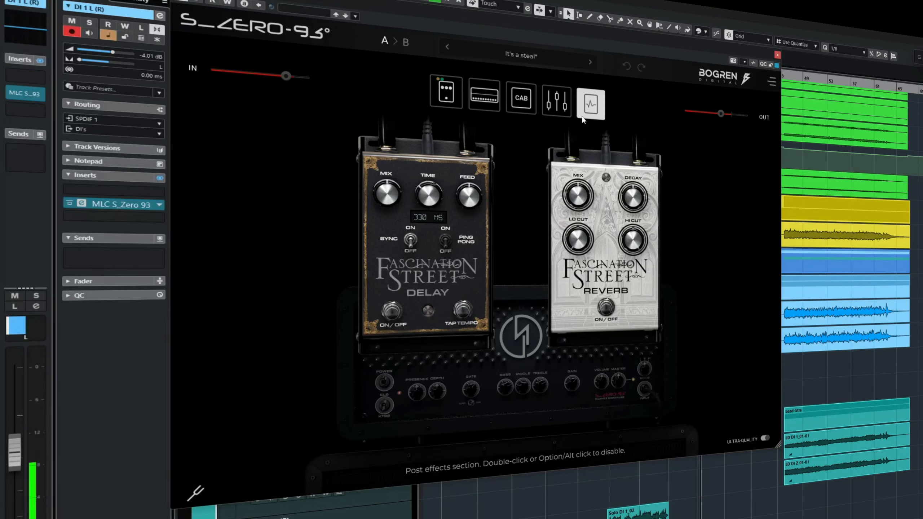
click(481, 95)
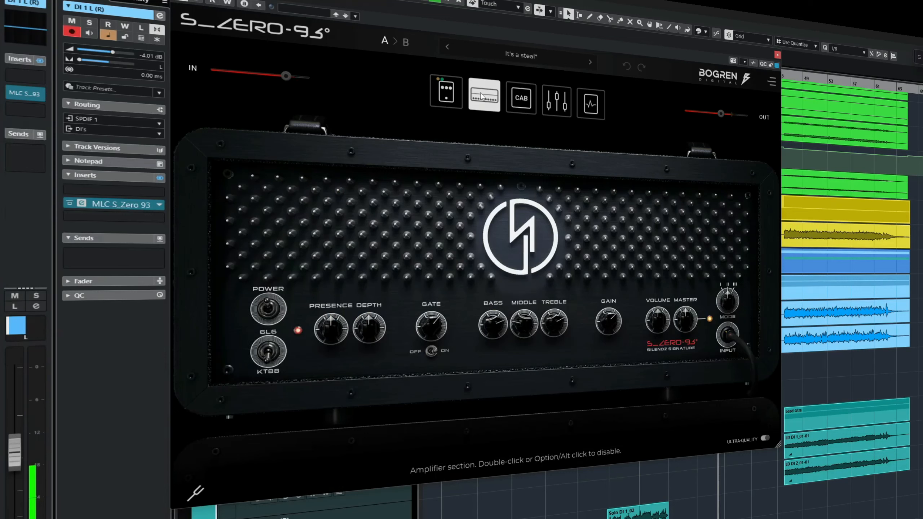
click(81, 203)
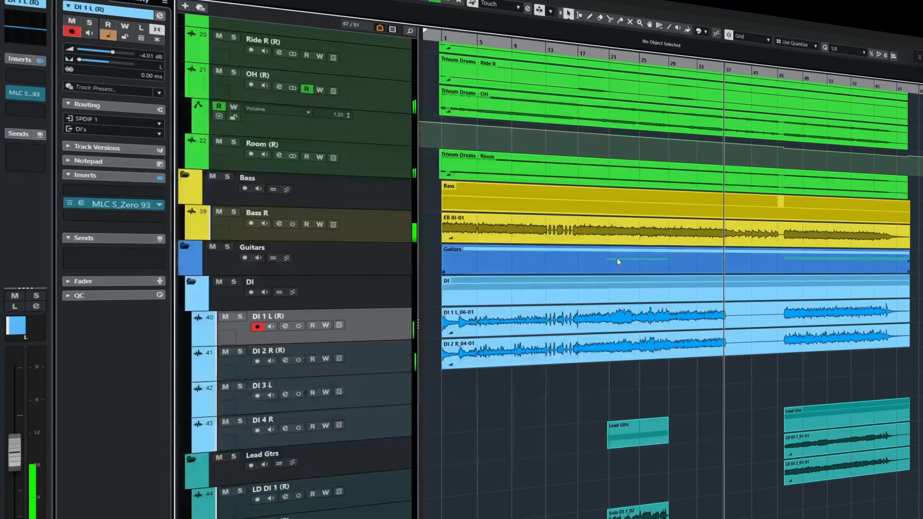
Inspect the Chroma piano track and view the Kontakt instrument used on the Mos.Keys track
scroll(618, 259, down, 8)
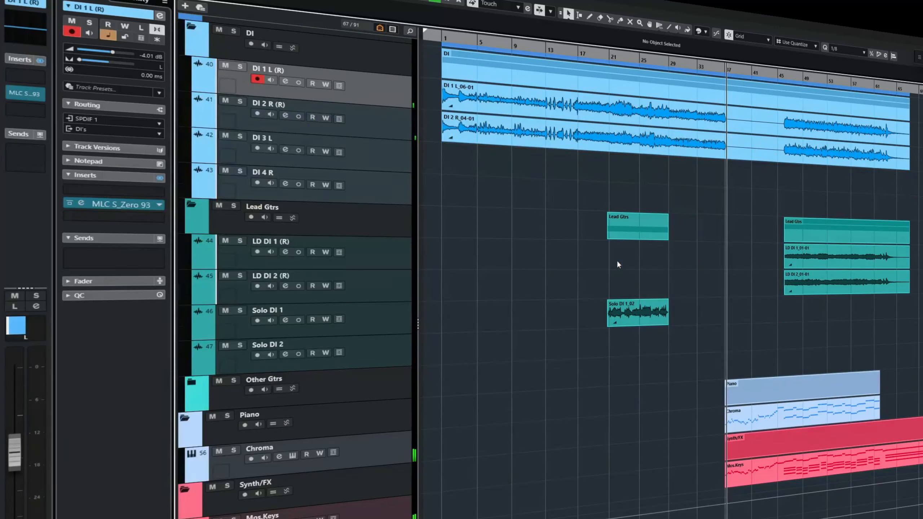
click(398, 445)
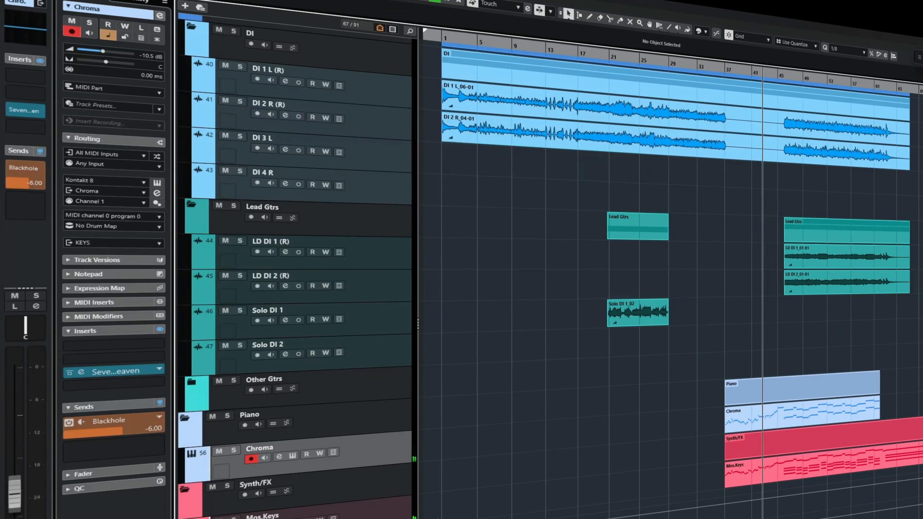
key(Down)
key(Down)
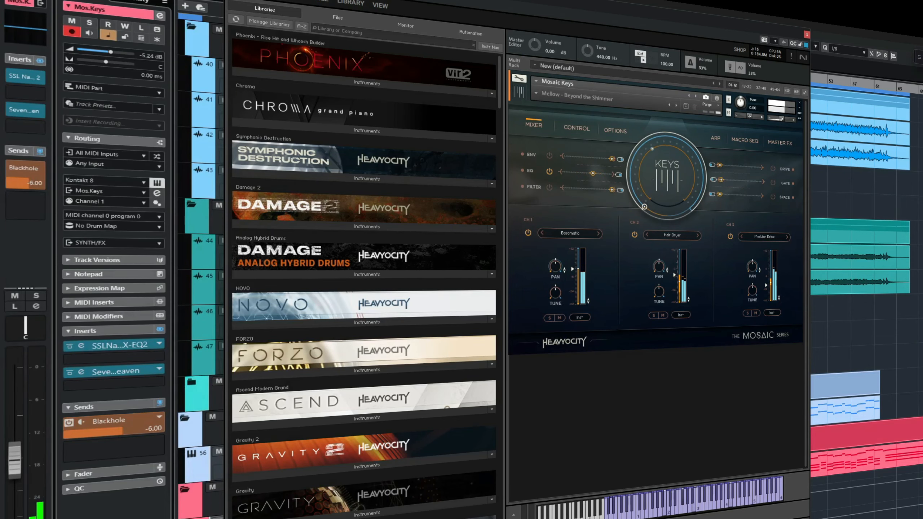
key(Escape)
Open the amp plugin on the LD DI 1 track and view its stomp, post effects and cabinet sections
click(393, 263)
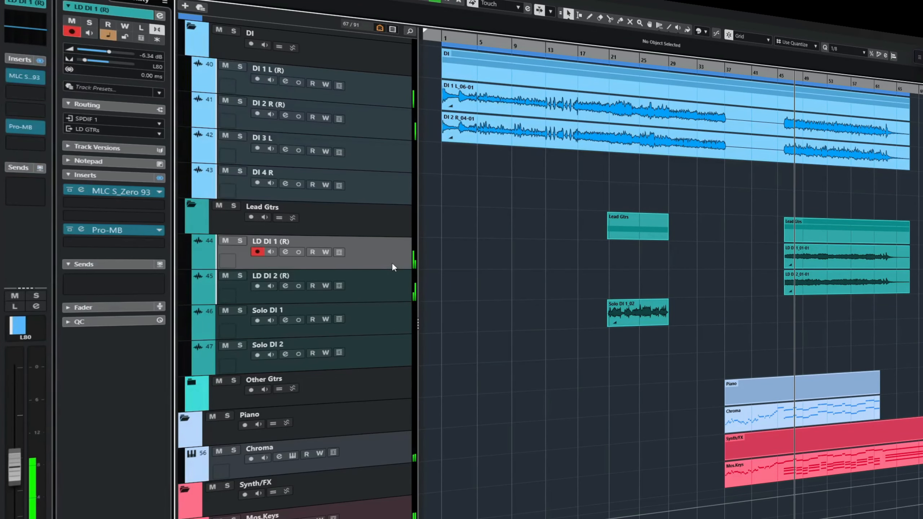
key(e)
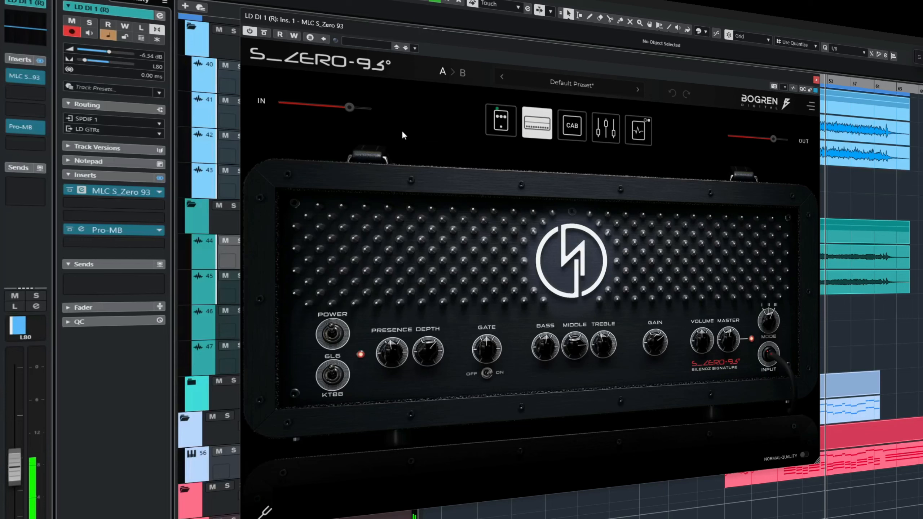
click(502, 121)
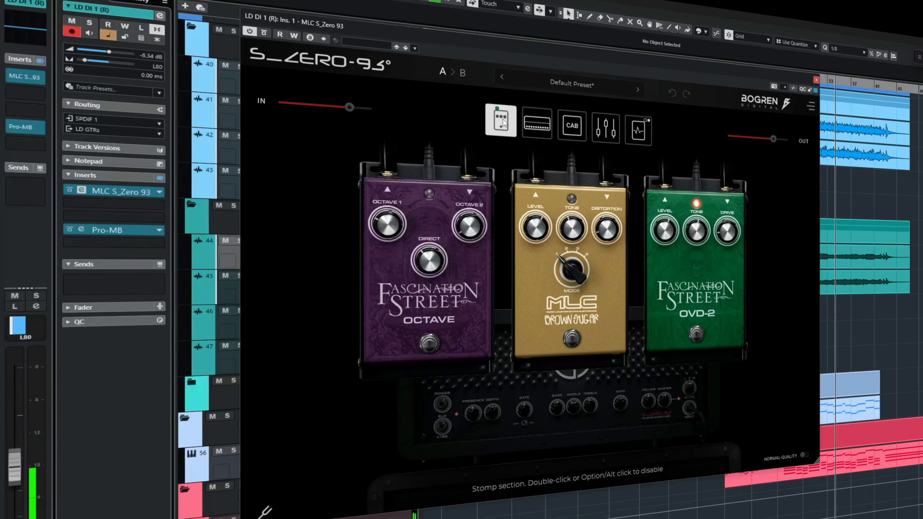
click(639, 130)
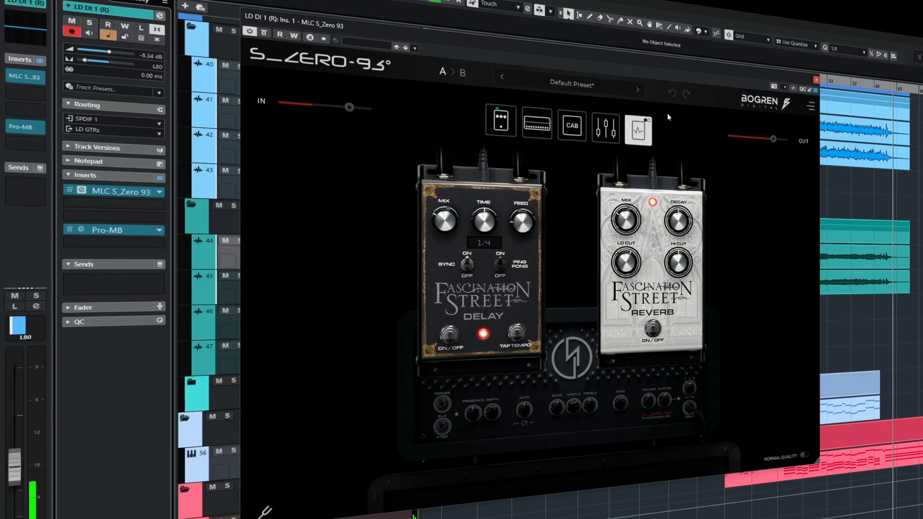
click(572, 125)
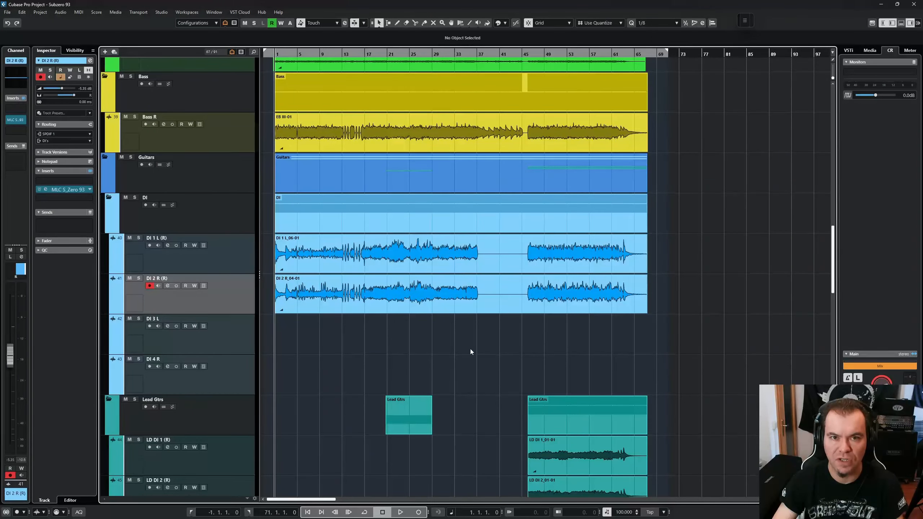
Look over the drum, bass and guitar tracks in the project's arrangement
click(447, 287)
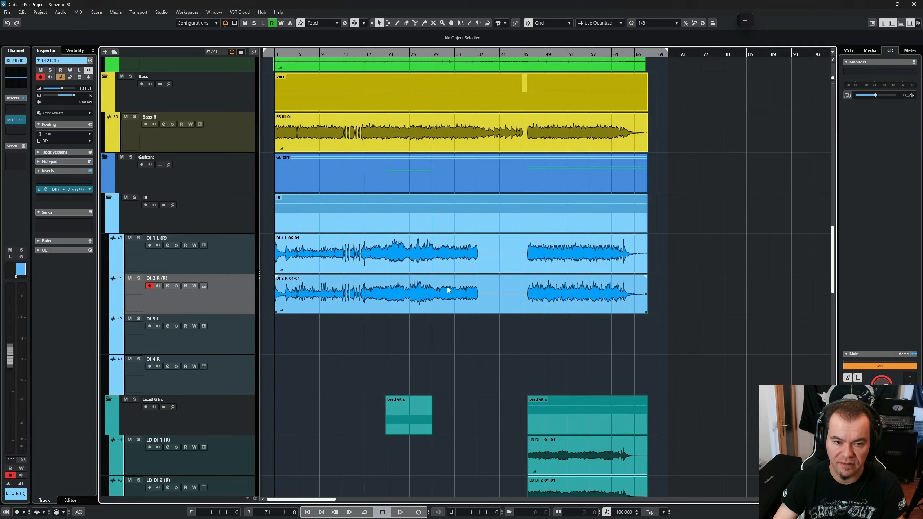
click(436, 264)
scroll(434, 263, up, 5)
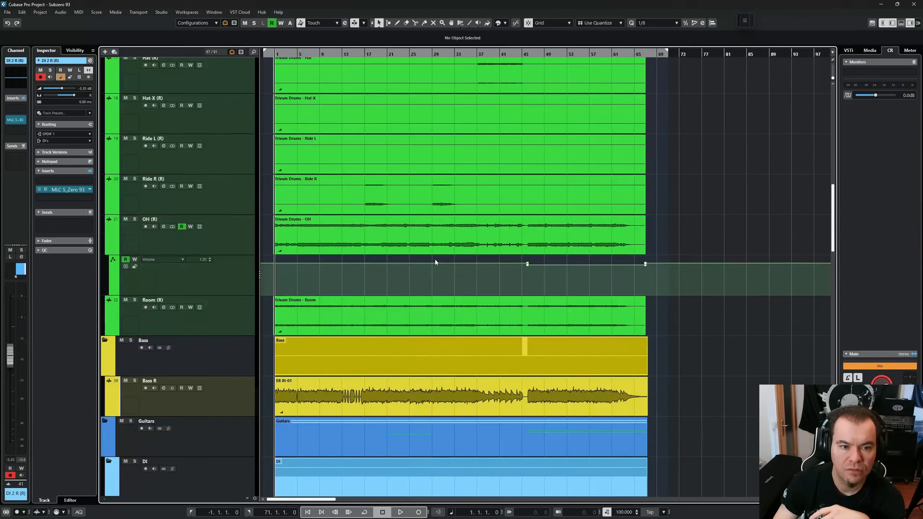
scroll(435, 260, up, 10)
scroll(436, 263, up, 5)
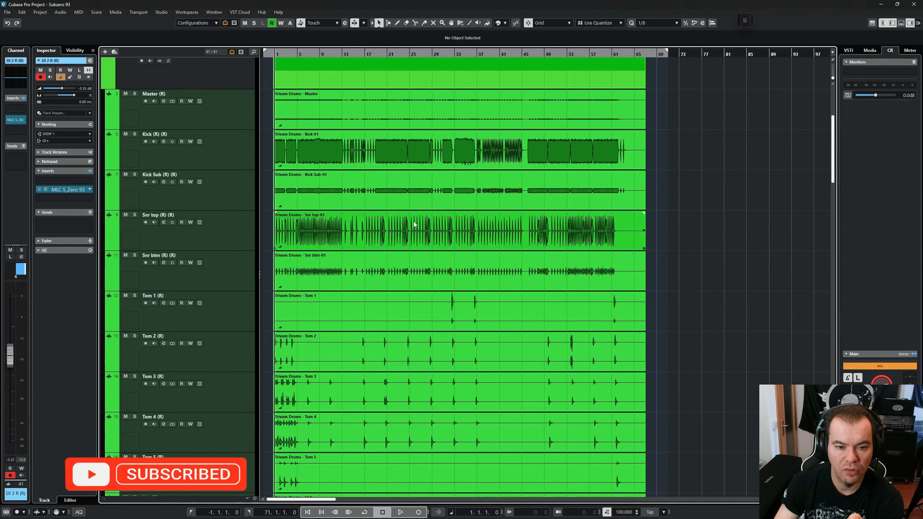
scroll(422, 251, down, 12)
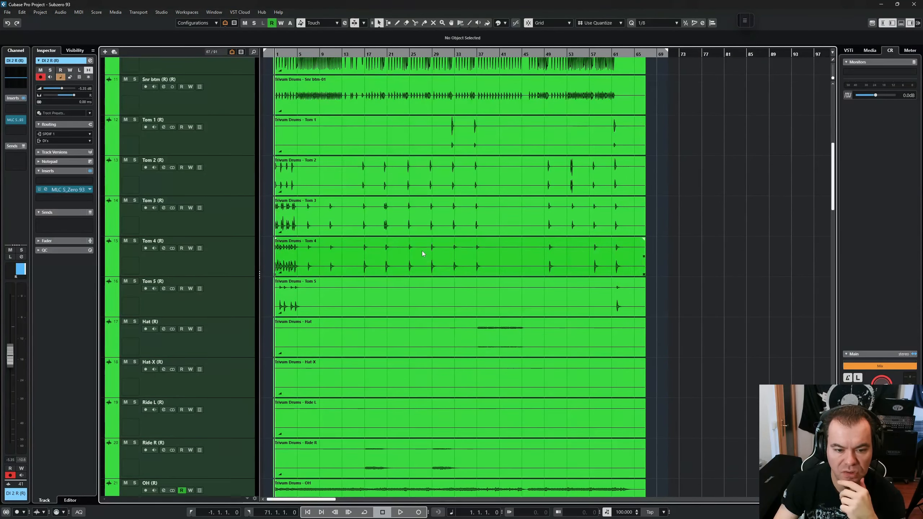
scroll(422, 251, down, 7)
scroll(422, 254, up, 1)
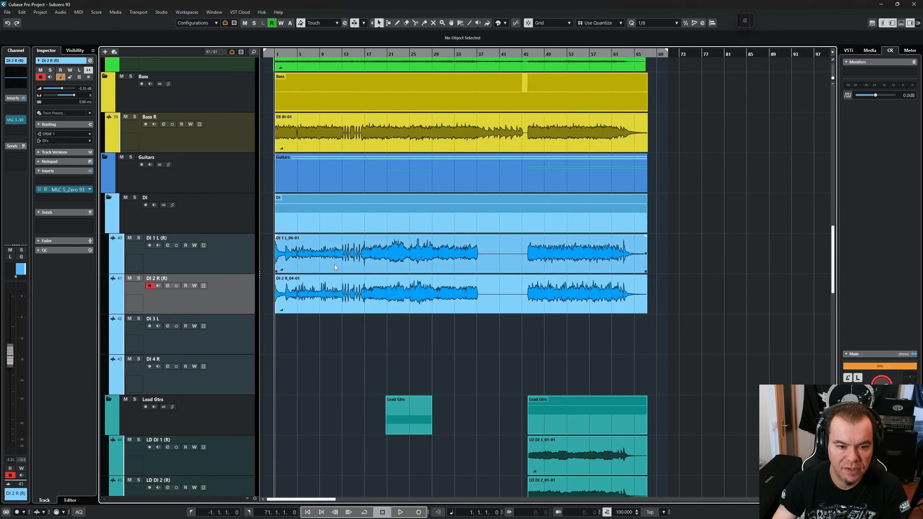
Bypass all inserts on the DI's group channel in the MixConsole
click(233, 242)
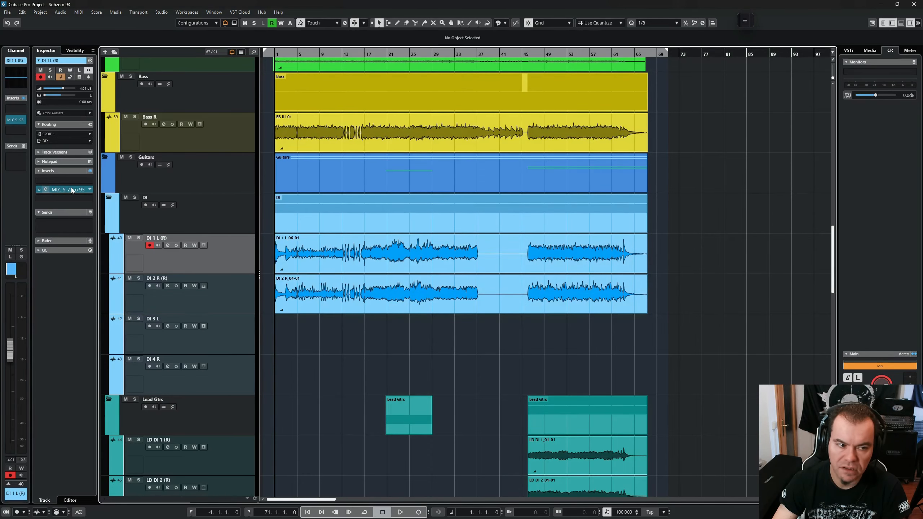
key(F3)
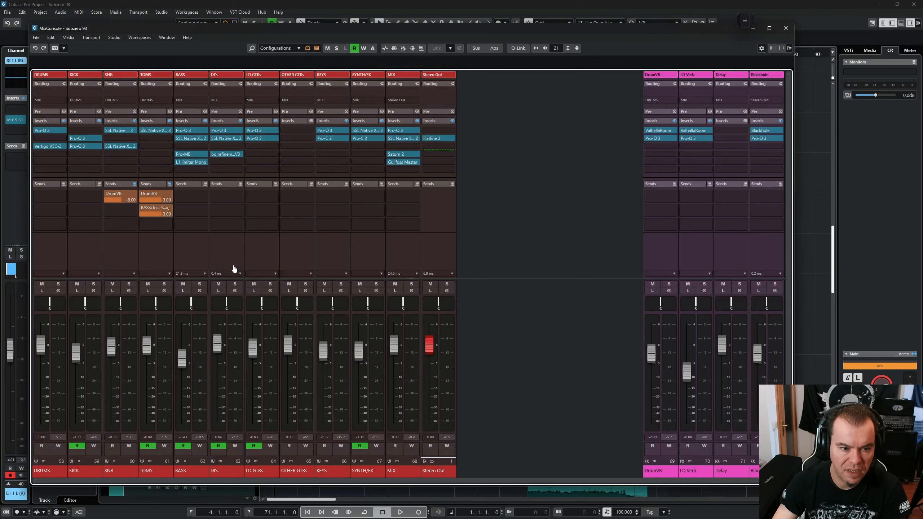
click(240, 121)
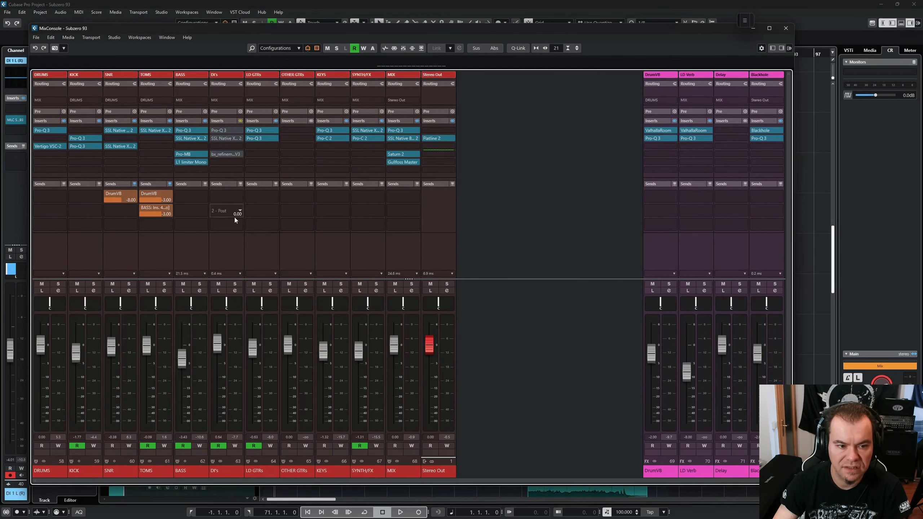
key(F3)
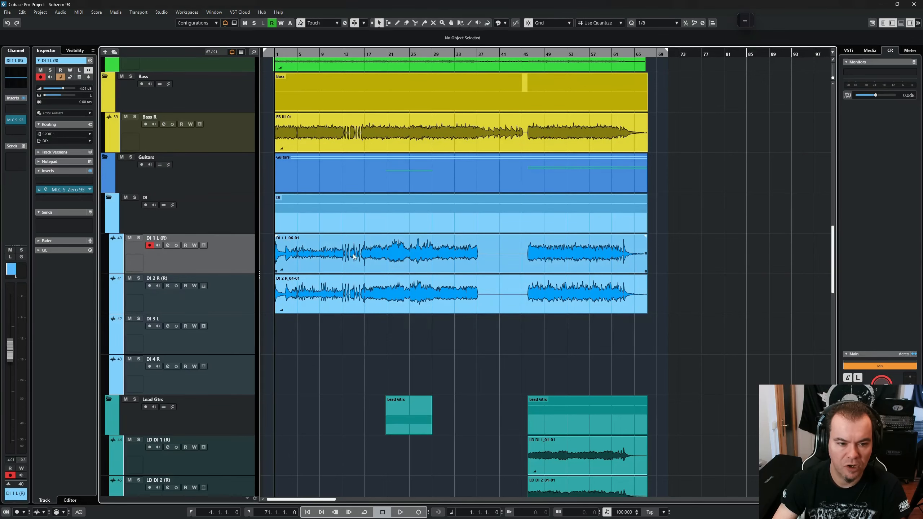
Open the amp plugin on the DI 1 L track, solo the track and start playback
click(46, 189)
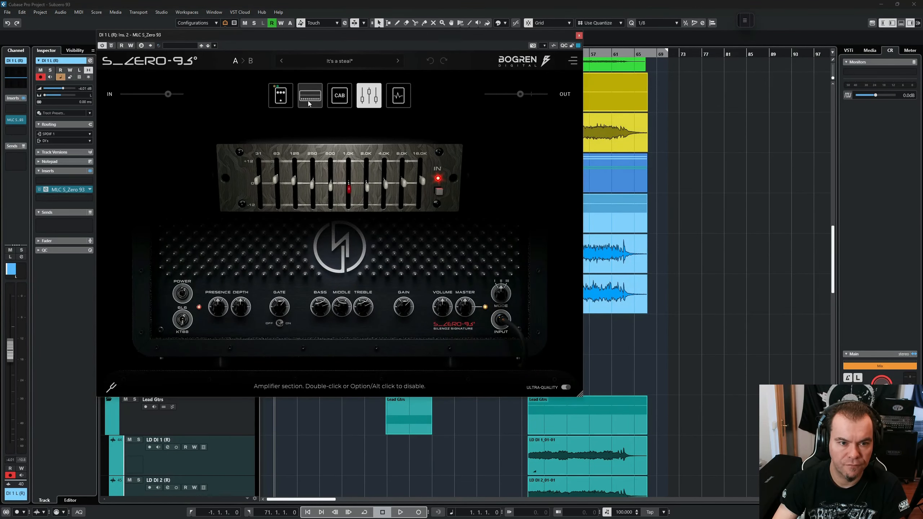
drag(339, 37, 437, 50)
key(s)
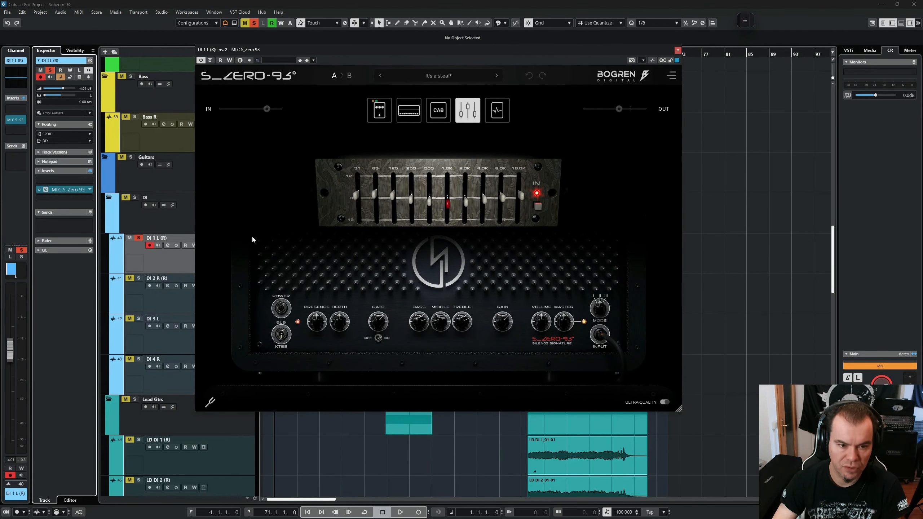
key(space)
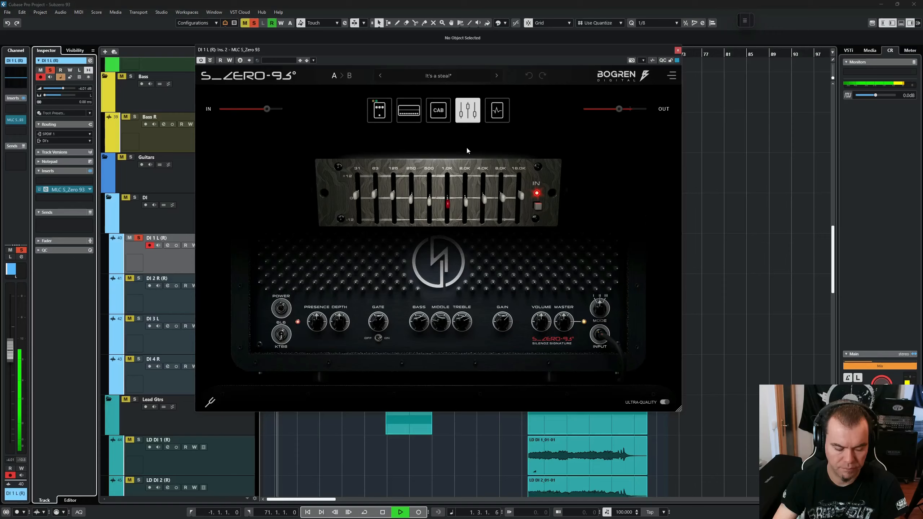
Close the amp plugin, continue the DI 1 L playback from bar 13 in a closer timeline view, and stop it
key(ctrl+w)
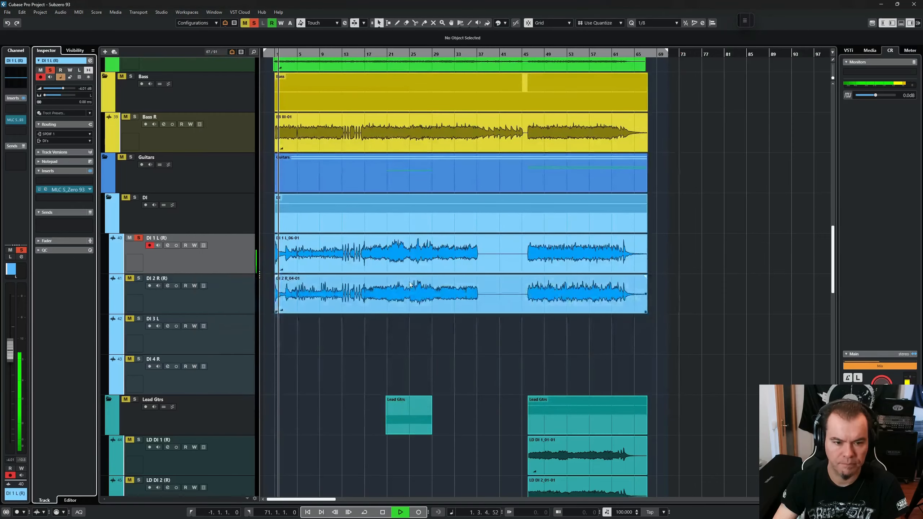
key(shift+n)
click(342, 255)
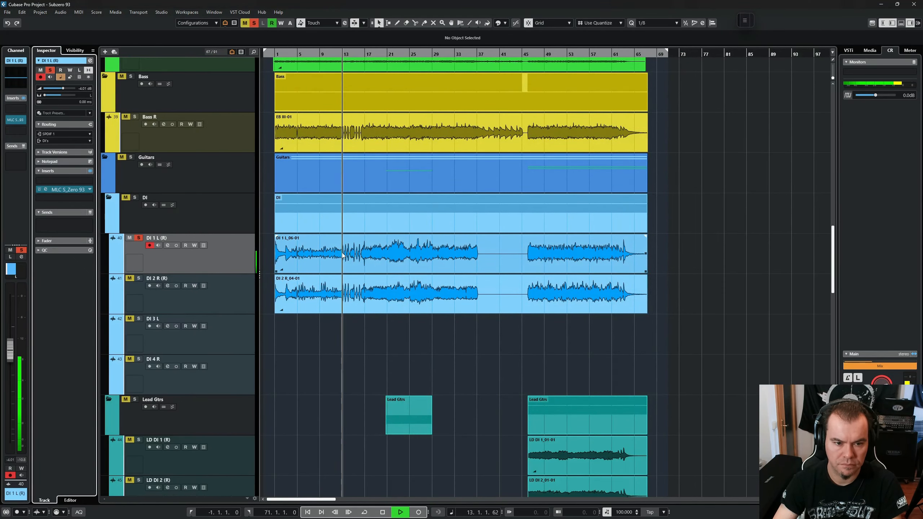
ctrl+scroll(356, 289, up, 4)
scroll(356, 289, left, 5)
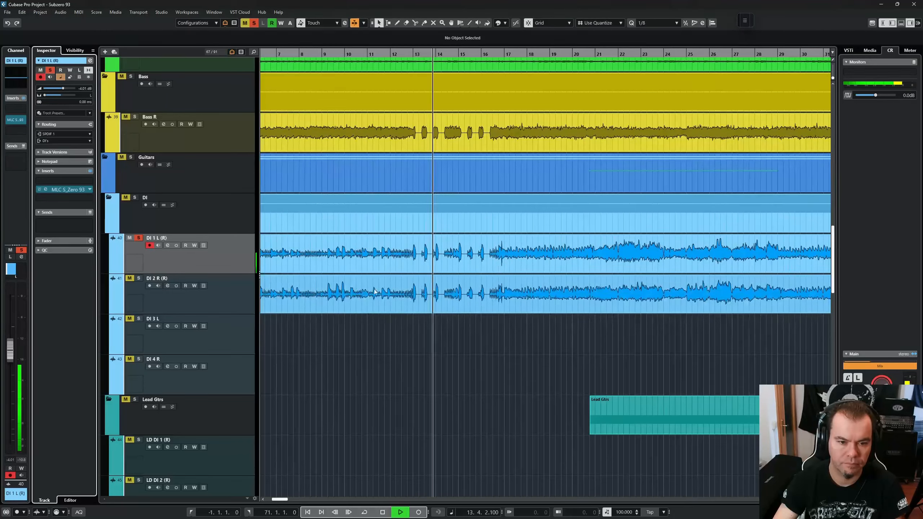
key(space)
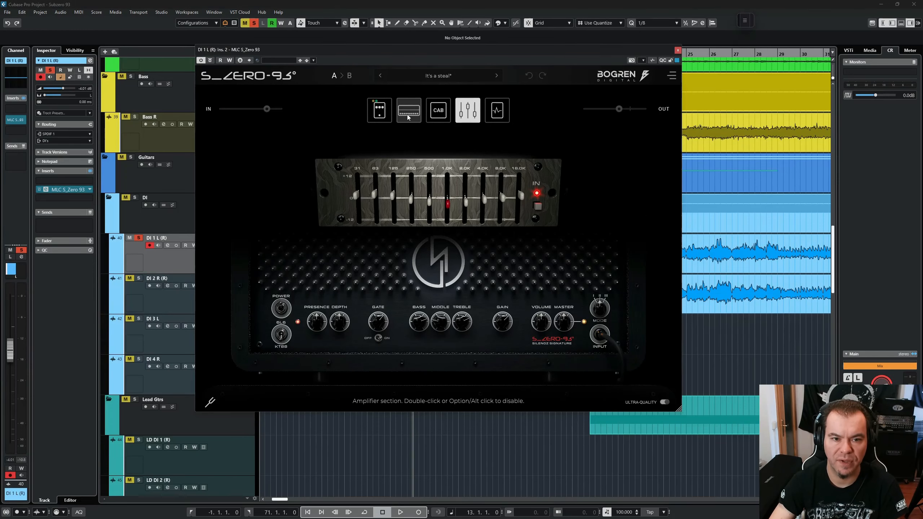
View the plugin's amplifier section on DI 1 L, browse the Top Floor Studios artist presets, and inspect the gain and middle controls
click(408, 115)
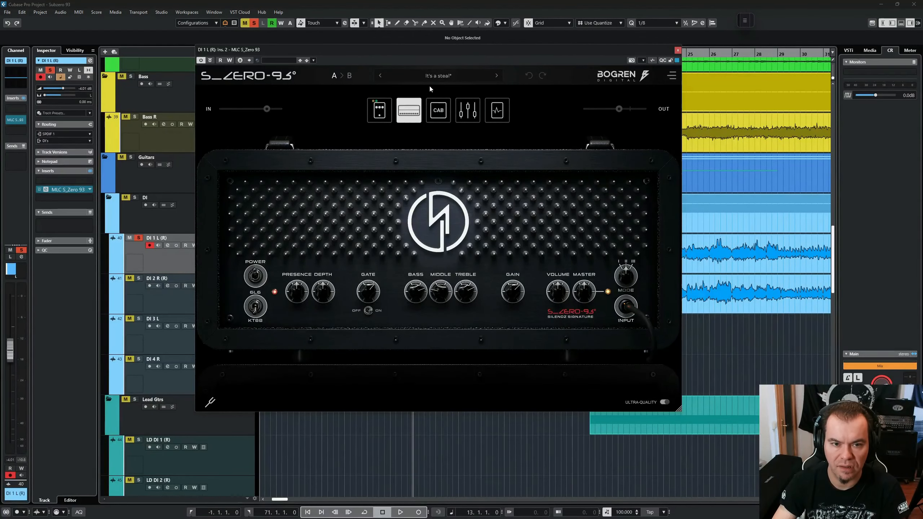
click(450, 78)
mouse_move(474, 140)
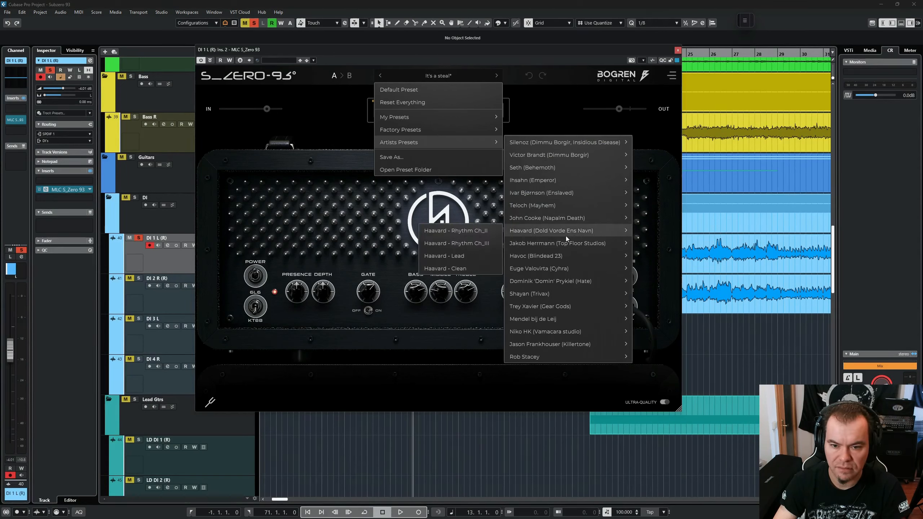
mouse_move(568, 245)
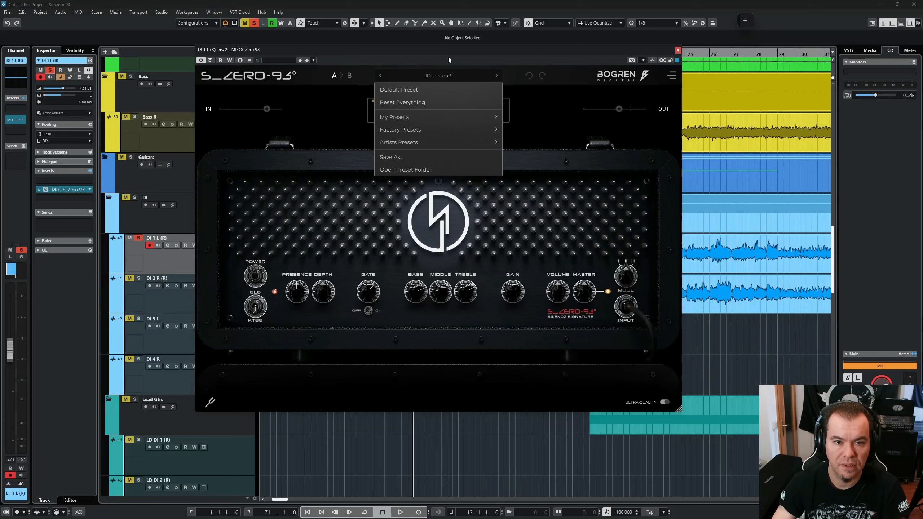
click(340, 121)
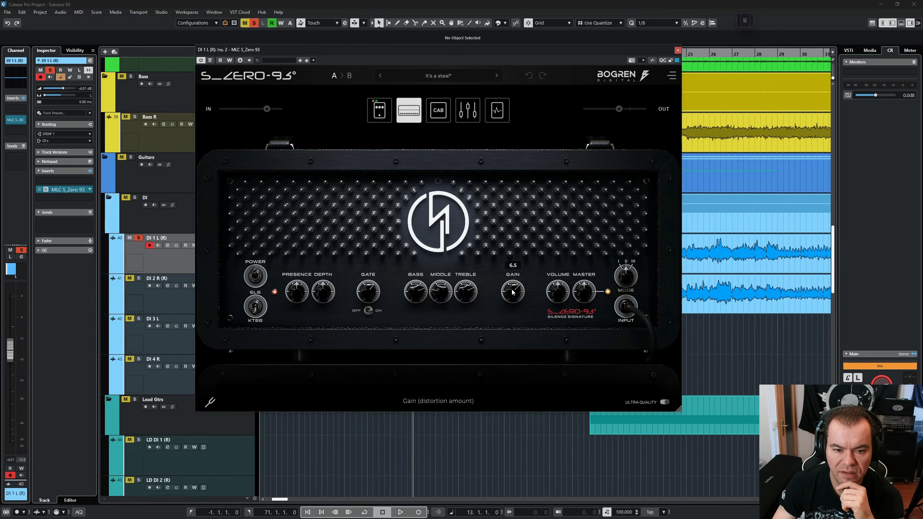
mouse_move(442, 295)
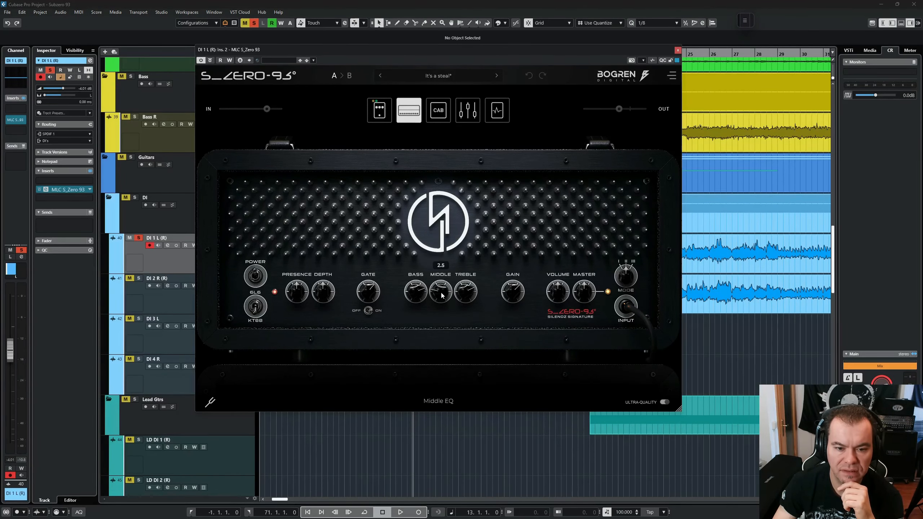
View the DI 1 L plugin's stomp, cabinet, graphic EQ and post effects sections, and return to the amplifier section
click(379, 110)
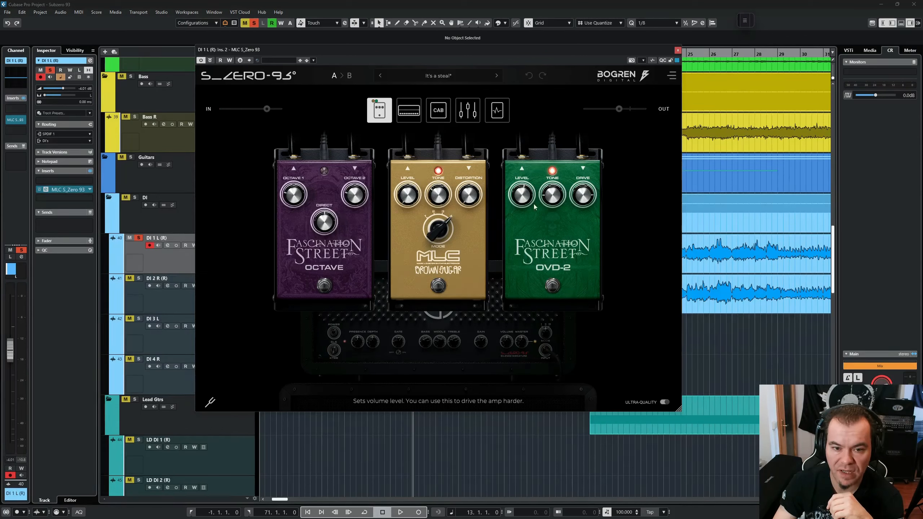
click(438, 110)
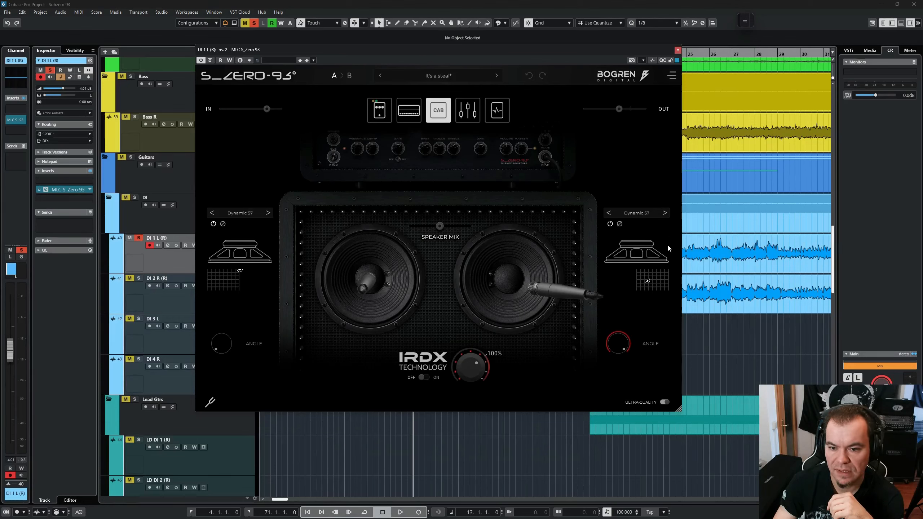
click(468, 110)
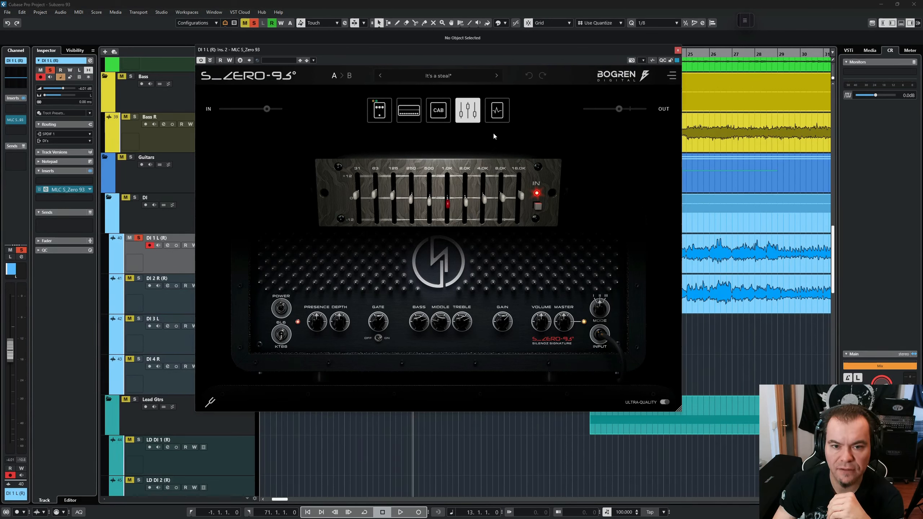
click(498, 115)
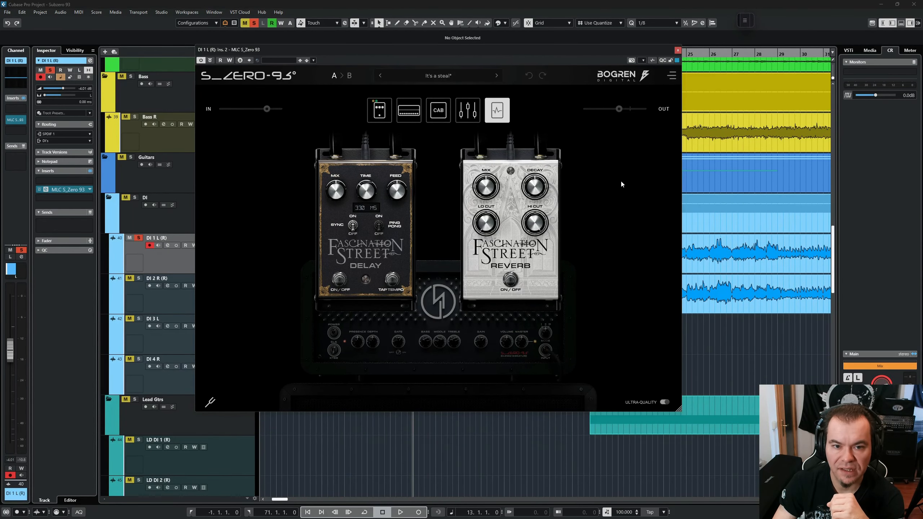
click(409, 102)
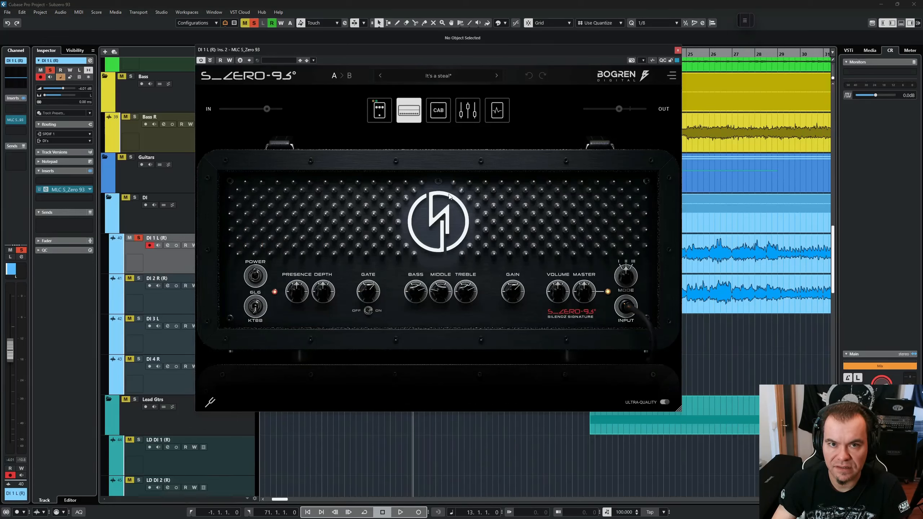
Audition the DI 1 L track panned to the center, restore its pan to the left, and play it again
key(space)
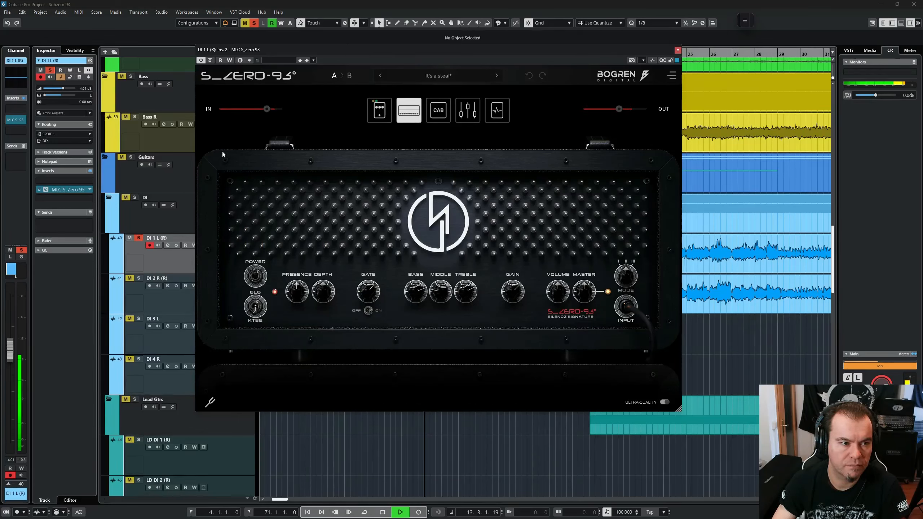
ctrl+click(66, 95)
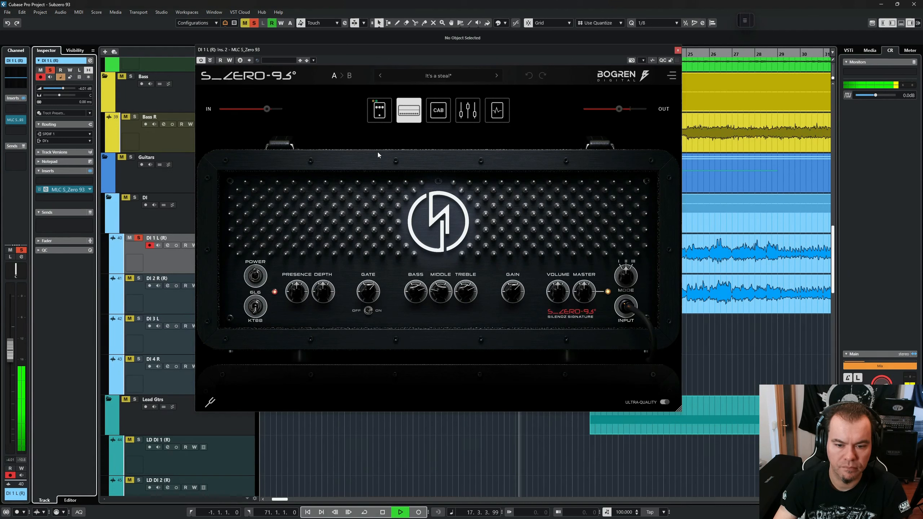
key(space)
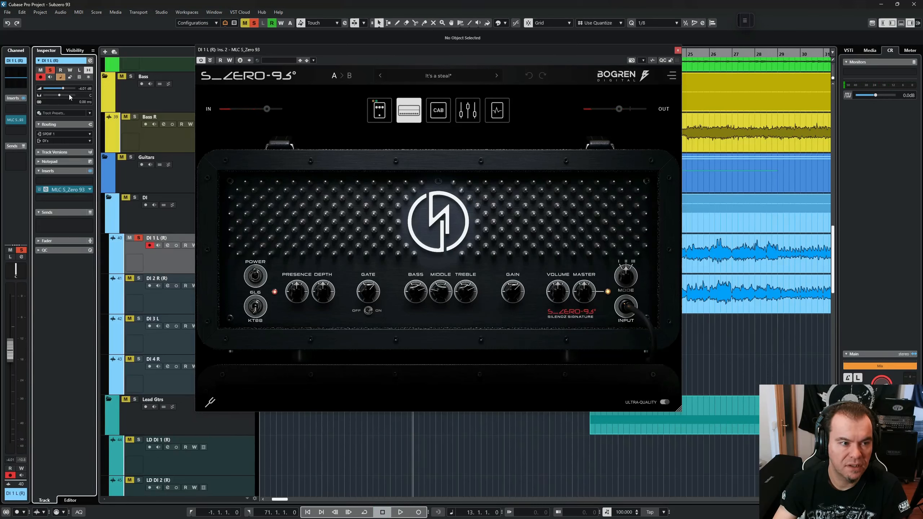
drag(60, 96, 29, 101)
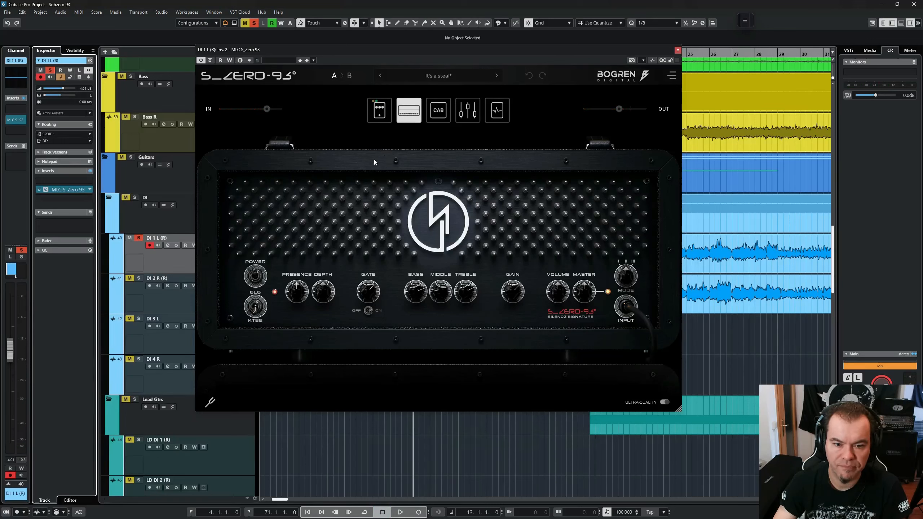
key(space)
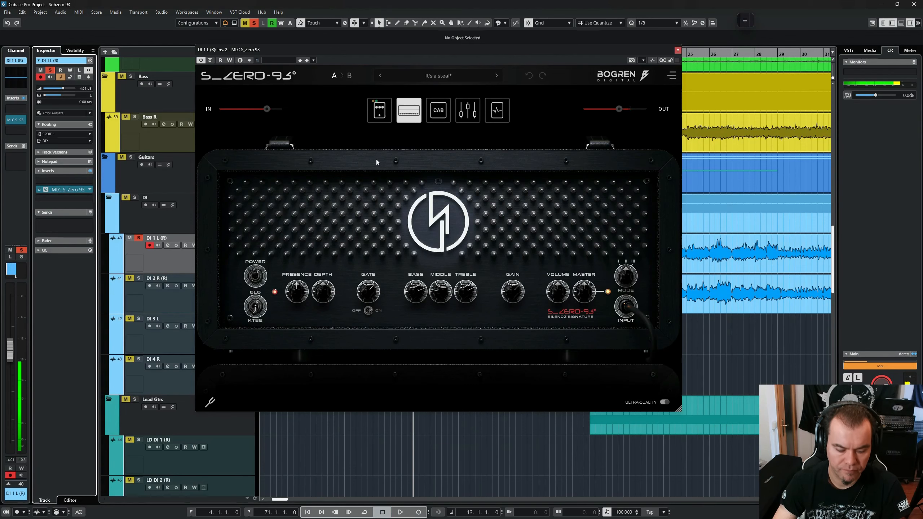
Close the DI 1 L plugin, switch the solo to the DI 2 R track and open that track's amp plugin
key(ctrl+w)
click(232, 291)
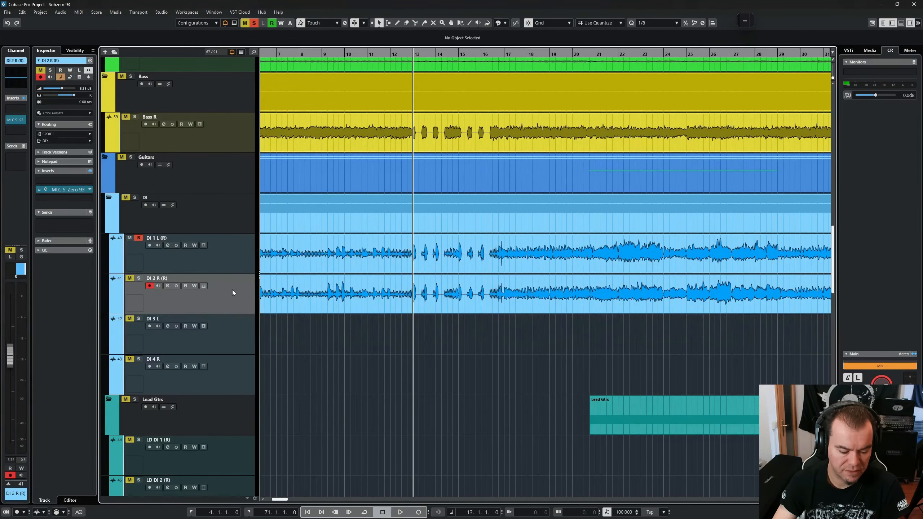
click(233, 257)
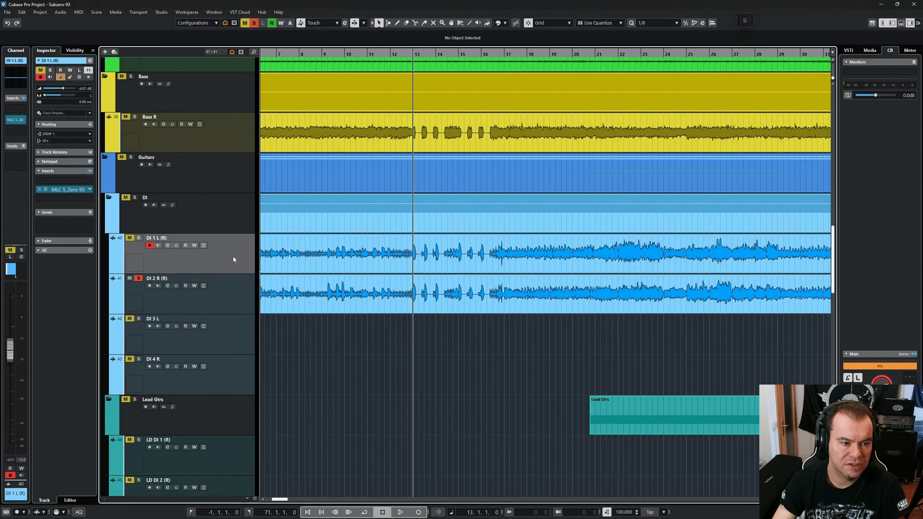
click(245, 293)
click(46, 189)
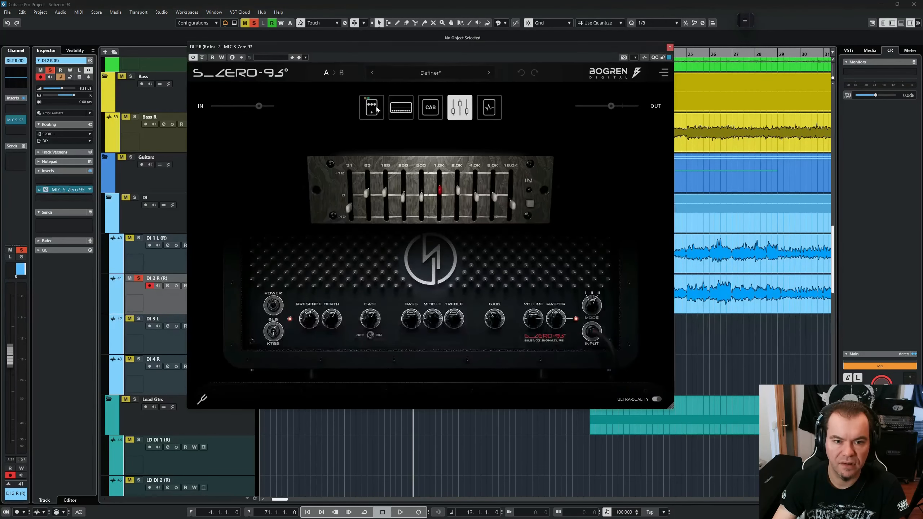
Look up the Definer preset among the Top Floor Studios artist presets and inspect the gain control in the amplifier section of DI 2 R
click(425, 72)
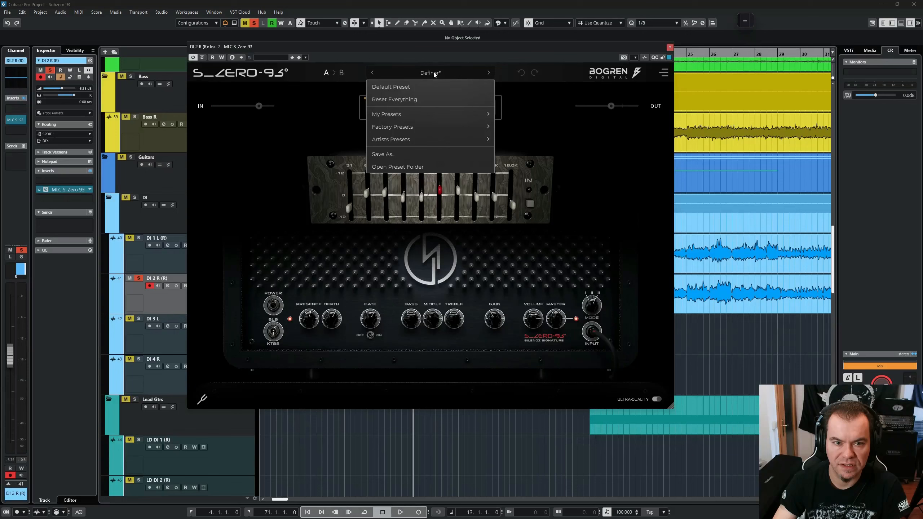
mouse_move(451, 140)
mouse_move(528, 241)
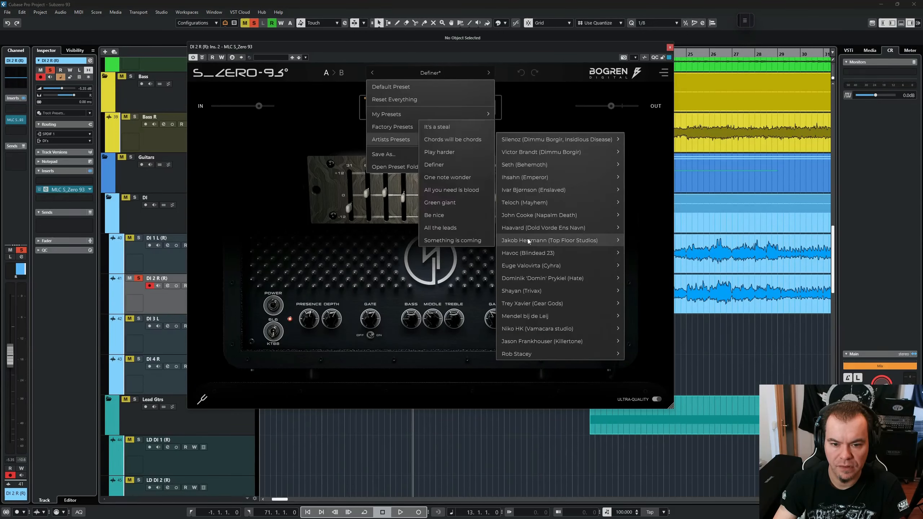
click(457, 166)
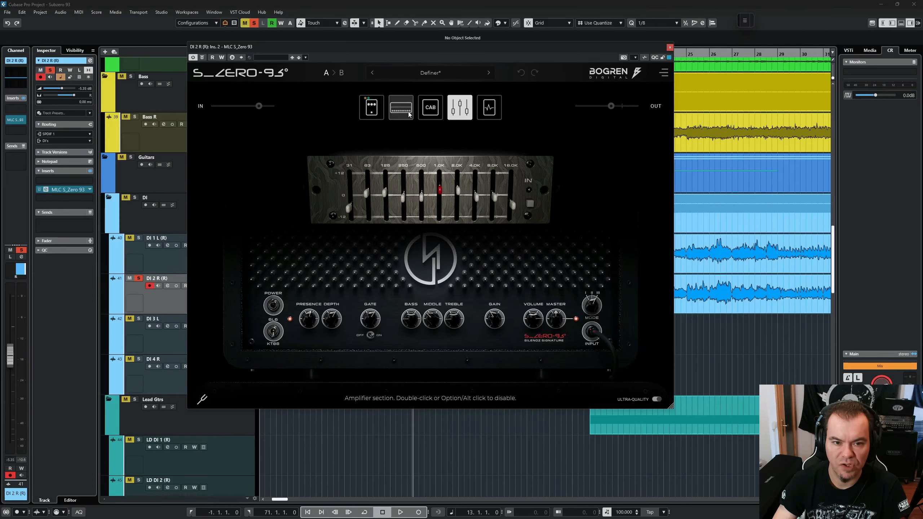
click(390, 107)
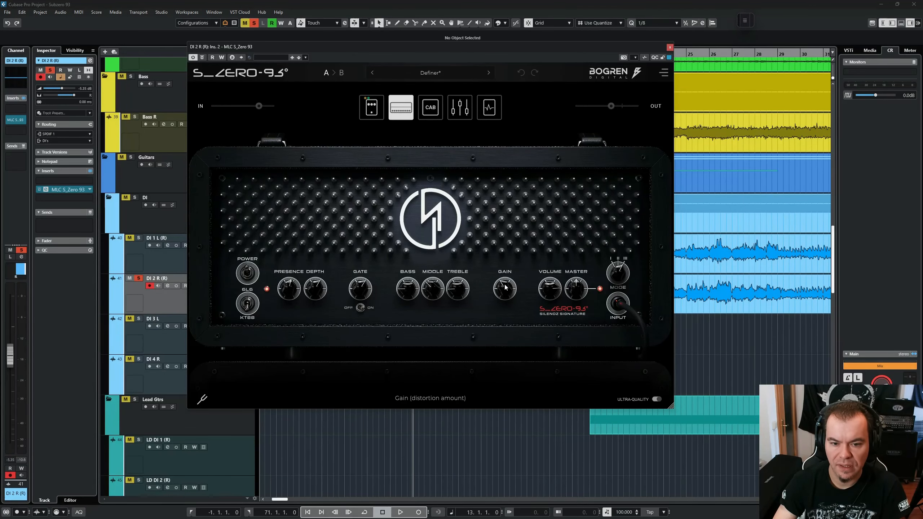
mouse_move(508, 290)
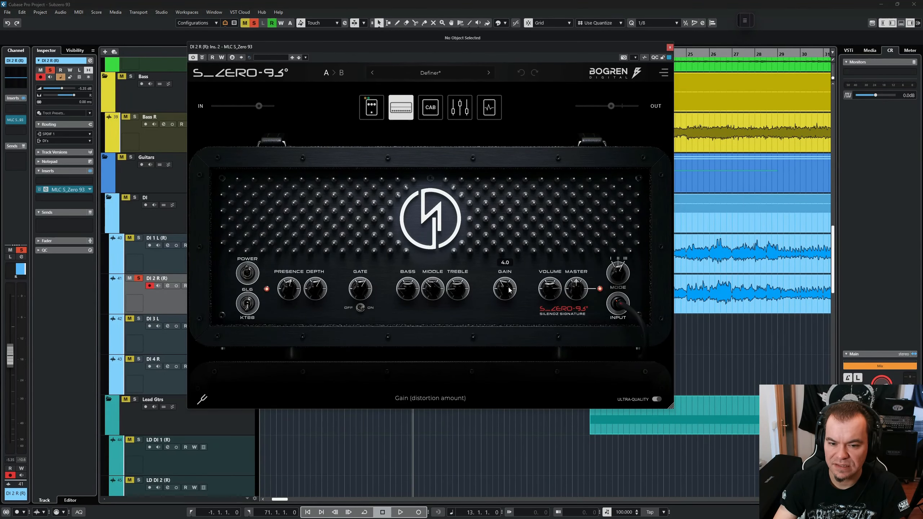
View the DI 2 R plugin's stomp, post effects, graphic EQ and cabinet sections
click(371, 107)
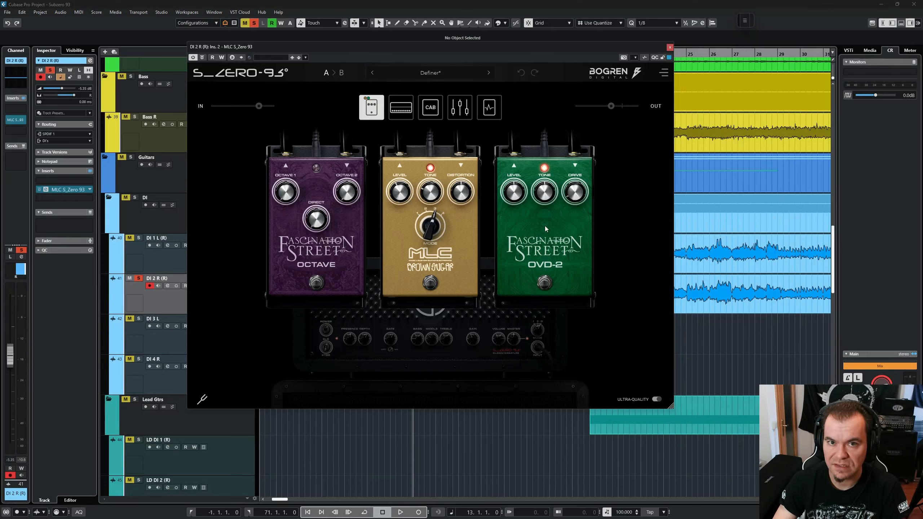
click(492, 113)
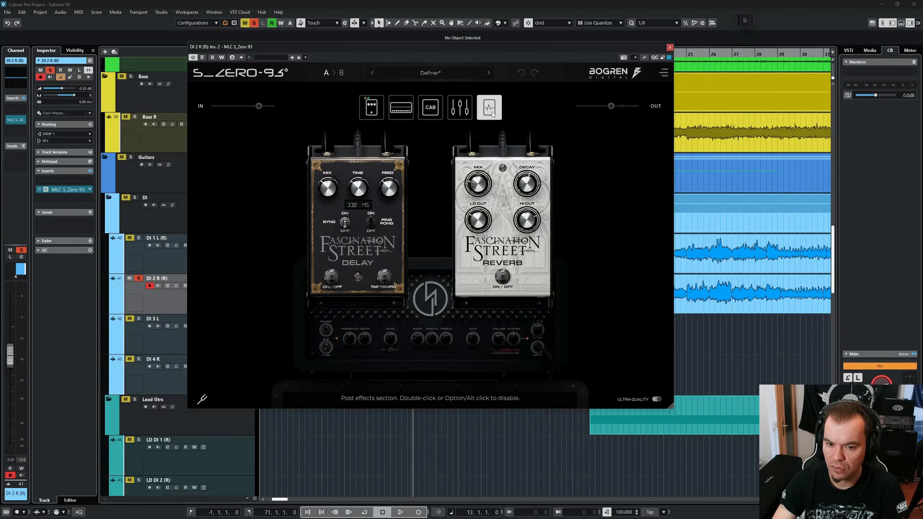
click(460, 108)
click(429, 109)
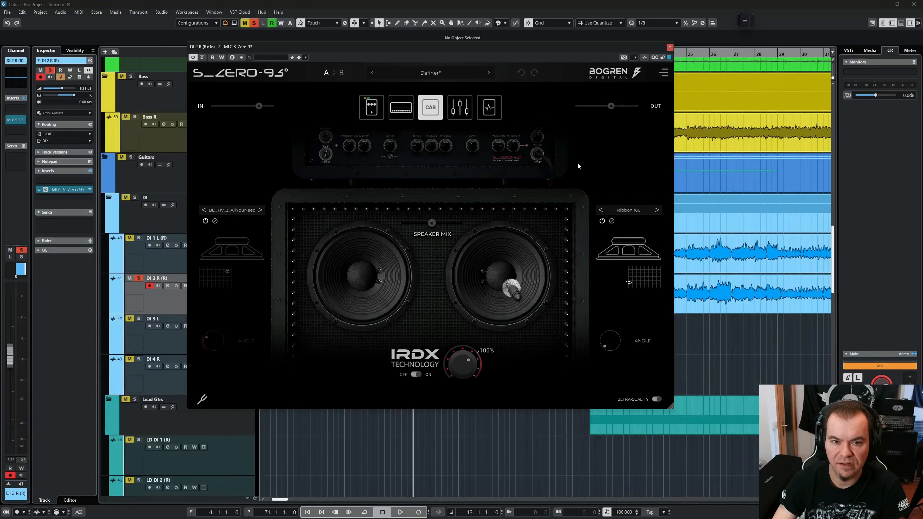
Play the DI 2 R track, open its channel settings, audition it panned to the center and restore its pan to the right
key(ctrl+w)
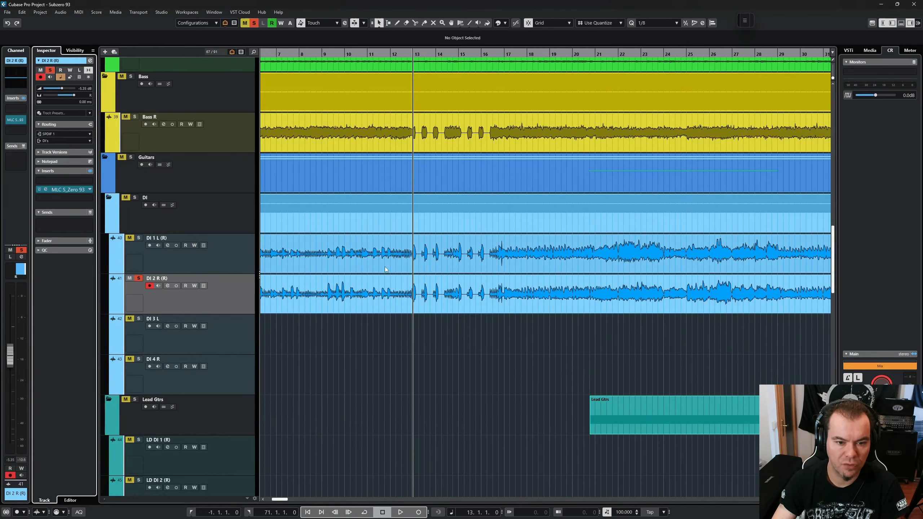
key(space)
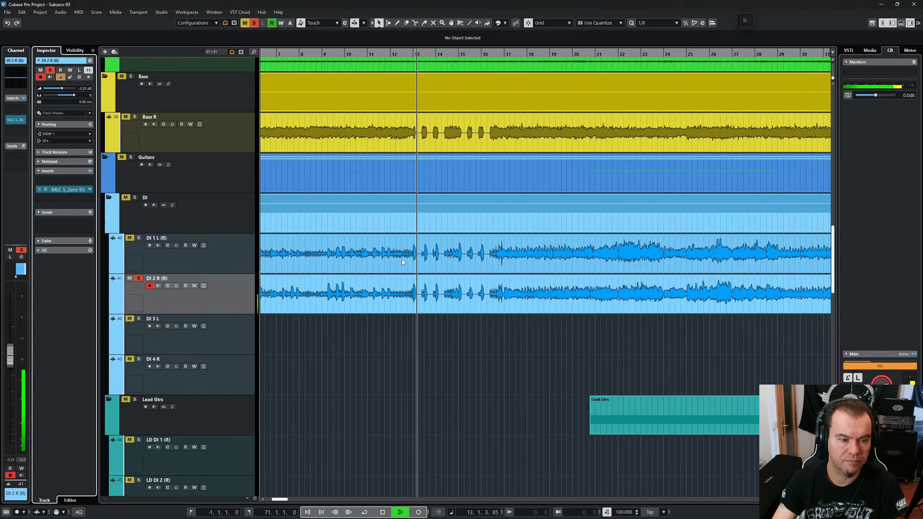
key(e)
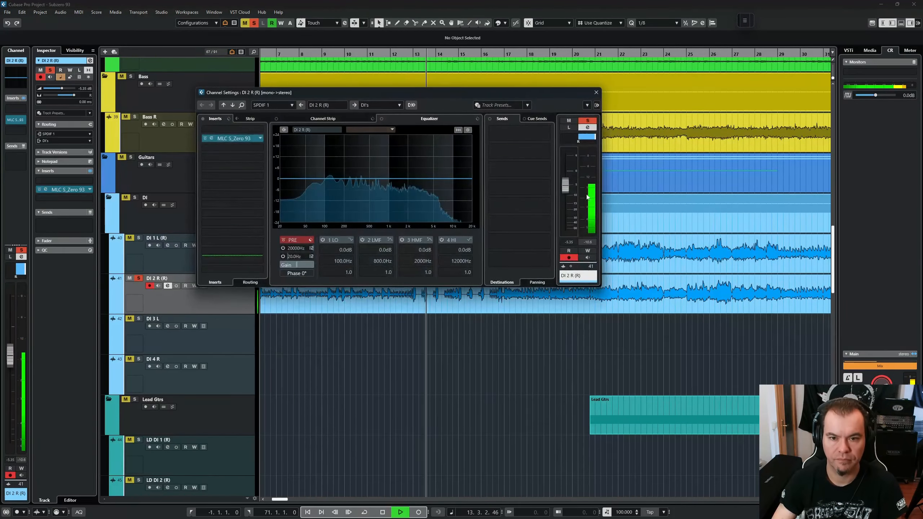
ctrl+click(588, 141)
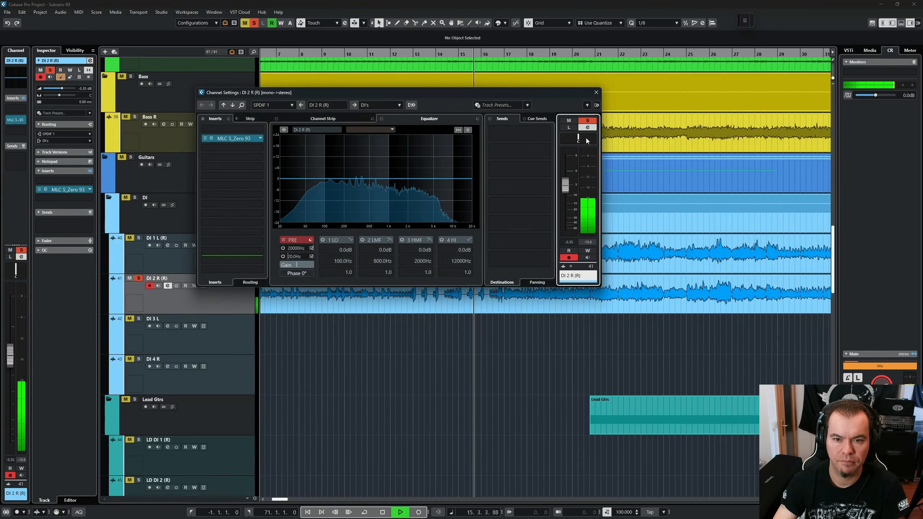
drag(581, 140, 596, 140)
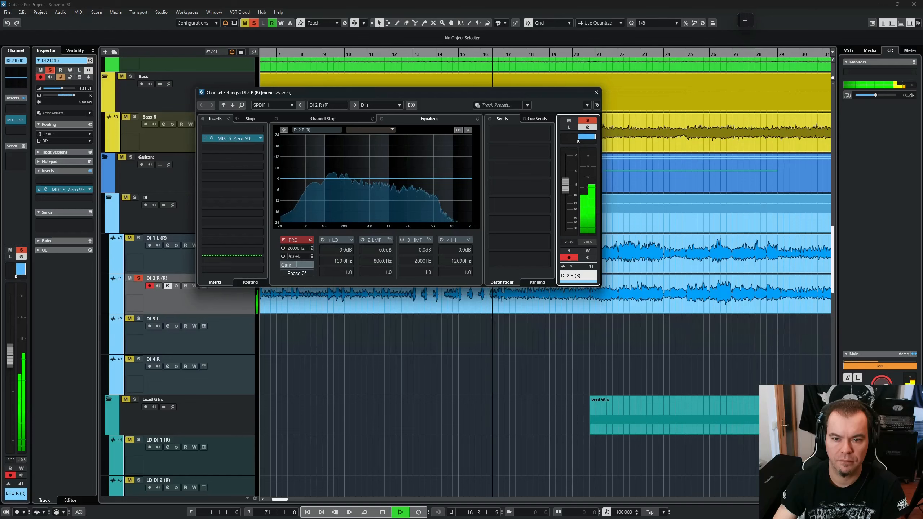
Close the DI 2 R channel settings, solo DI 1 L as well and audition both DI tracks together from bar 13
key(ctrl+w)
click(248, 246)
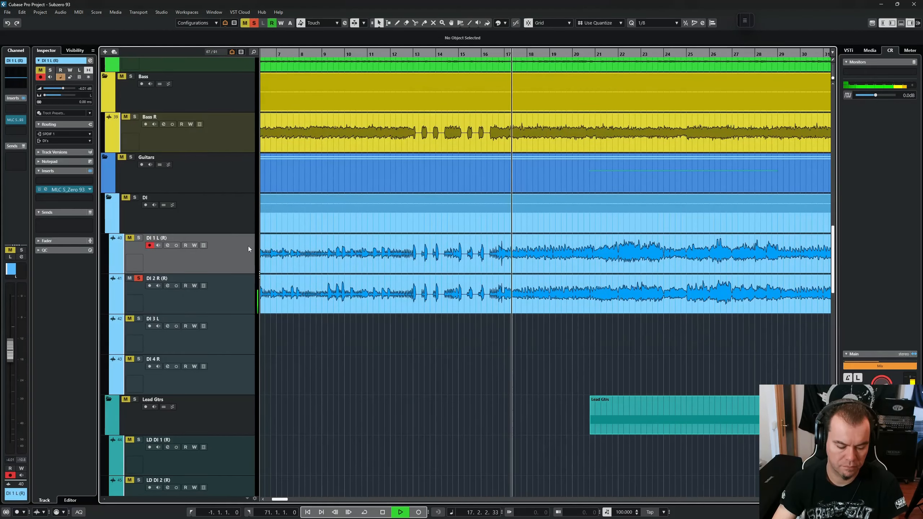
key(space)
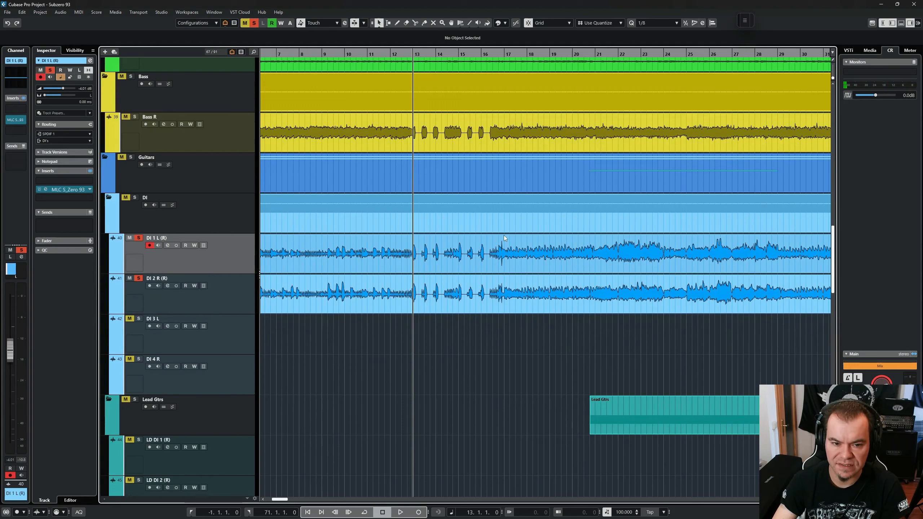
key(space)
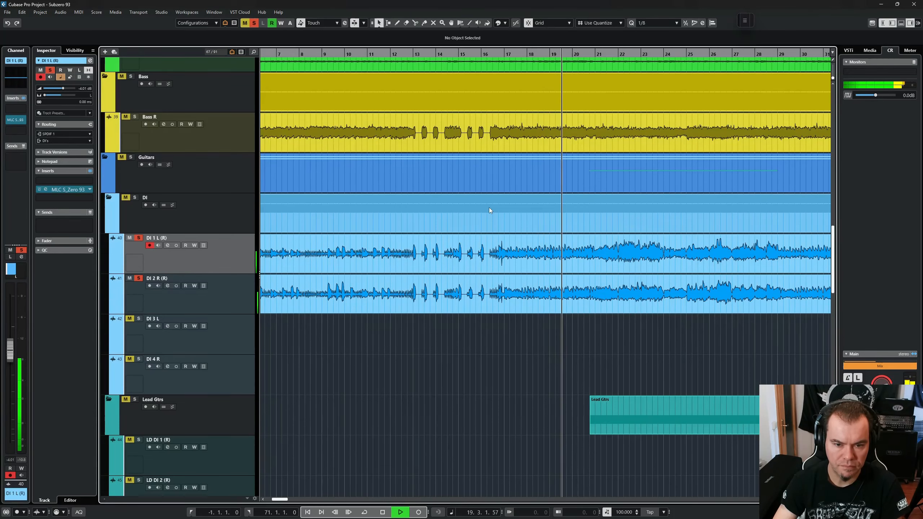
key(space)
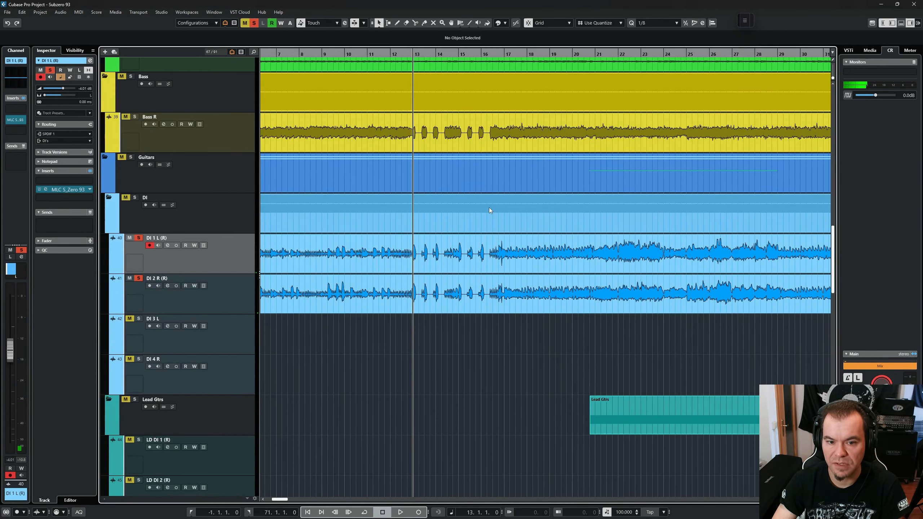
Open the MixConsole and the Pro-Q 3 insert on the DI's group channel, and take the EQ out of bypass
key(F3)
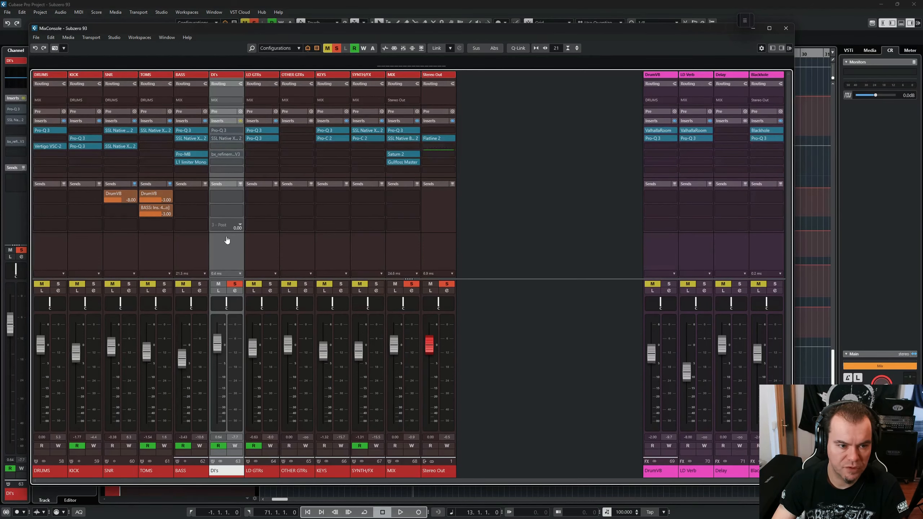
click(219, 131)
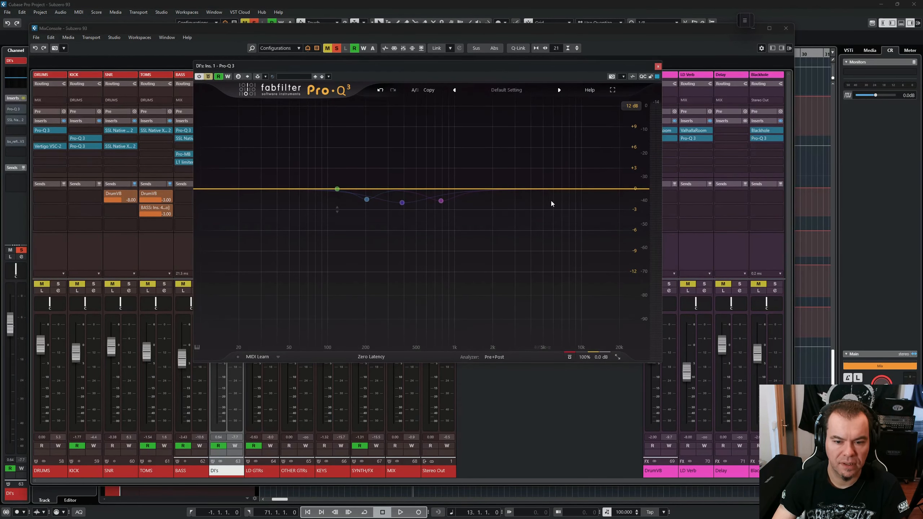
click(209, 77)
click(569, 358)
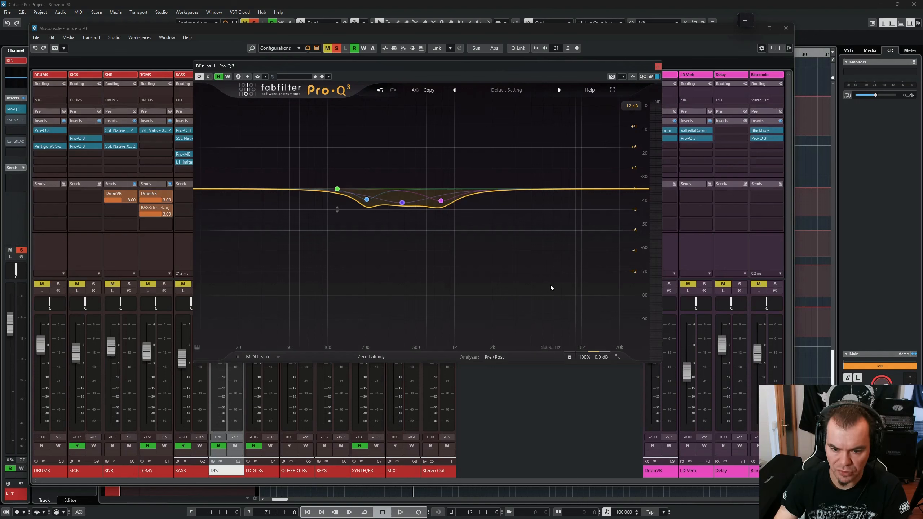
Play the soloed guitars and compare their tone with the DI's Pro-Q 3 active and bypassed, leaving the EQ active
key(space)
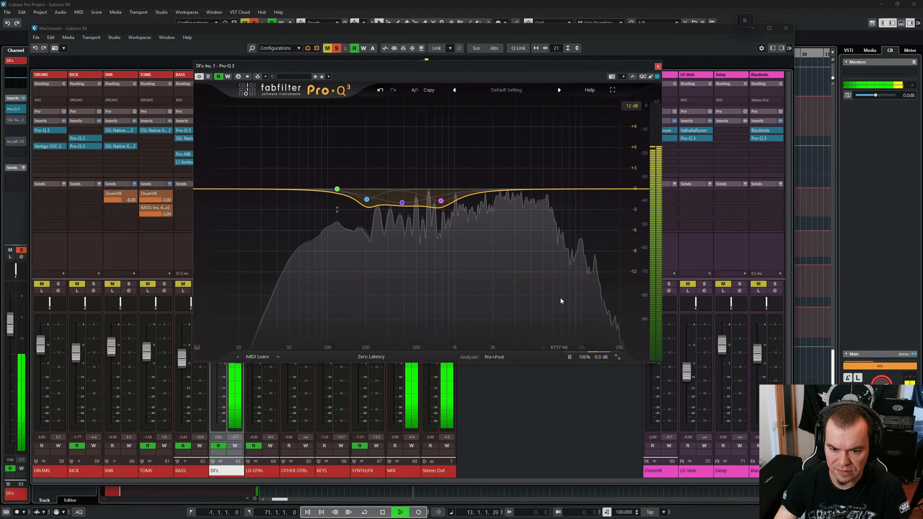
click(570, 357)
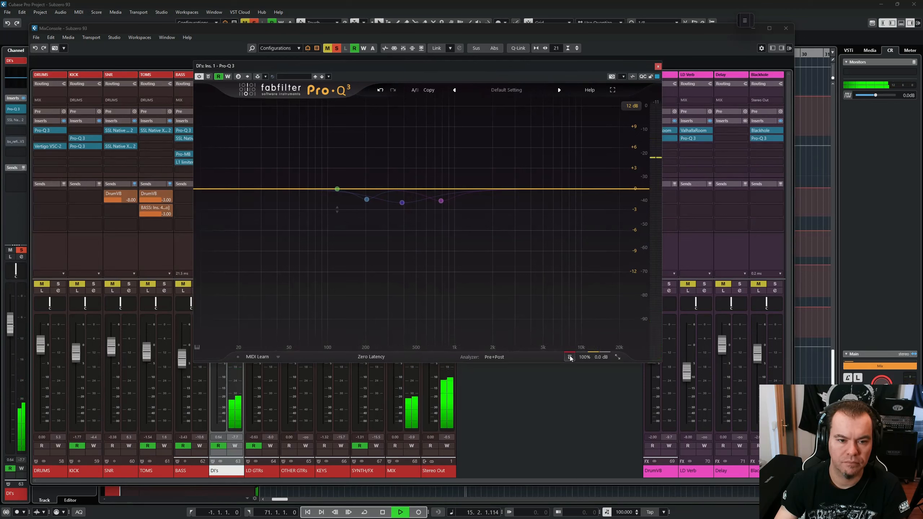
click(569, 357)
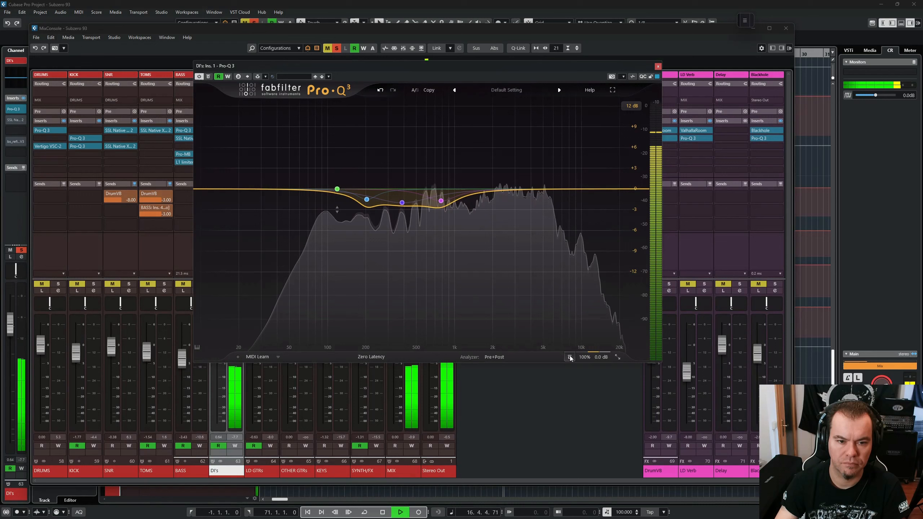
click(570, 358)
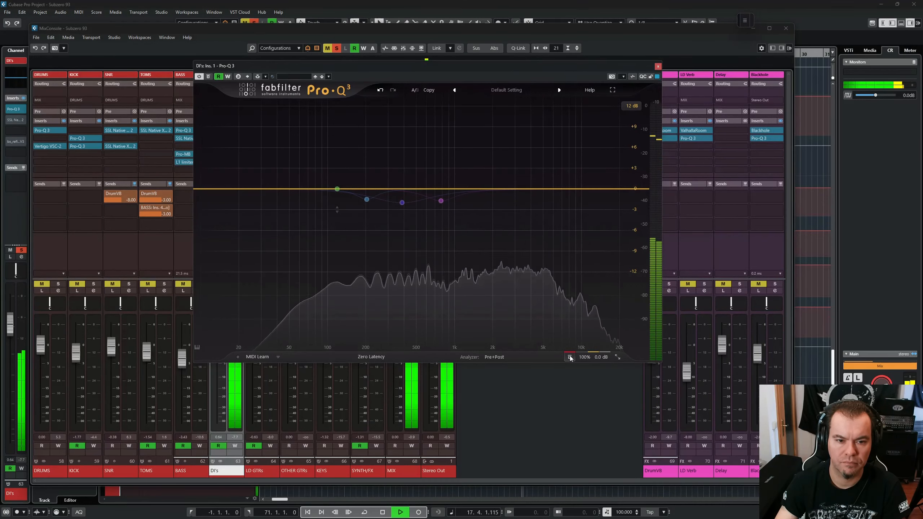
click(570, 358)
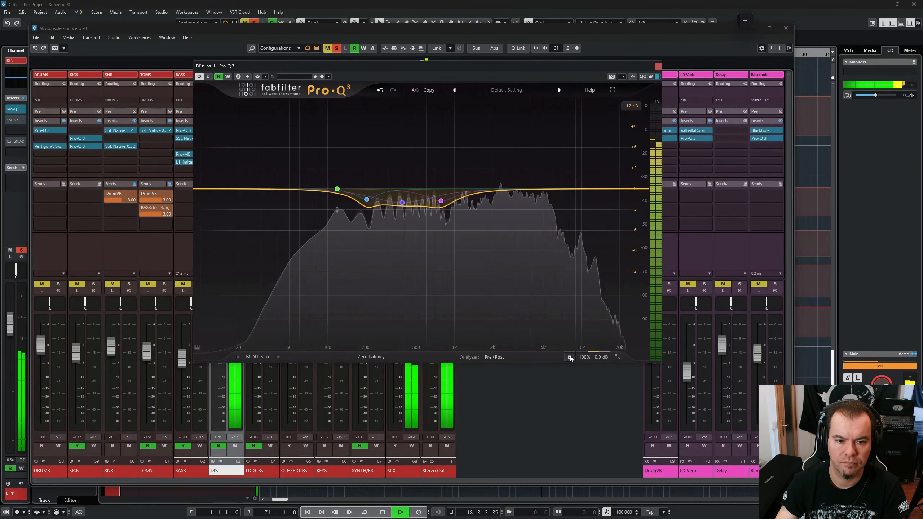
click(570, 357)
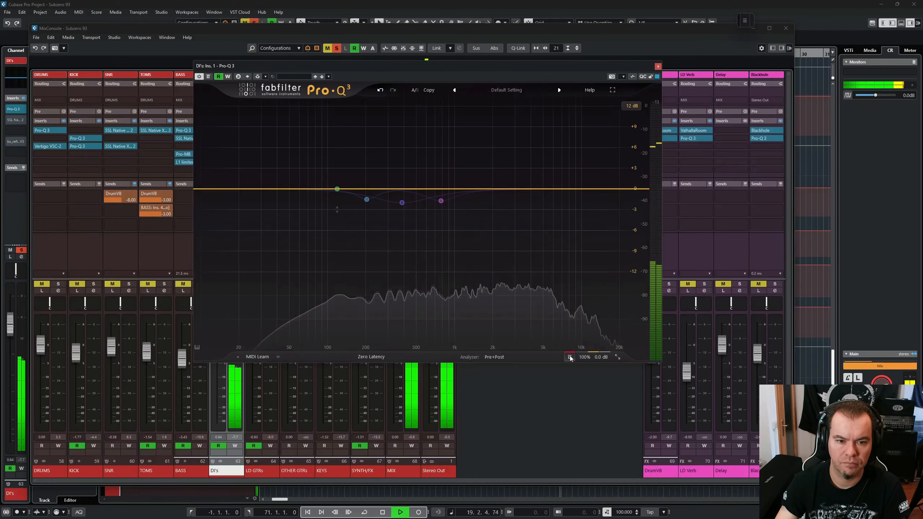
click(570, 357)
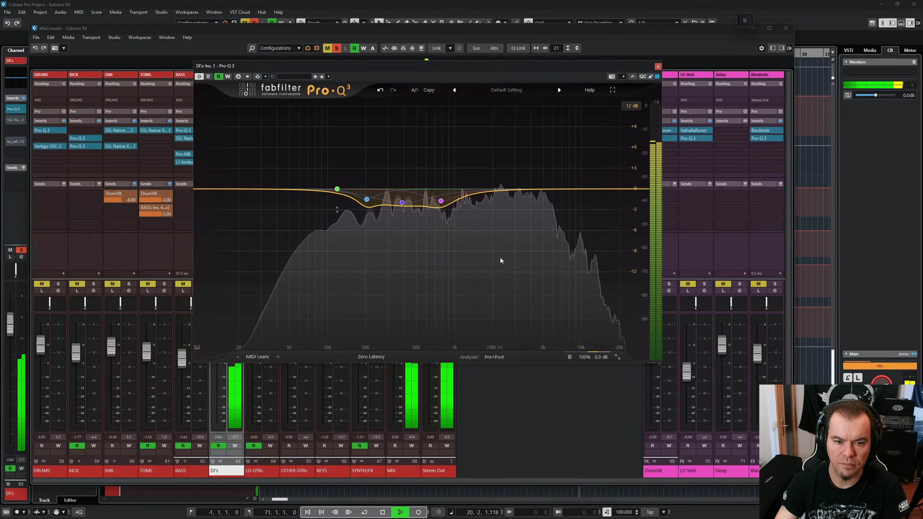
key(space)
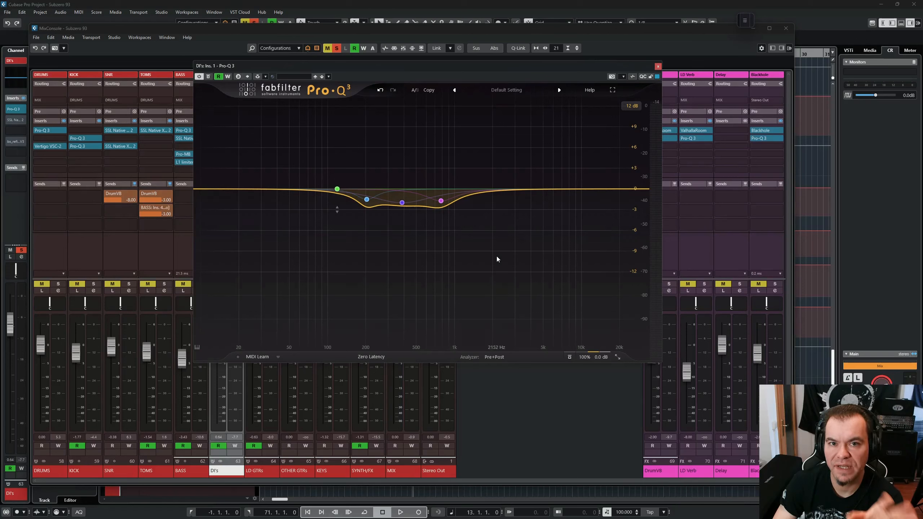
Clear all solos and play the full mix from bar 13, comparing it with the DI's Pro-Q 3 active and bypassed
key(alt+s)
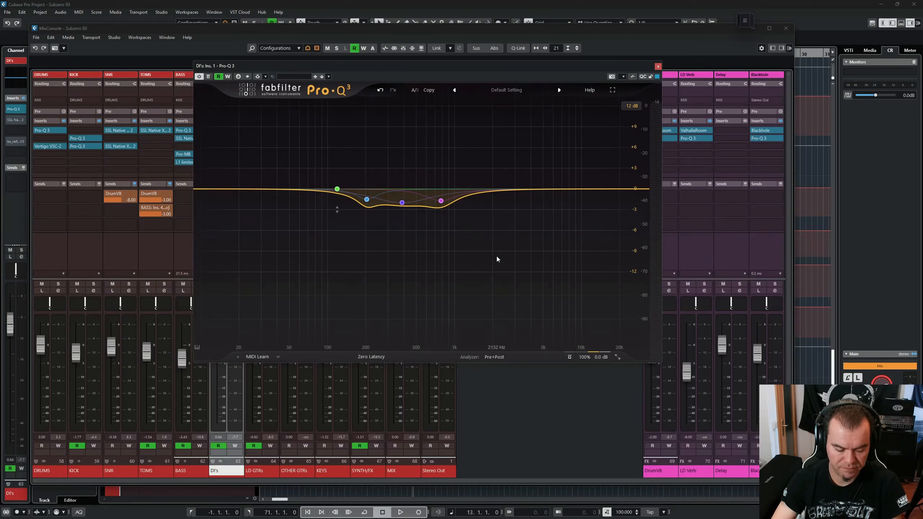
key(space)
click(570, 357)
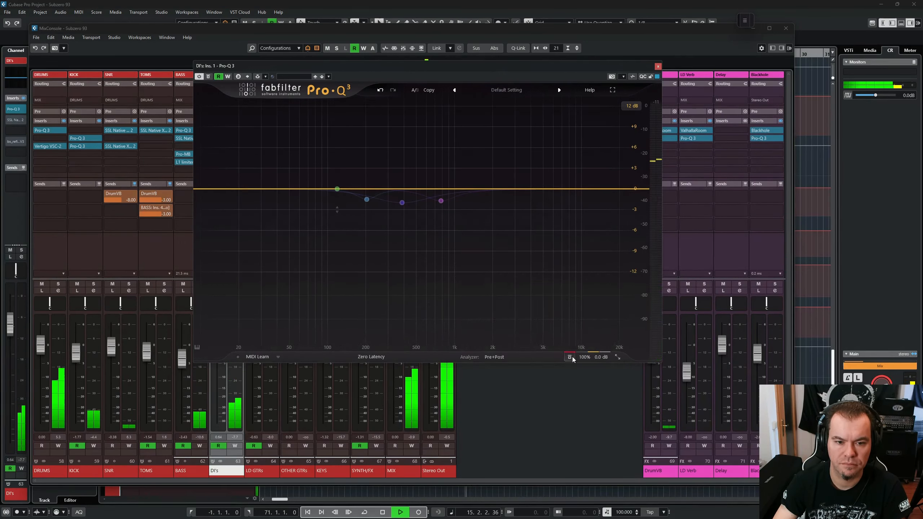
click(573, 356)
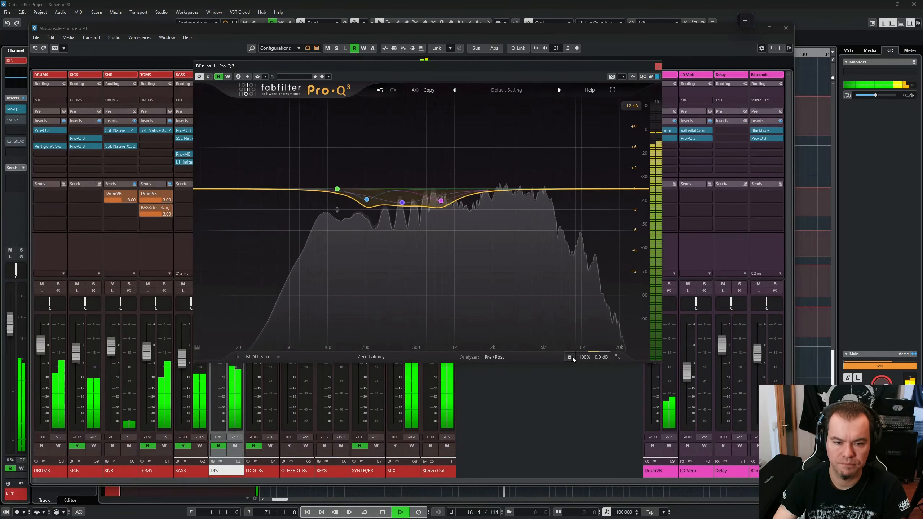
click(570, 357)
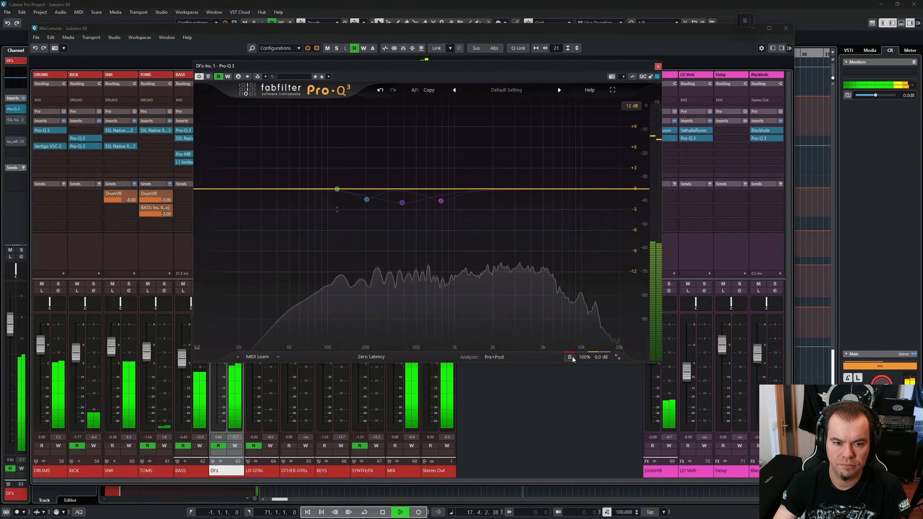
click(573, 356)
click(573, 356)
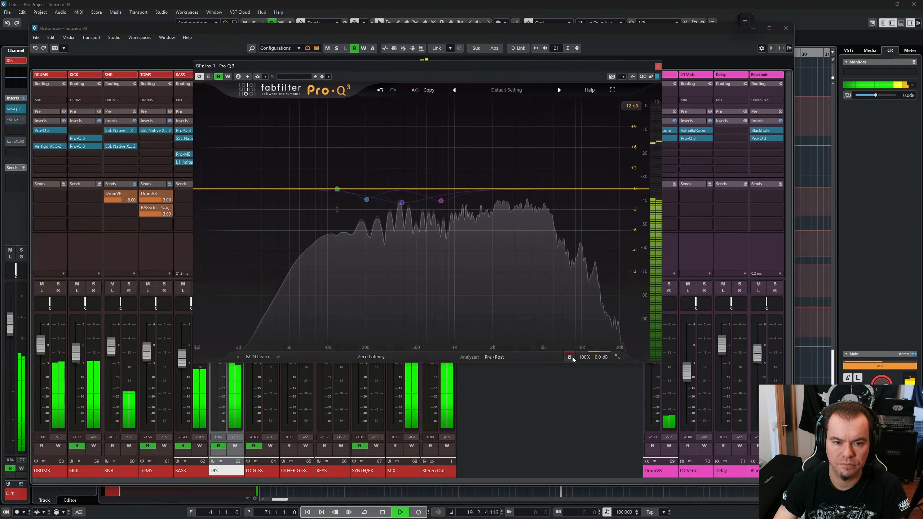
click(573, 356)
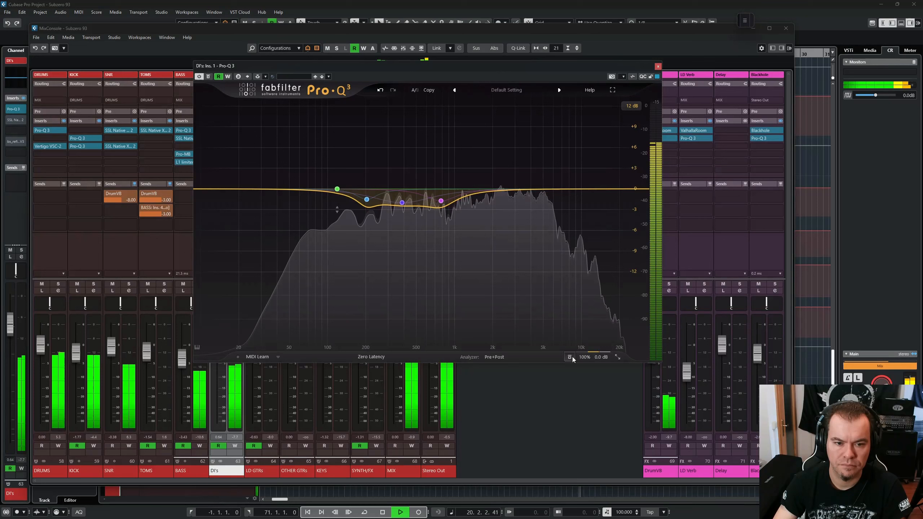
click(572, 356)
key(space)
Audition the full mix from bar 17 while toggling the DI's Pro-Q 3 bypass, and stop with the EQ active
key(space)
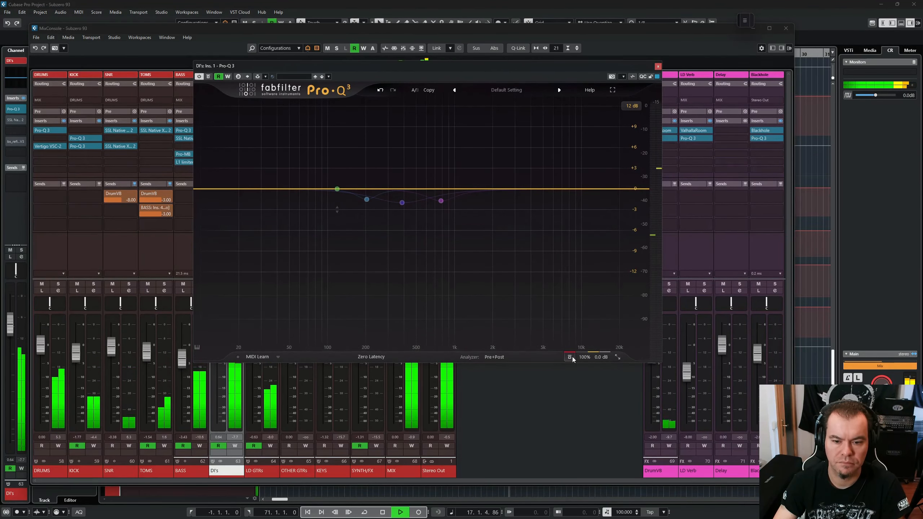
click(570, 357)
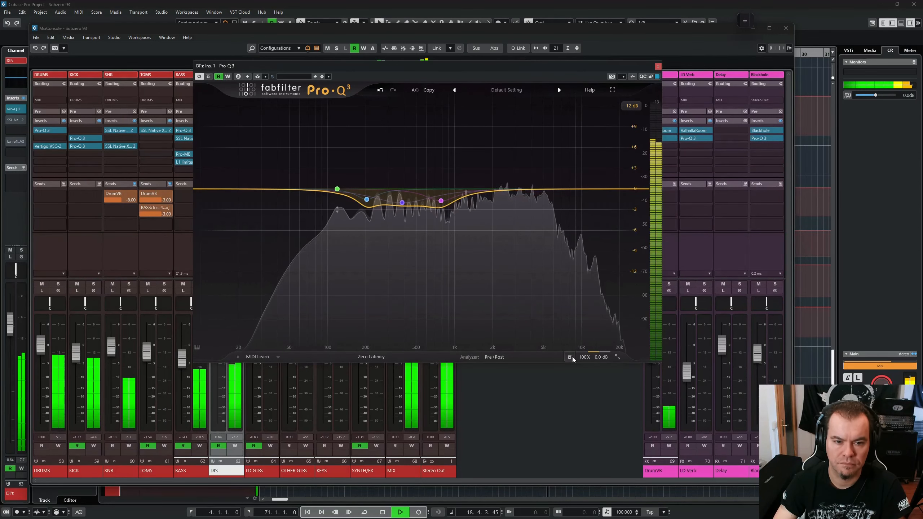
click(573, 357)
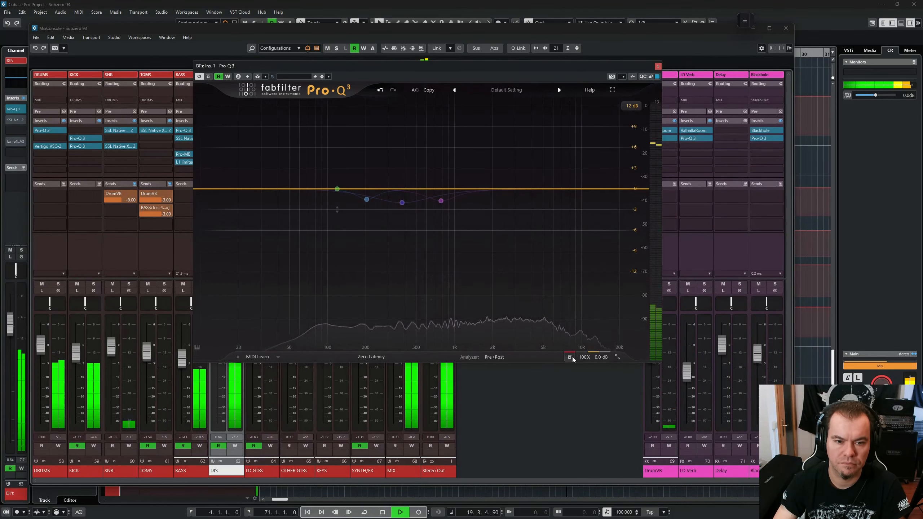
click(569, 357)
key(space)
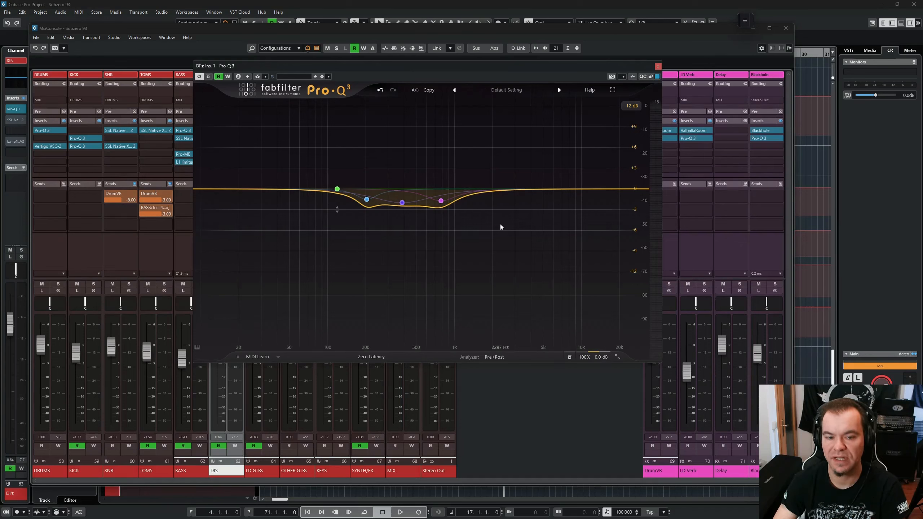
Replay the bar 17 section twice for another bypass comparison of the DI's Pro-Q 3, leaving the EQ active
key(space)
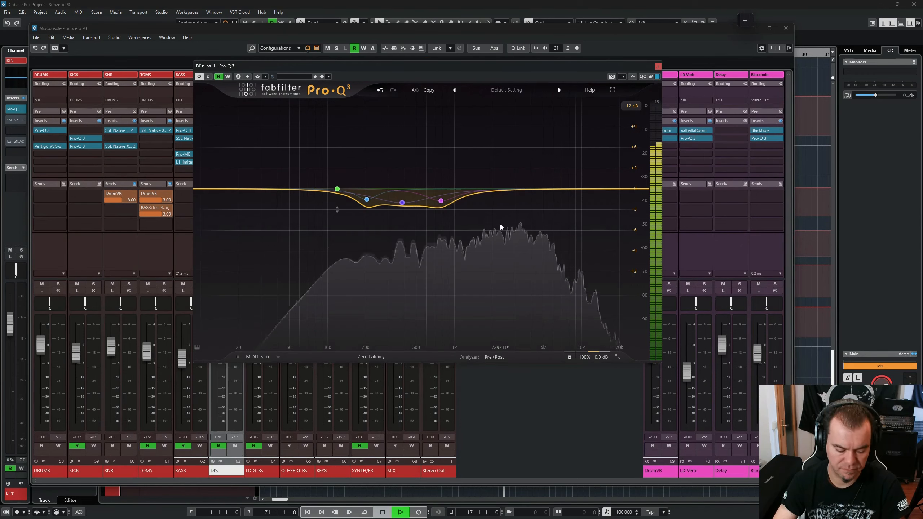
click(570, 357)
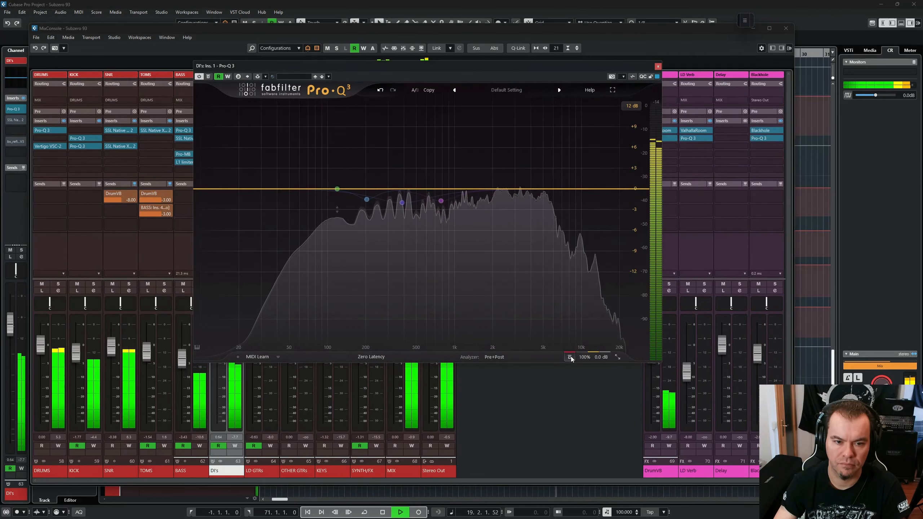
key(space)
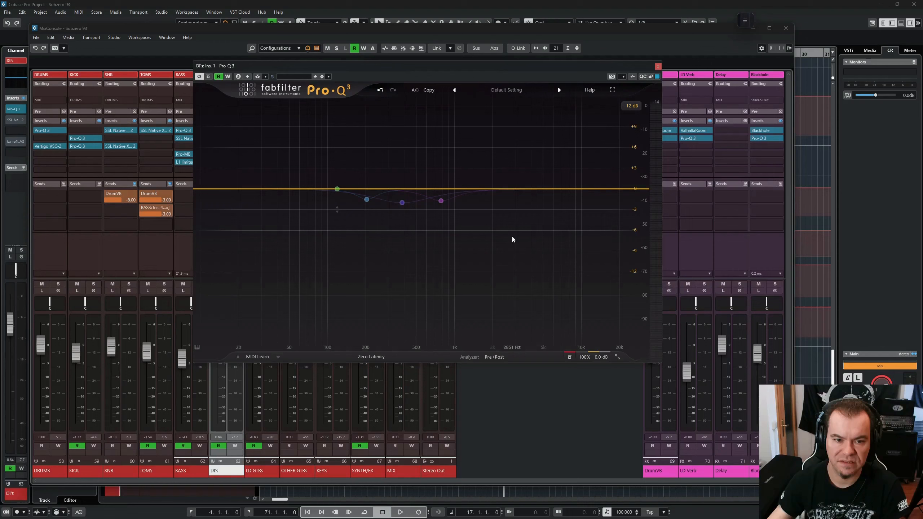
key(space)
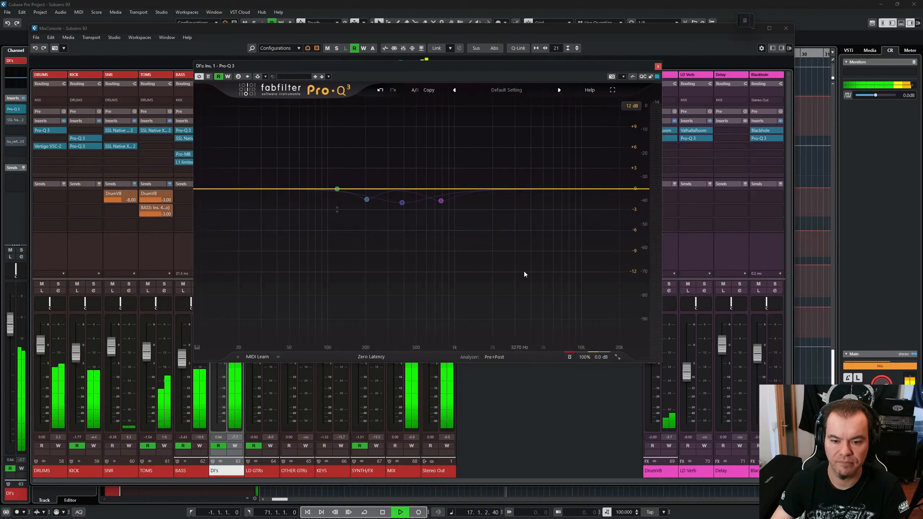
click(570, 358)
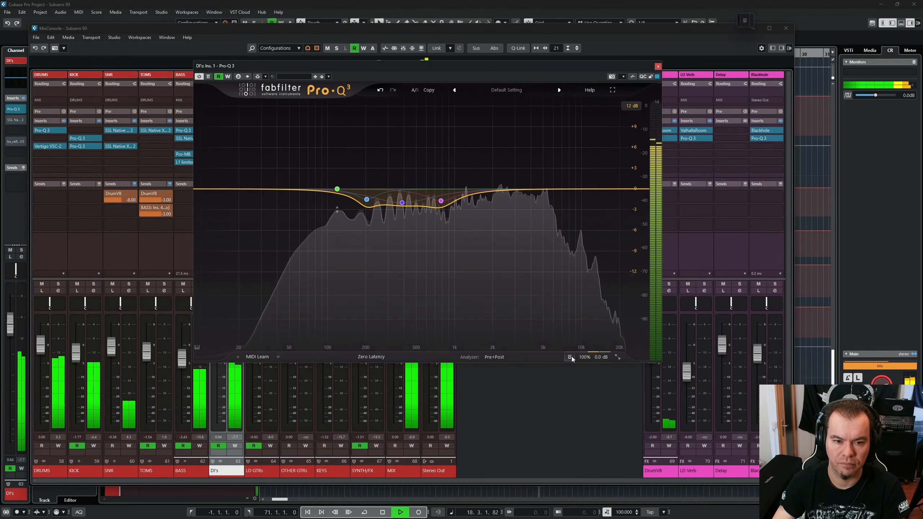
click(570, 358)
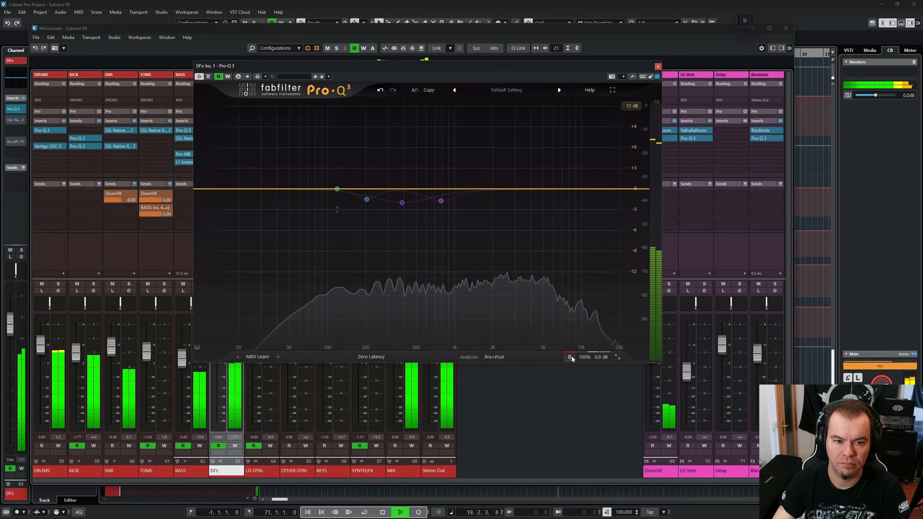
click(570, 357)
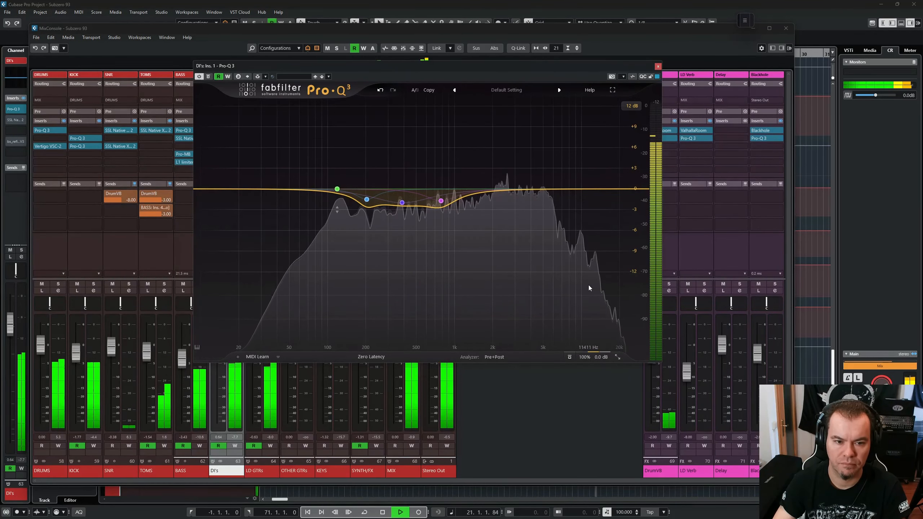
key(space)
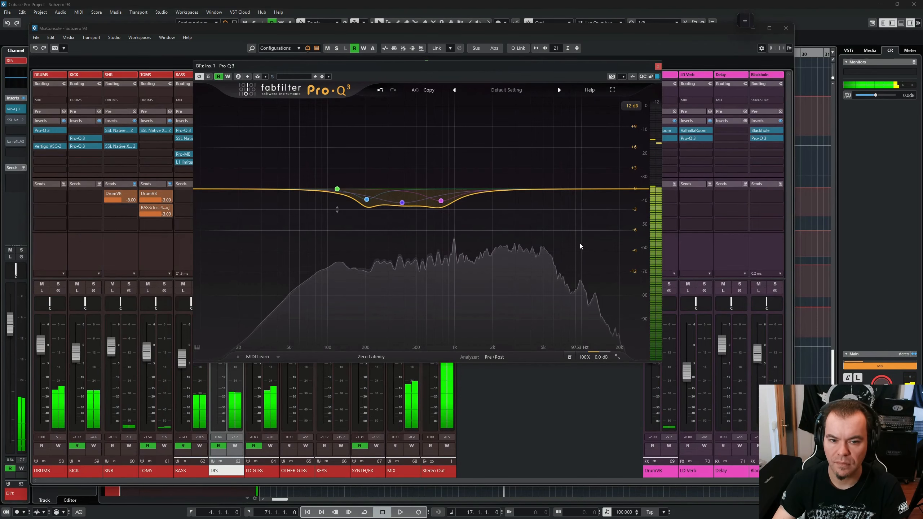
Close the Pro-Q 3 and open the SSL Native X-EQ 2 insert on the DI's group channel
click(657, 67)
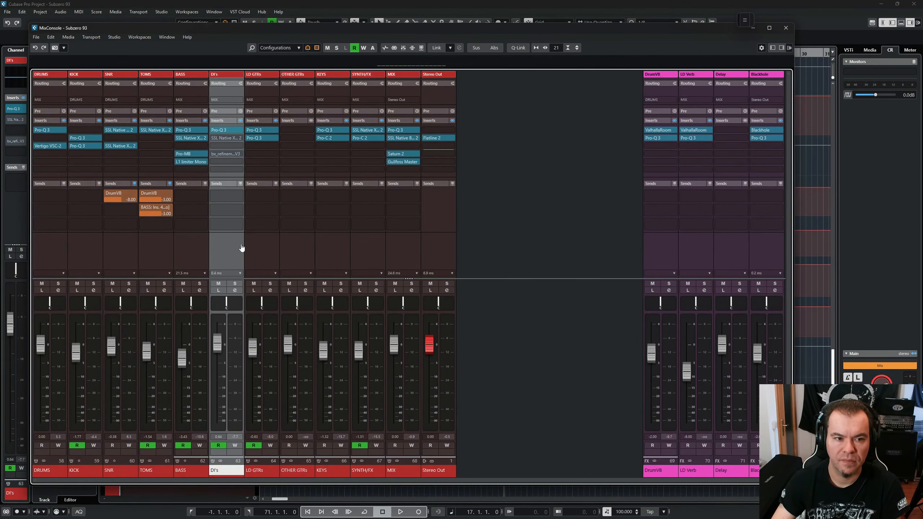
click(221, 138)
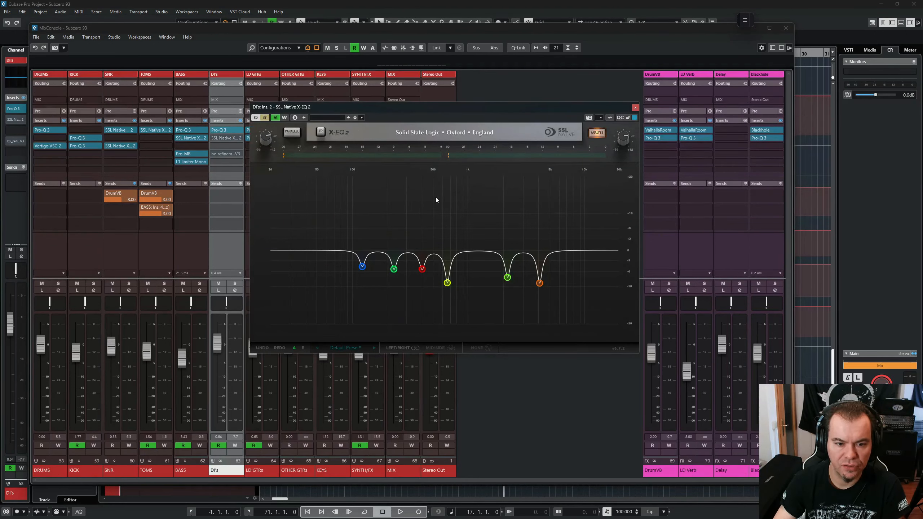
Activate the SSL Native X-EQ 2 on the DI's group and cycle Band 2 through the Constant Q Asymmetrical and Proportional filter types
click(268, 117)
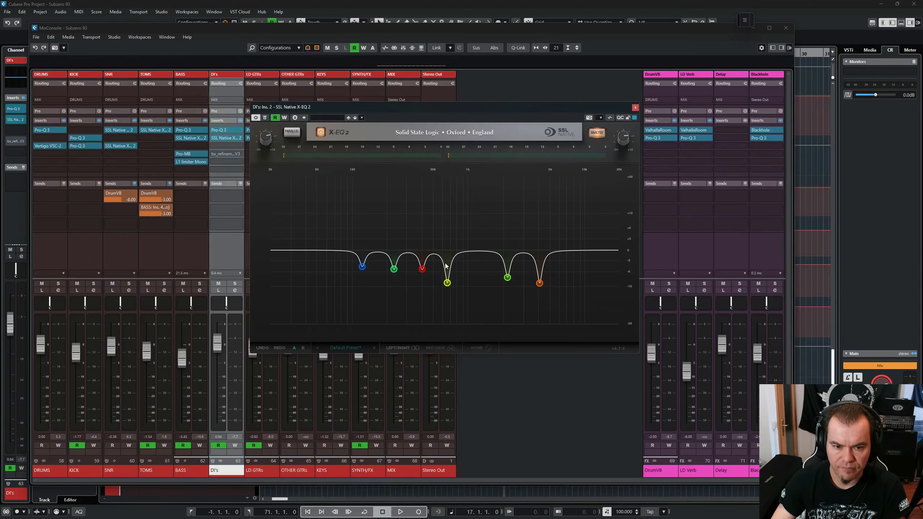
click(448, 283)
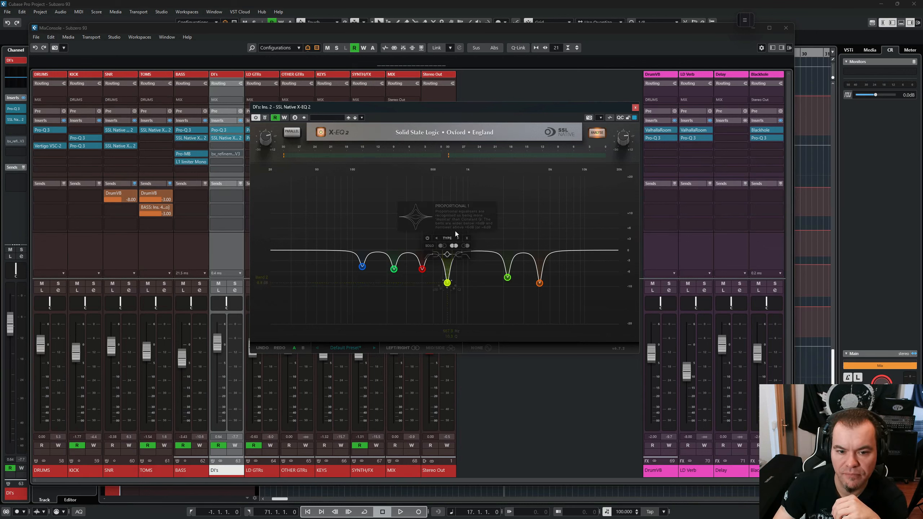
mouse_move(449, 283)
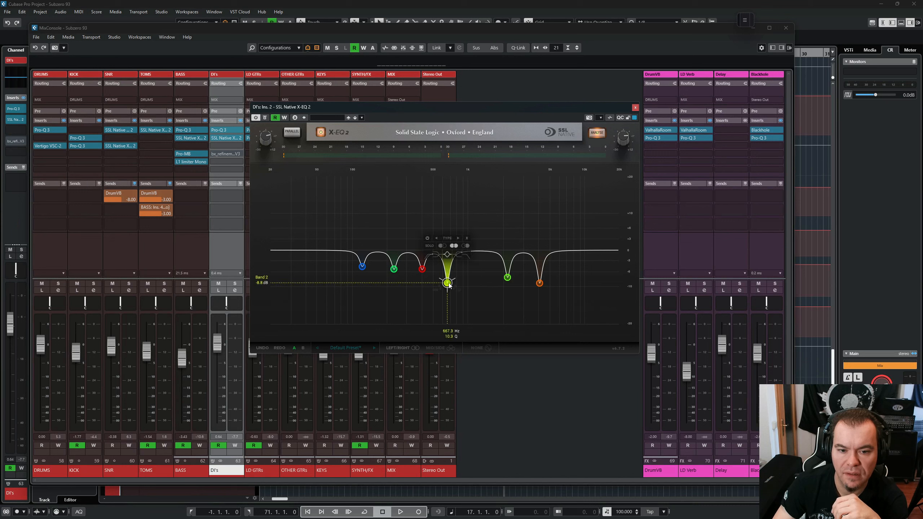
click(457, 238)
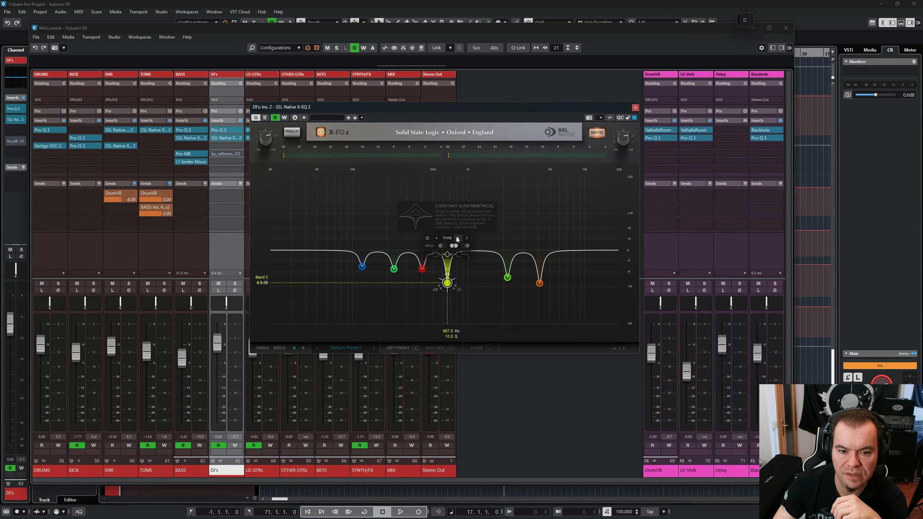
click(437, 236)
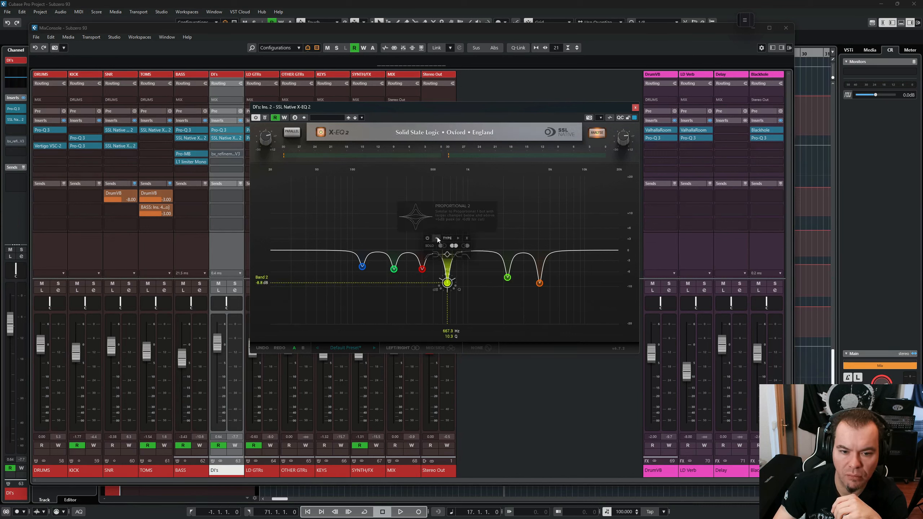
click(437, 238)
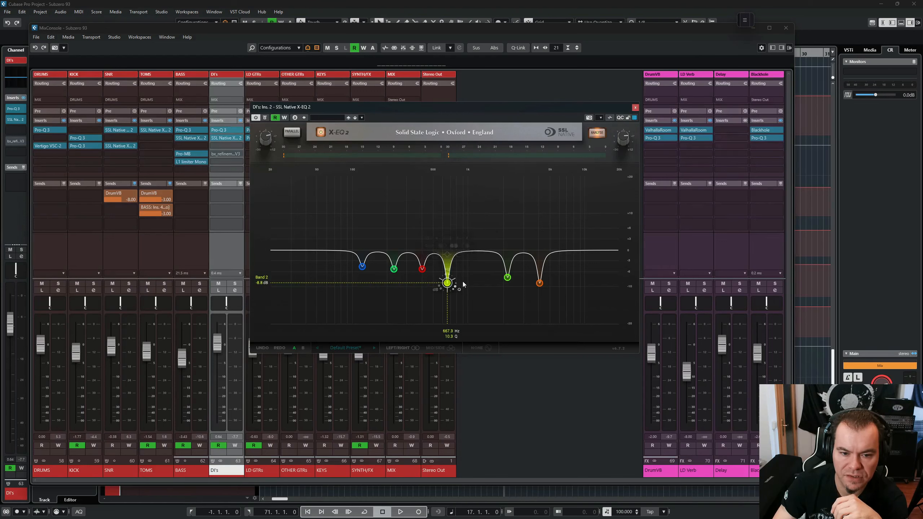
scroll(464, 279, down, 3)
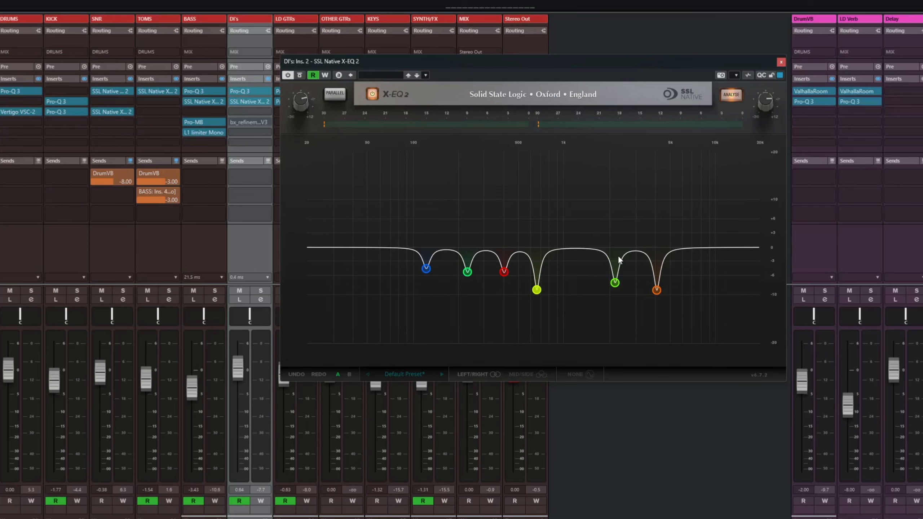
Play the mix while toggling the DI's X-EQ 2 between bypassed and active, and stop with the EQ active
click(374, 94)
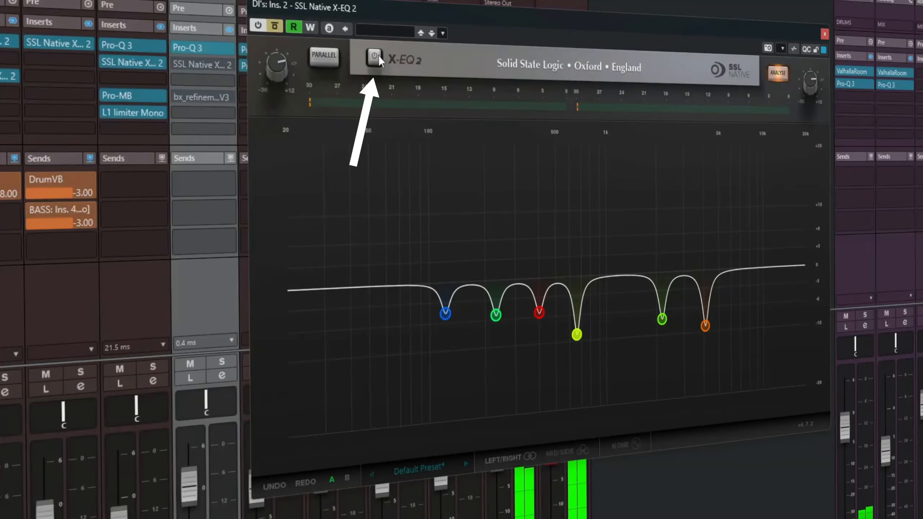
click(378, 55)
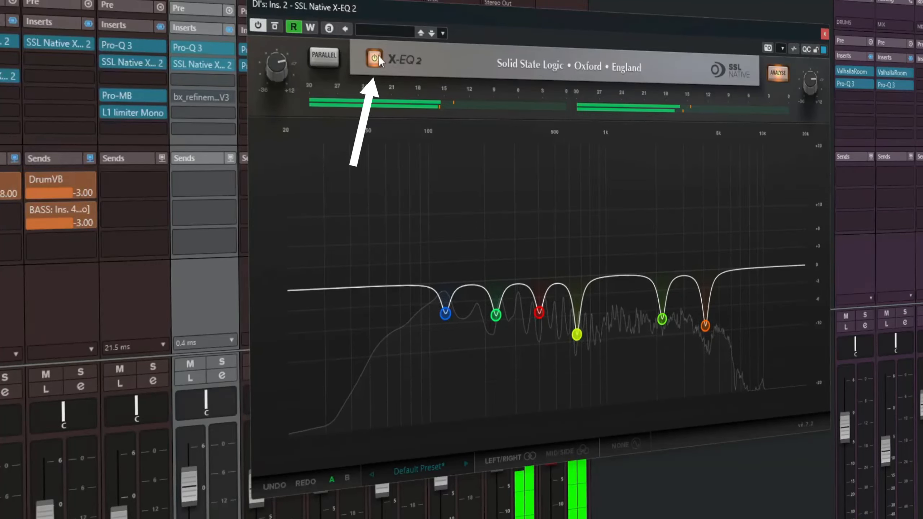
click(374, 57)
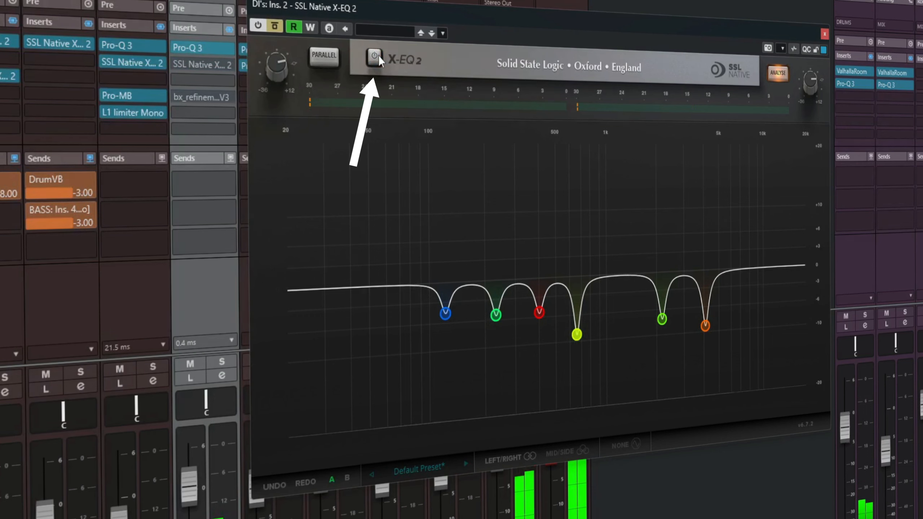
click(379, 56)
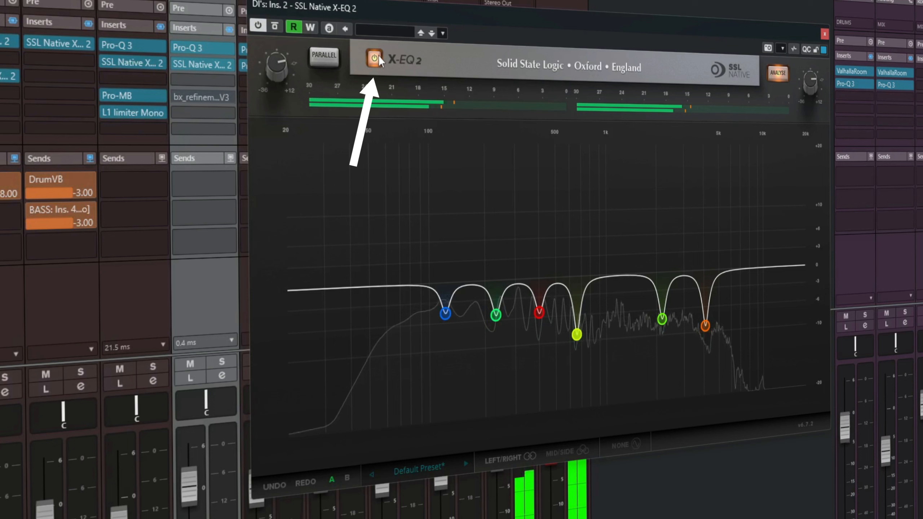
click(379, 57)
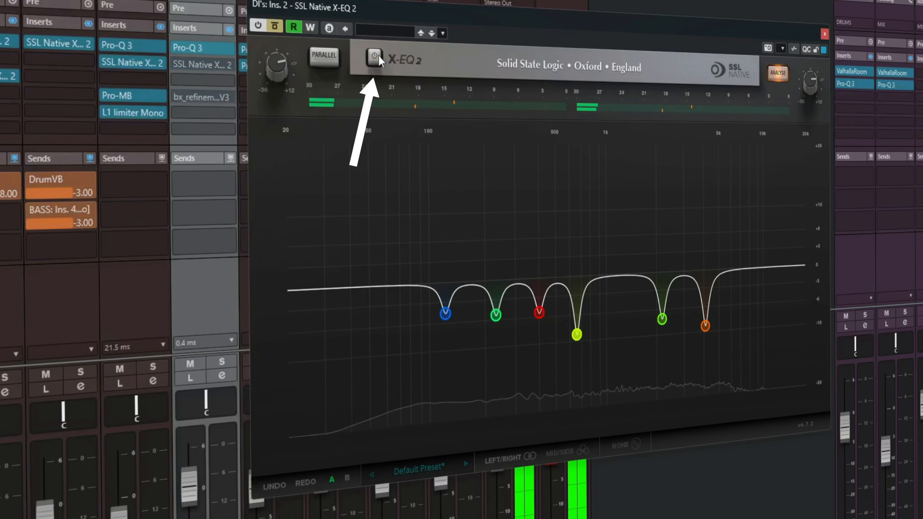
click(378, 56)
click(377, 55)
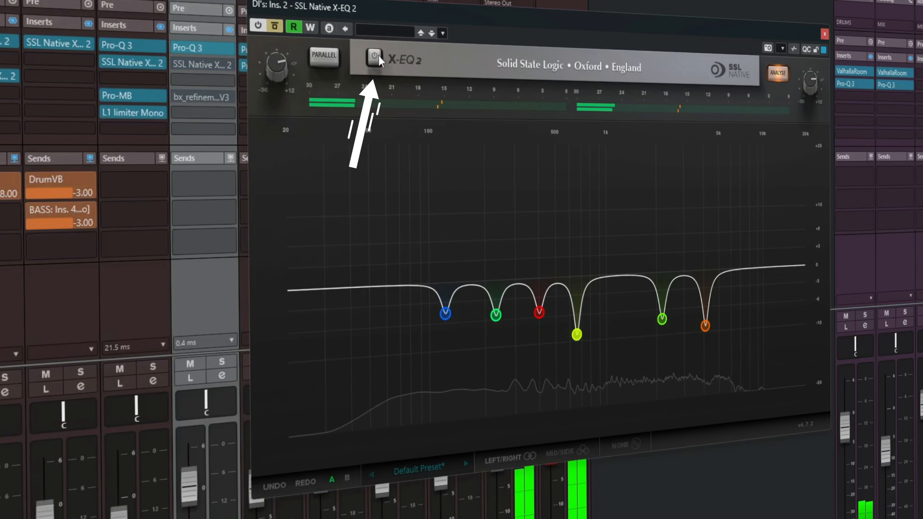
click(378, 55)
key(space)
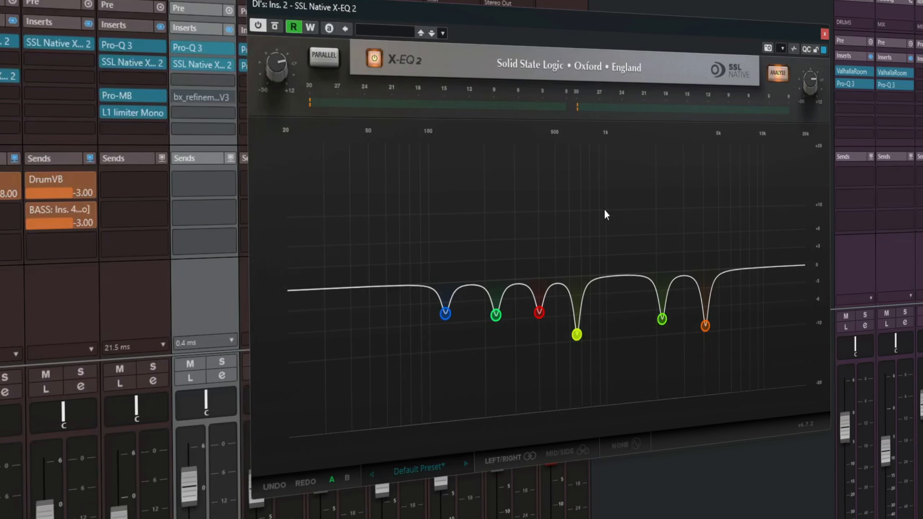
Audition the X-EQ 2's 4.15 kHz cut by switching Band 5 off and on during playback, leaving it enabled
click(705, 326)
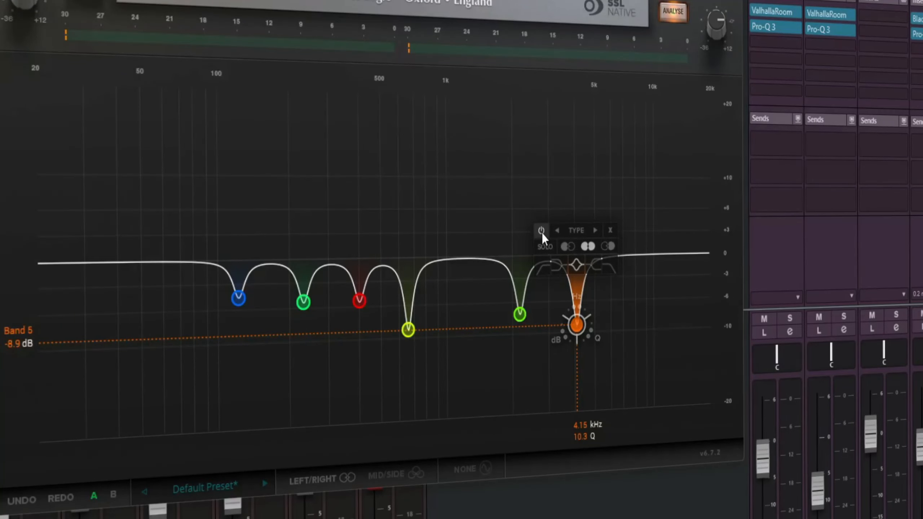
click(542, 232)
click(542, 232)
key(space)
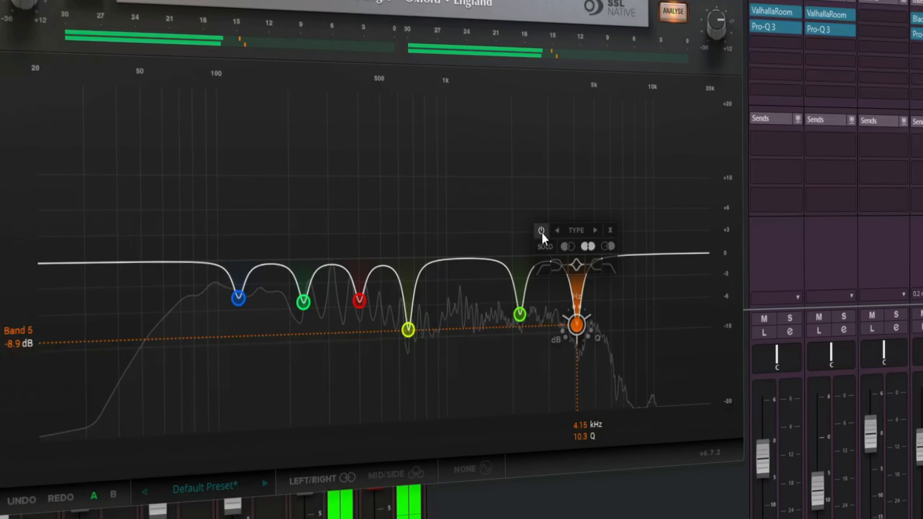
click(542, 232)
click(542, 232)
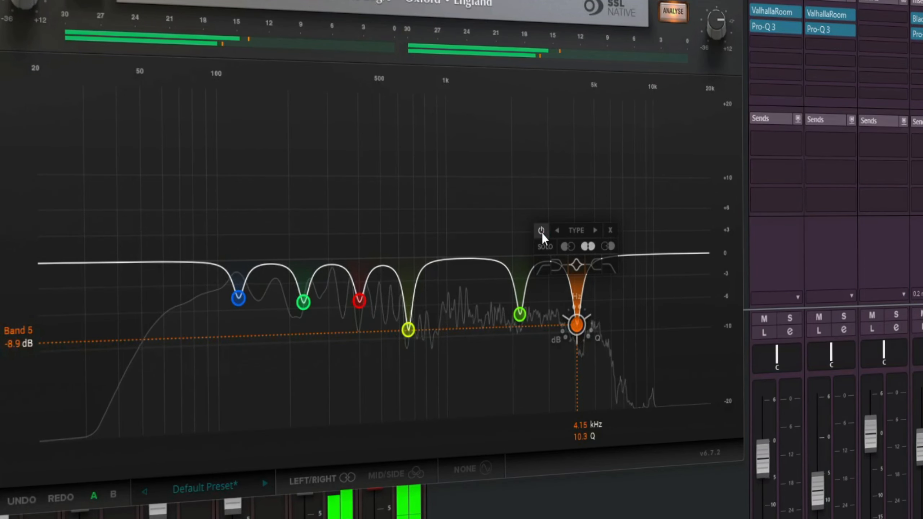
click(542, 232)
click(542, 232)
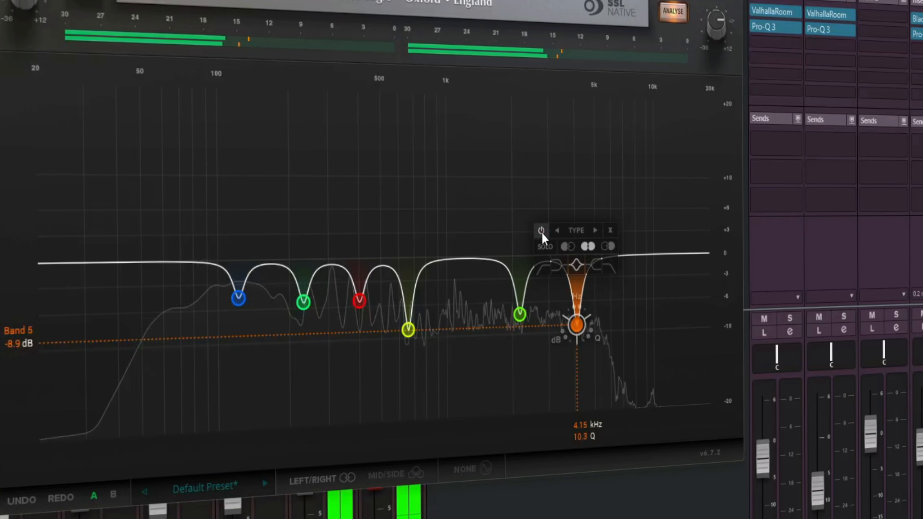
click(541, 232)
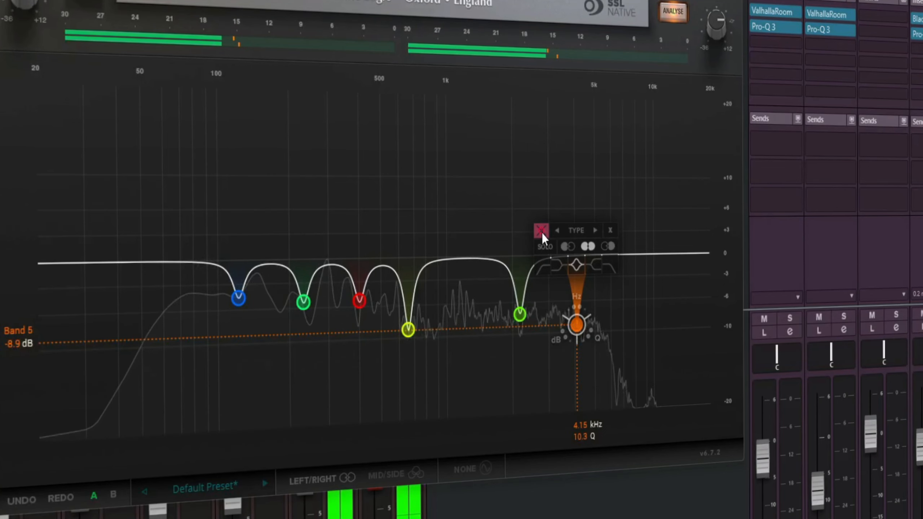
click(542, 232)
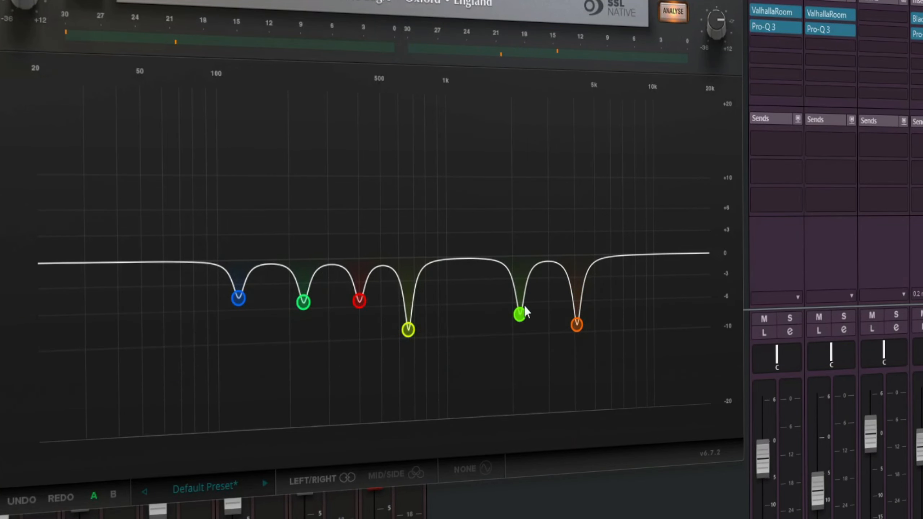
Audition the 2.20 kHz cut by switching Band 6 off and on during playback, leaving the band enabled
click(520, 315)
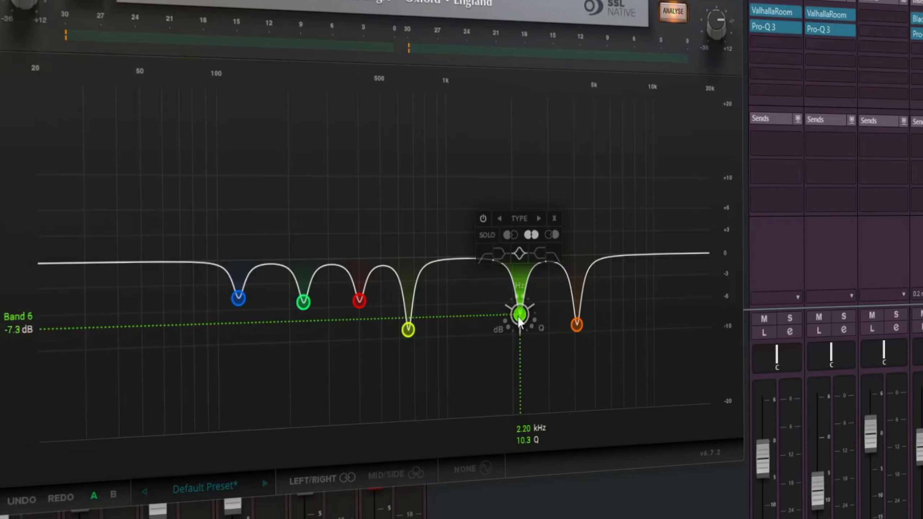
key(space)
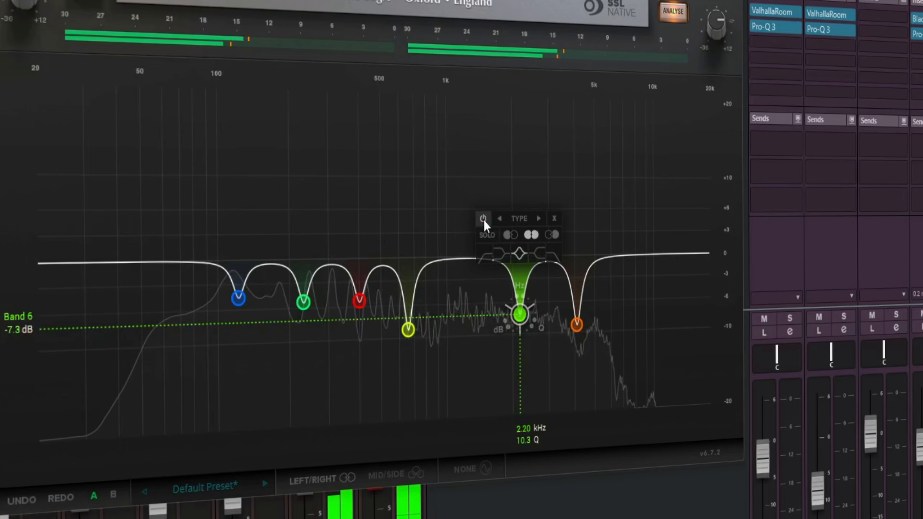
click(484, 219)
click(484, 222)
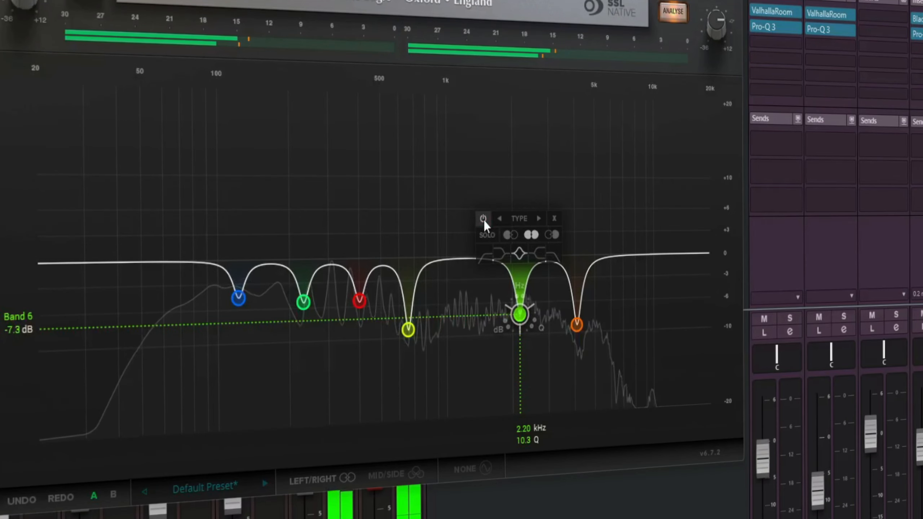
click(484, 222)
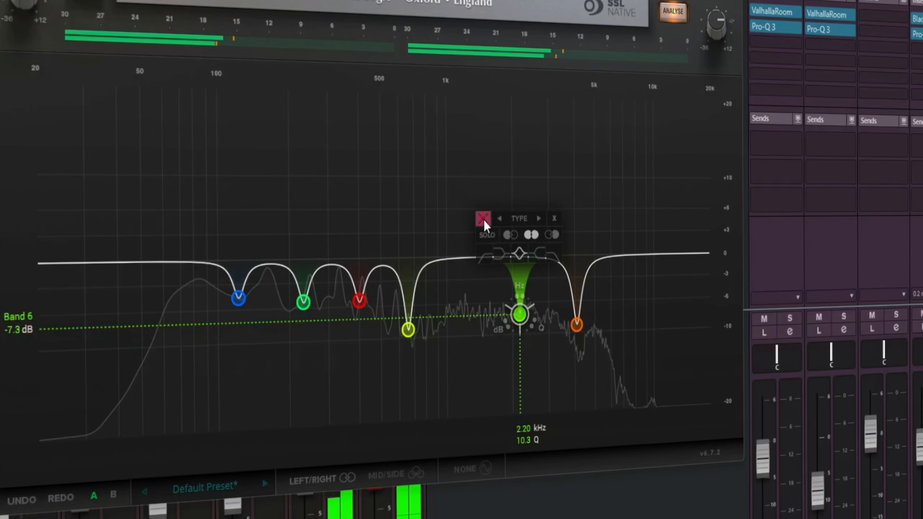
click(484, 219)
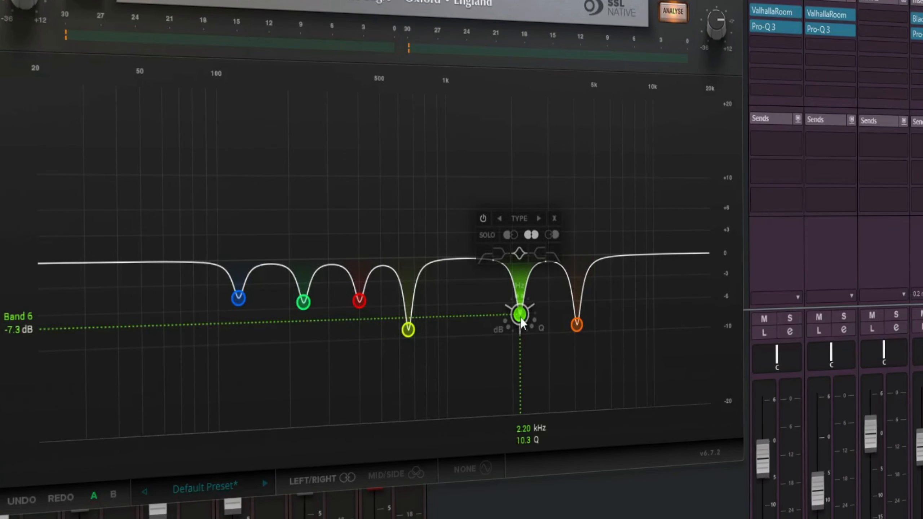
mouse_move(577, 321)
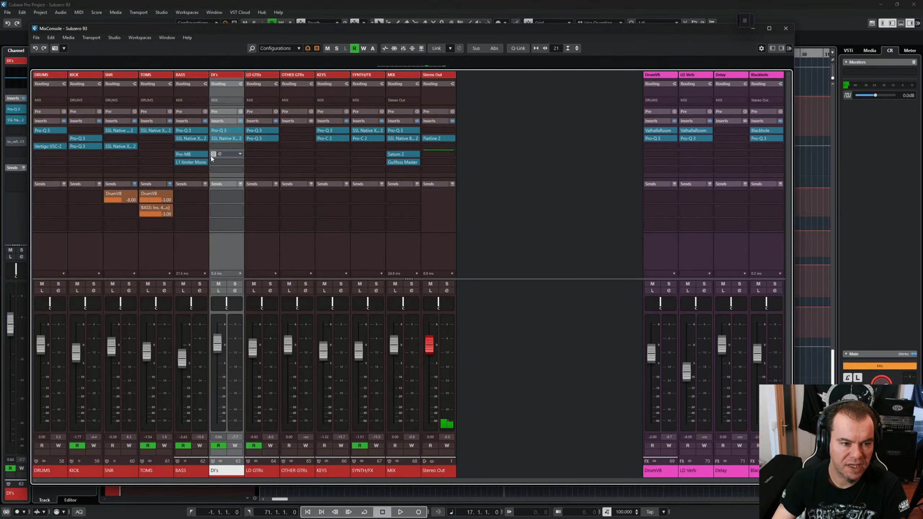
Activate the bx_refinement V3 insert on the DI's group and compare it bypassed and active in the full mix from bar 17
click(225, 155)
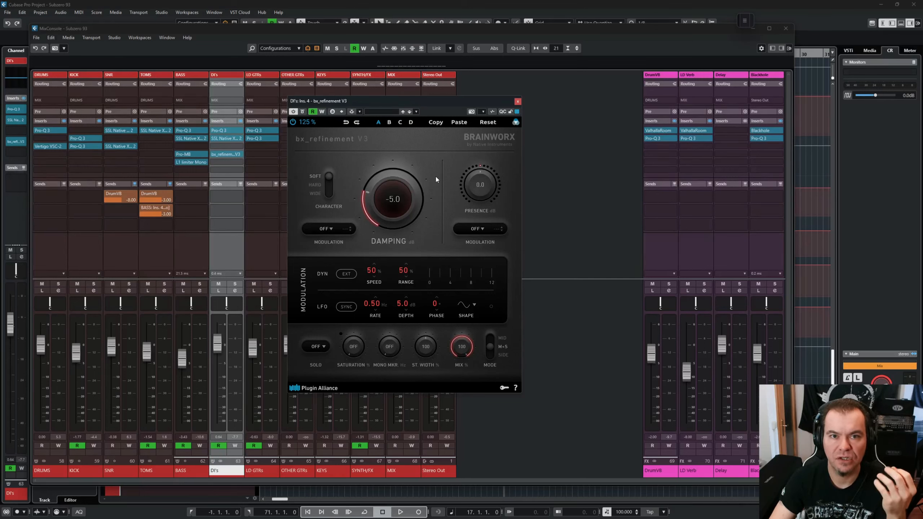
click(304, 113)
key(space)
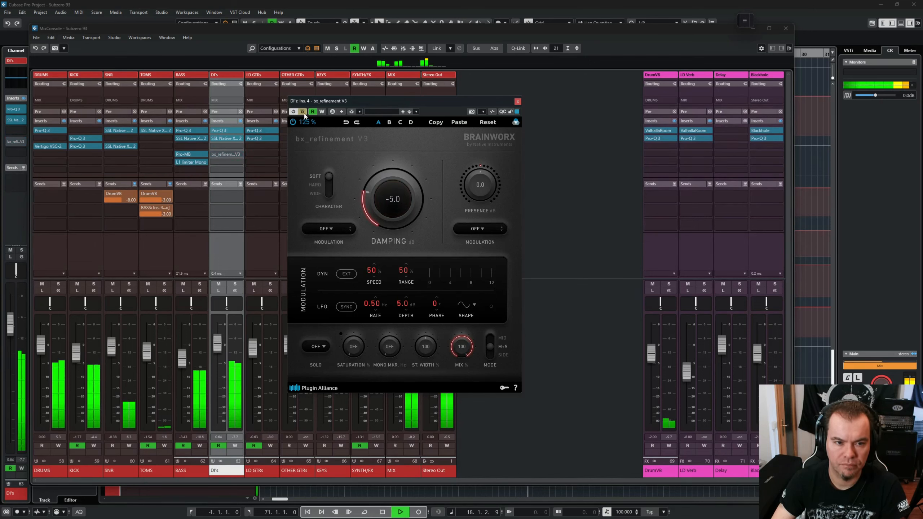
click(304, 112)
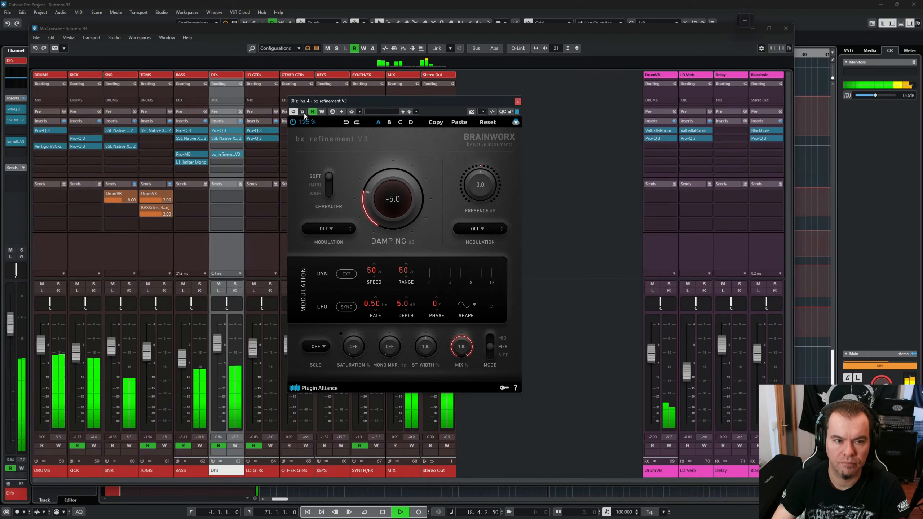
click(304, 112)
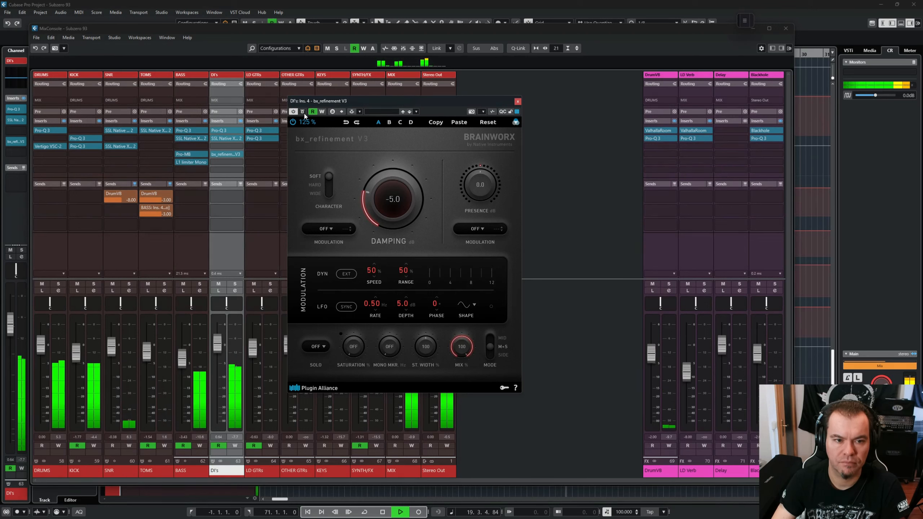
click(304, 112)
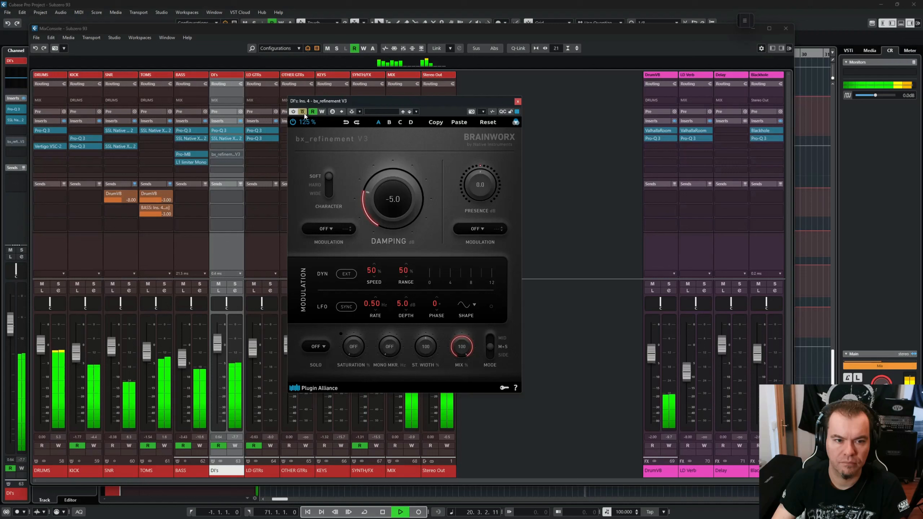
key(space)
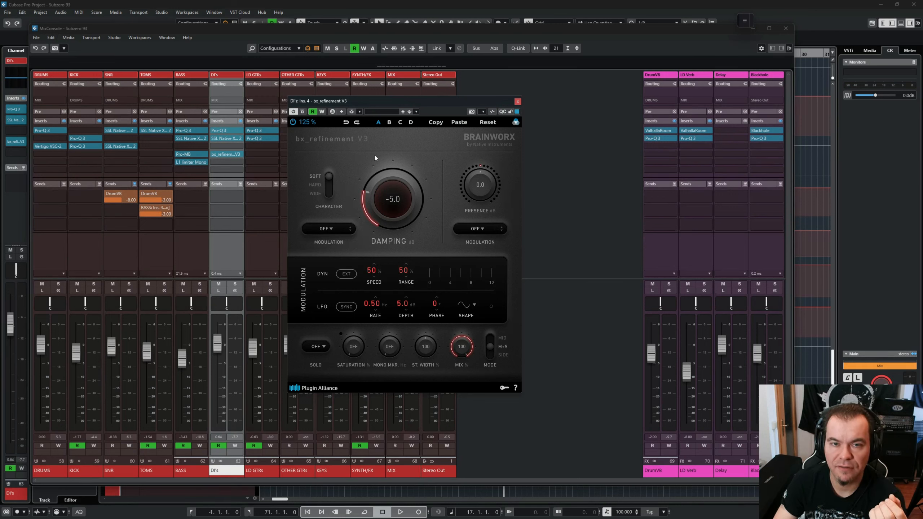
Replay the mix for another bypass comparison of the DI's bx_refinement V3, leaving the plug-in active
key(space)
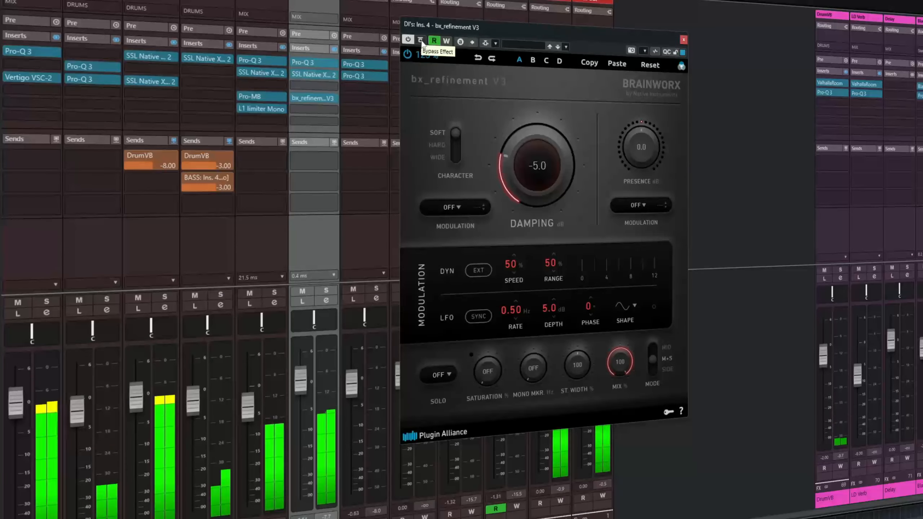
click(358, 78)
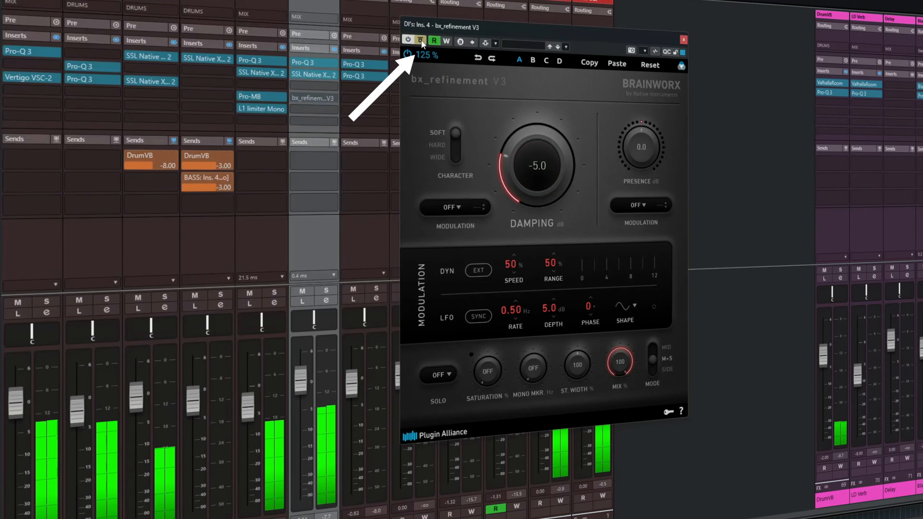
click(420, 40)
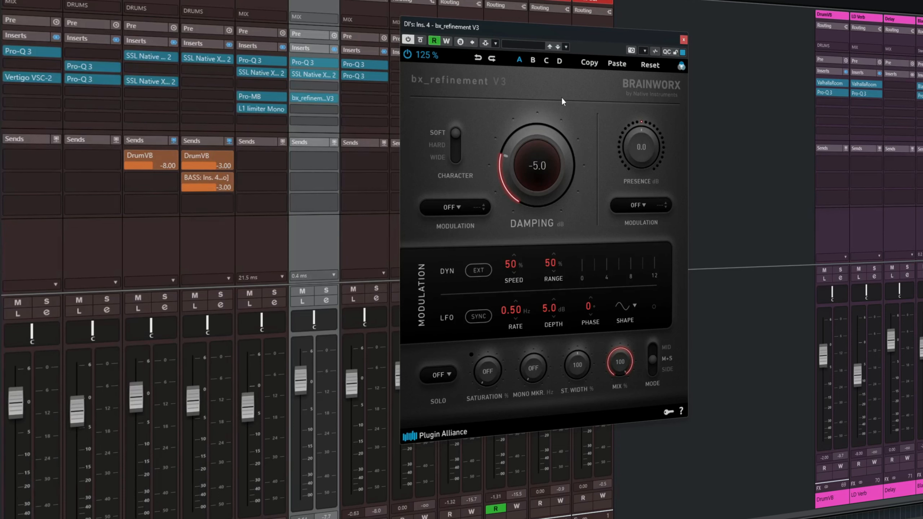
Solo the DI's group and audition it from bar 17 with all its inserts bypassed and active again
click(684, 40)
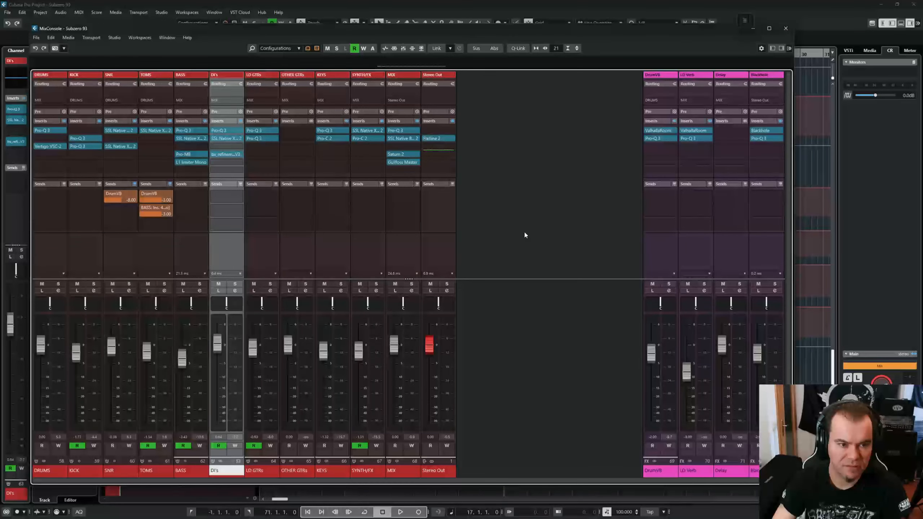
click(235, 284)
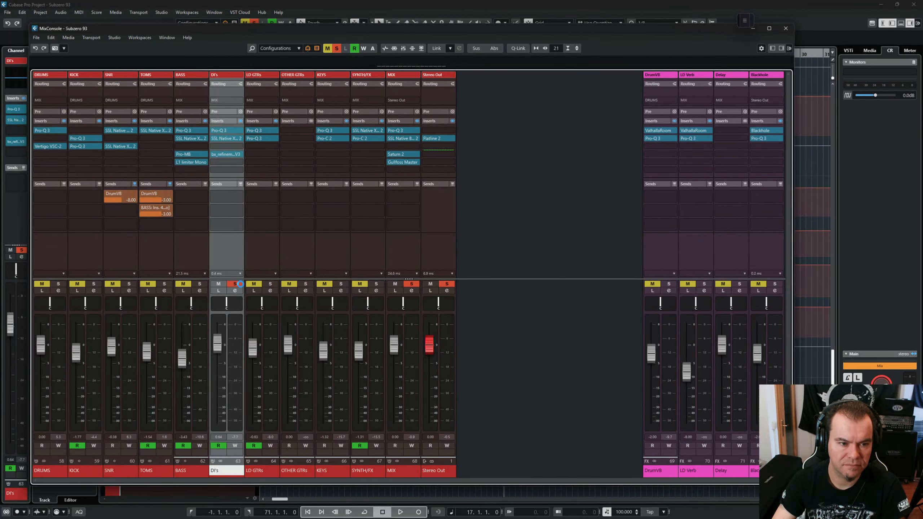
key(space)
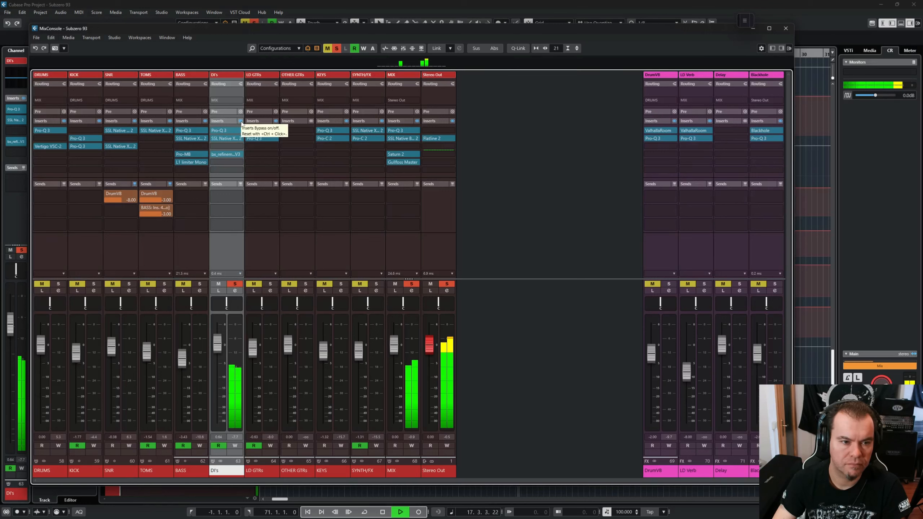
click(240, 122)
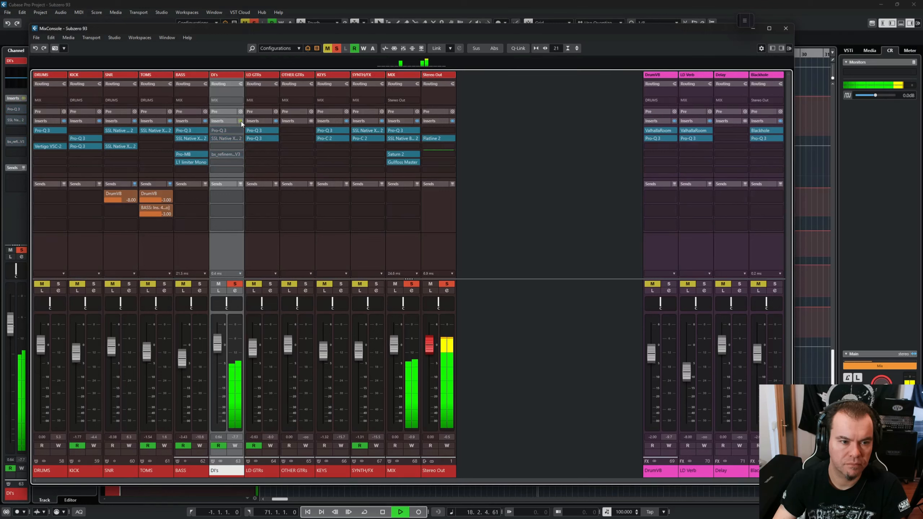
click(240, 121)
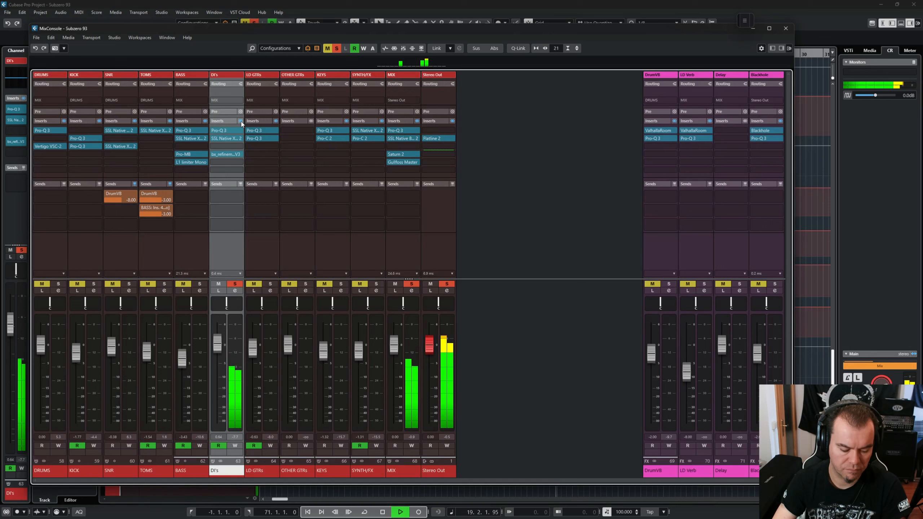
Unsolo the DI's group and compare its whole insert chain bypassed and active in the full mix, leaving the inserts on
key(s)
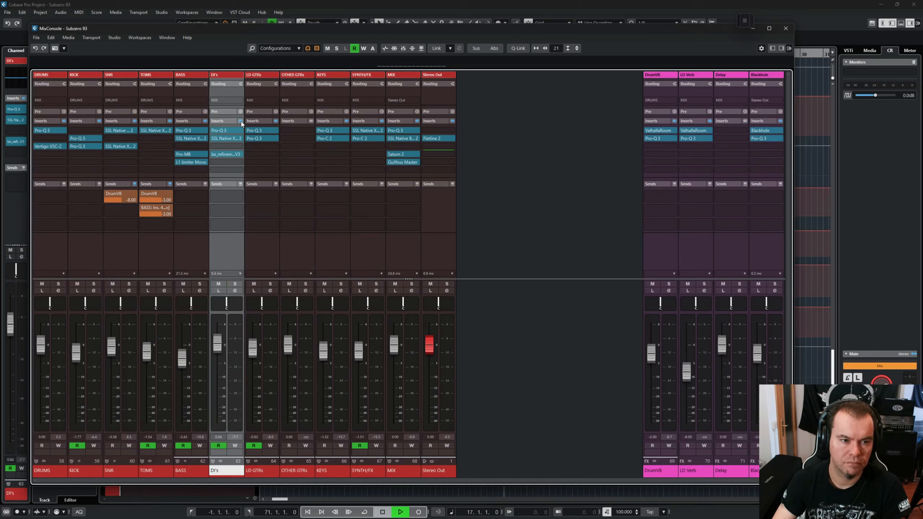
click(241, 122)
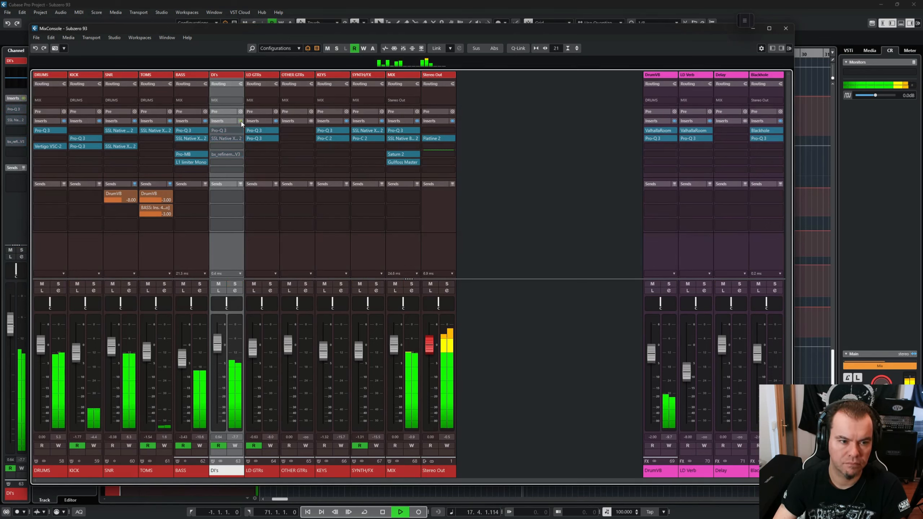
click(241, 123)
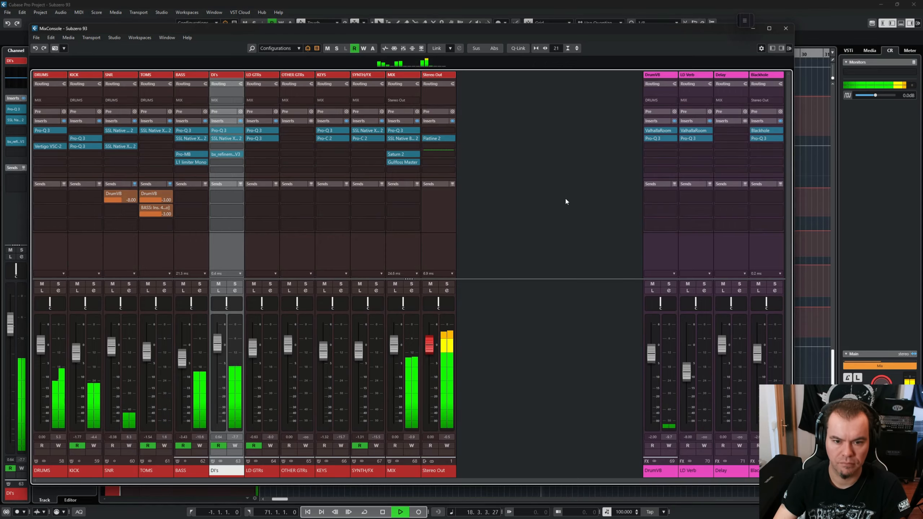
Return to the project's lead guitar tracks and play the Solo DI 1 part in the full mix from bar 20, beat 4
key(F3)
scroll(507, 234, up, 15)
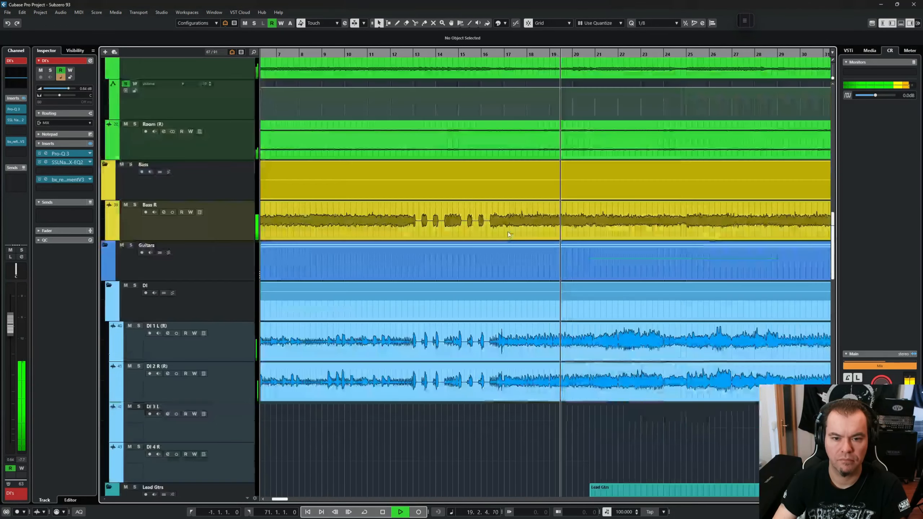
scroll(511, 283, down, 5)
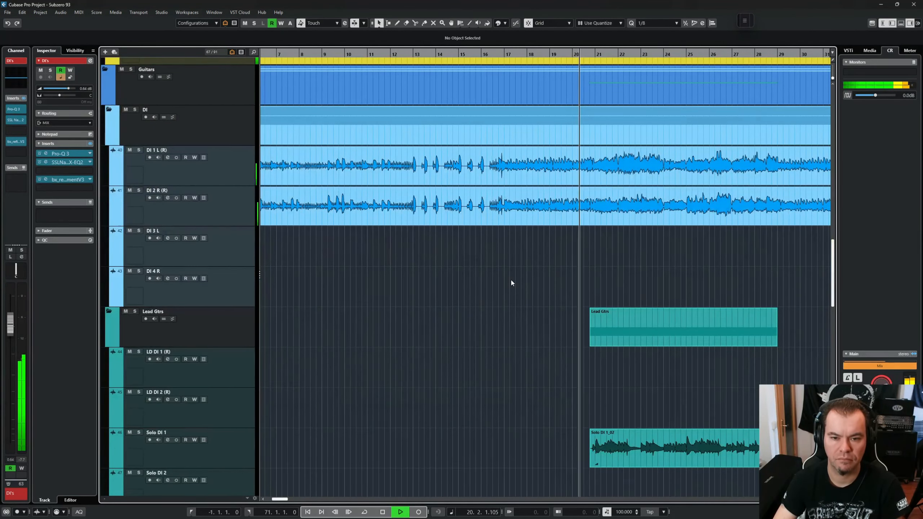
key(f)
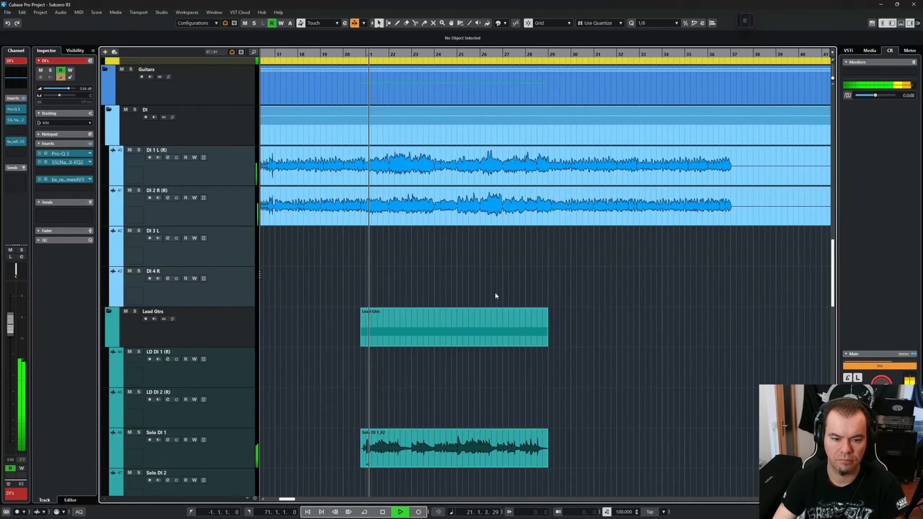
scroll(494, 293, down, 2)
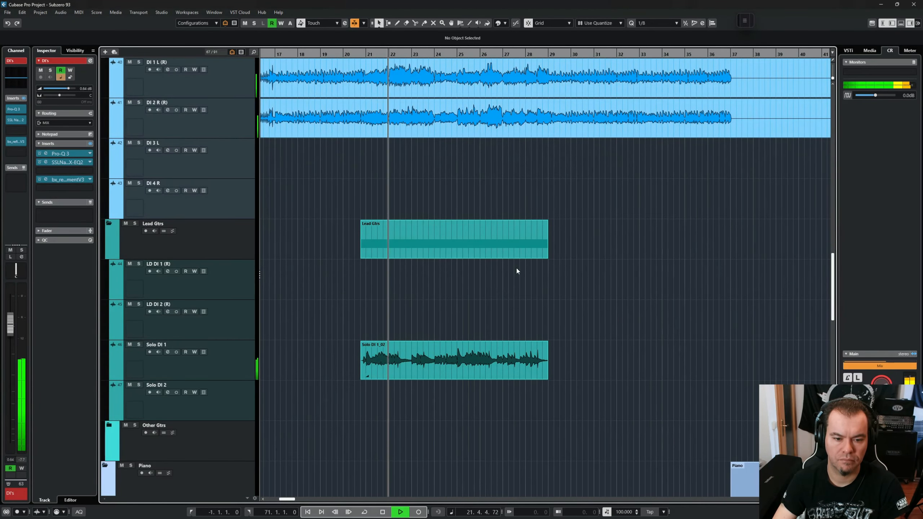
key(space)
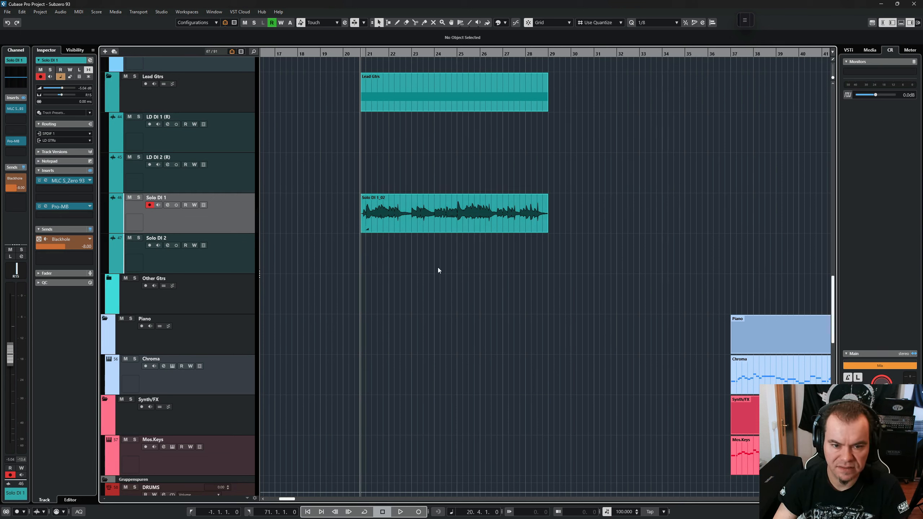
key(space)
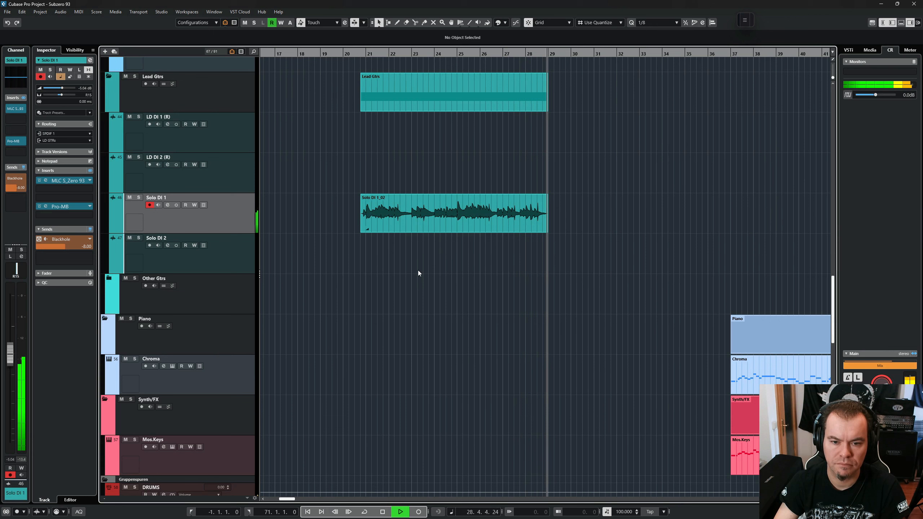
key(space)
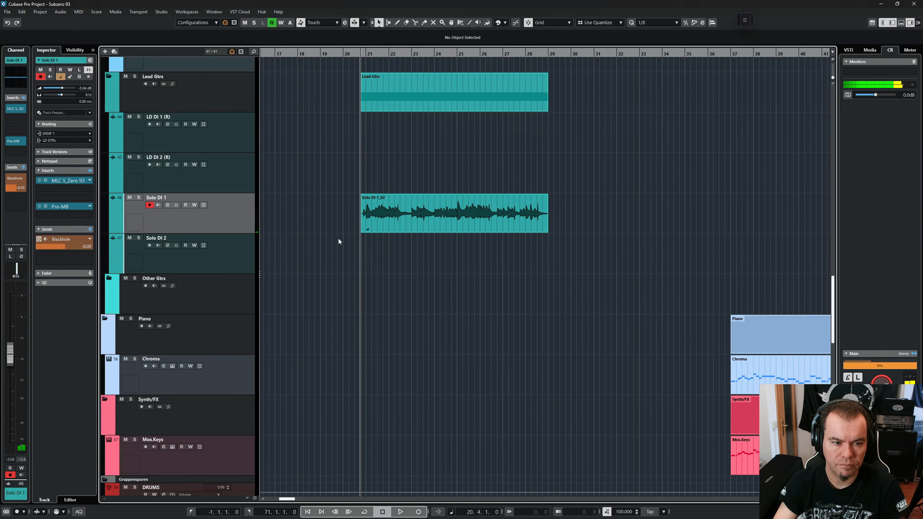
Open the MLC S_Zero 93 on Solo DI 1 and review its amp, pedals, cabinet, graphic EQ, and delay and reverb sections
click(49, 181)
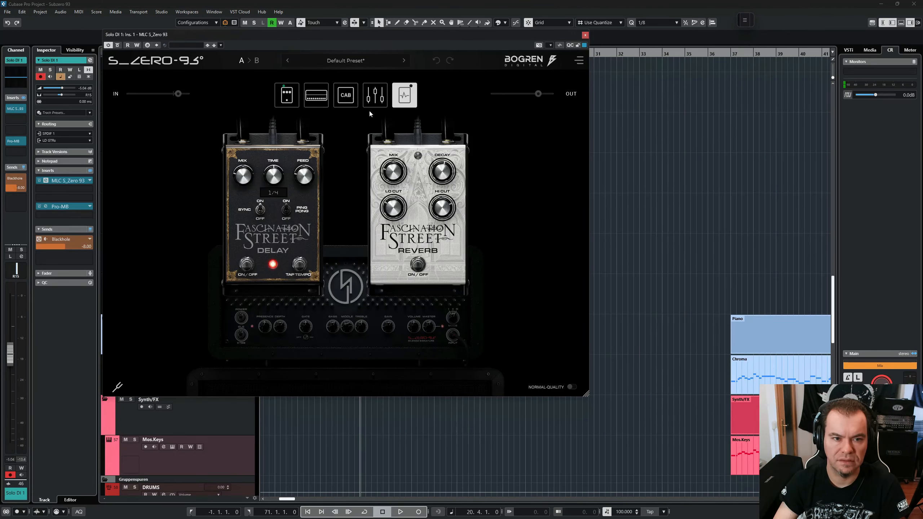
click(316, 95)
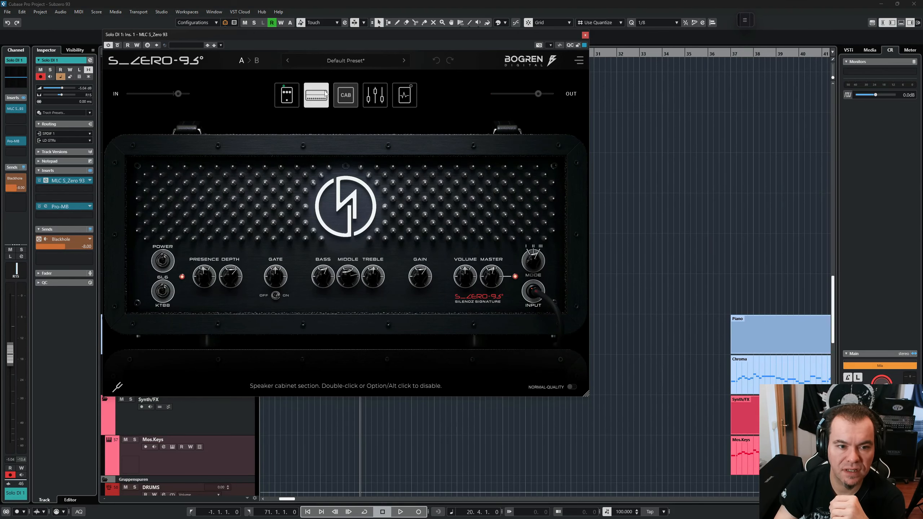
click(287, 95)
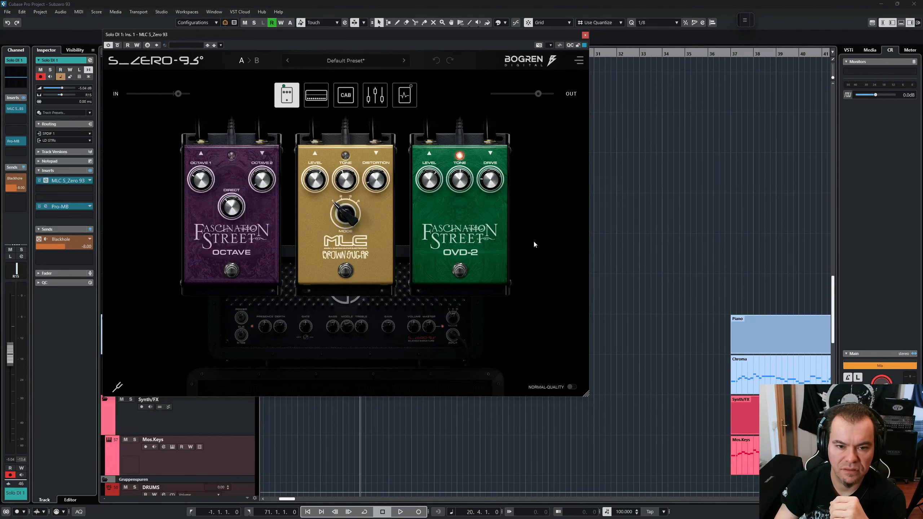
click(347, 95)
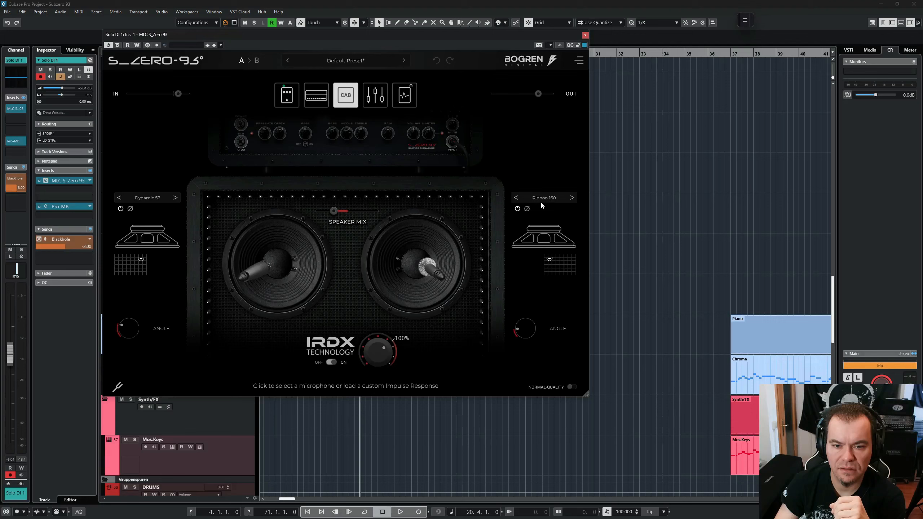
click(375, 95)
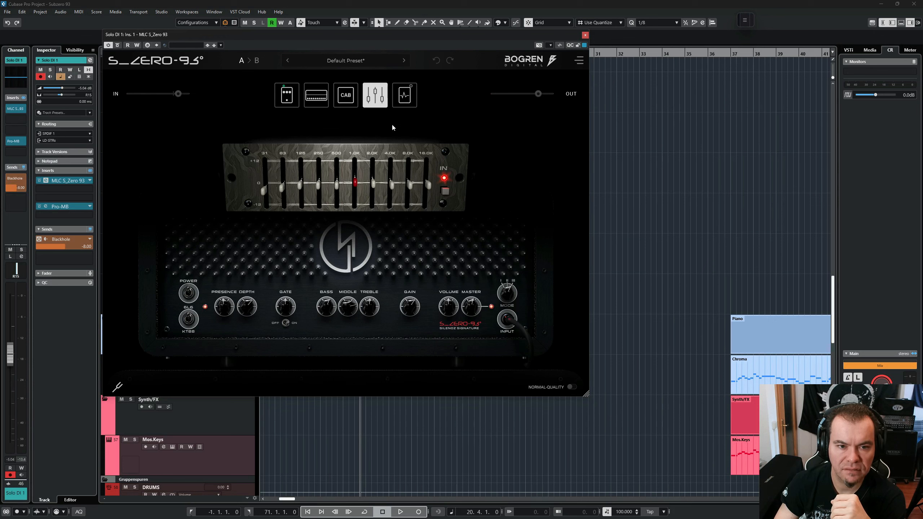
click(406, 95)
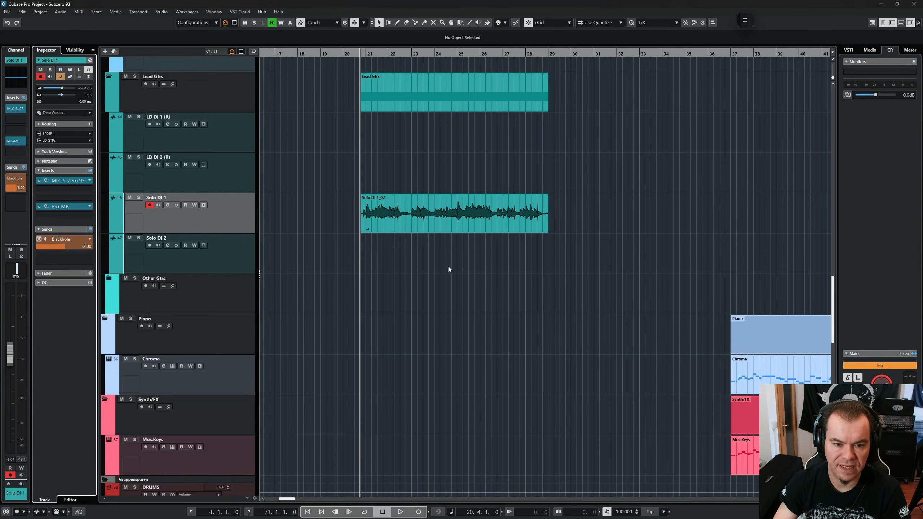
Inspect the Blackhole reverb and the Pro-Q 3 low and high cuts on the Blackhole FX channel, closing the plug-ins and MixConsole
key(F3)
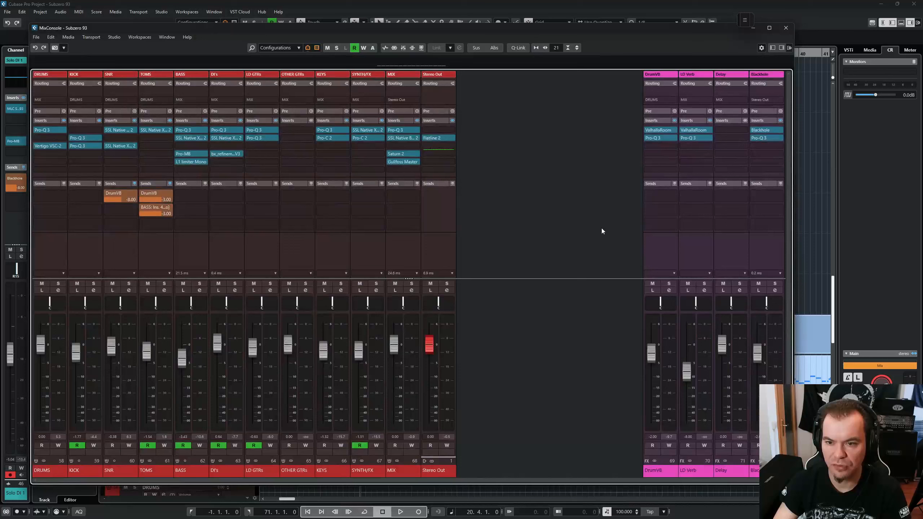
click(769, 255)
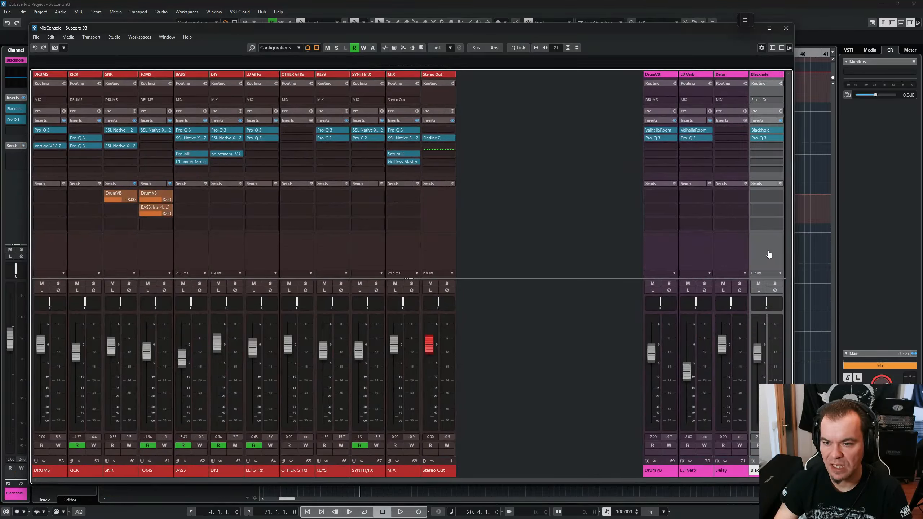
click(759, 130)
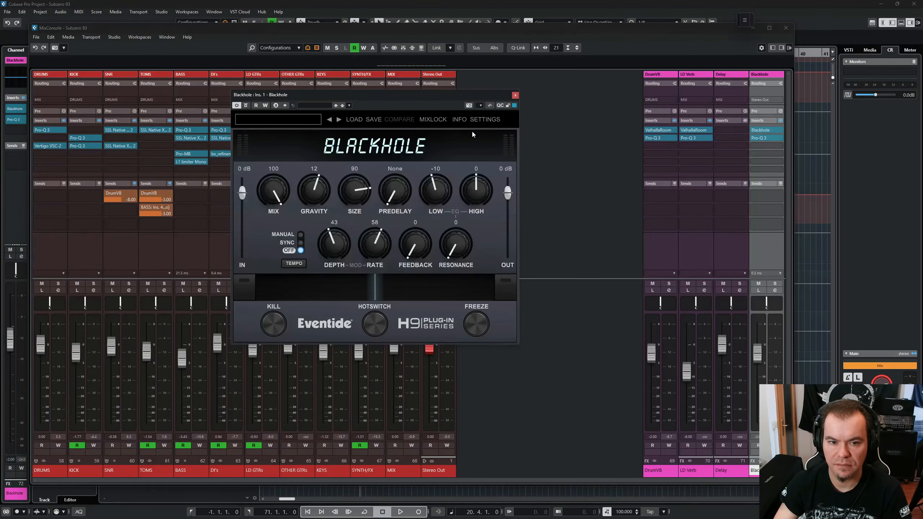
click(515, 94)
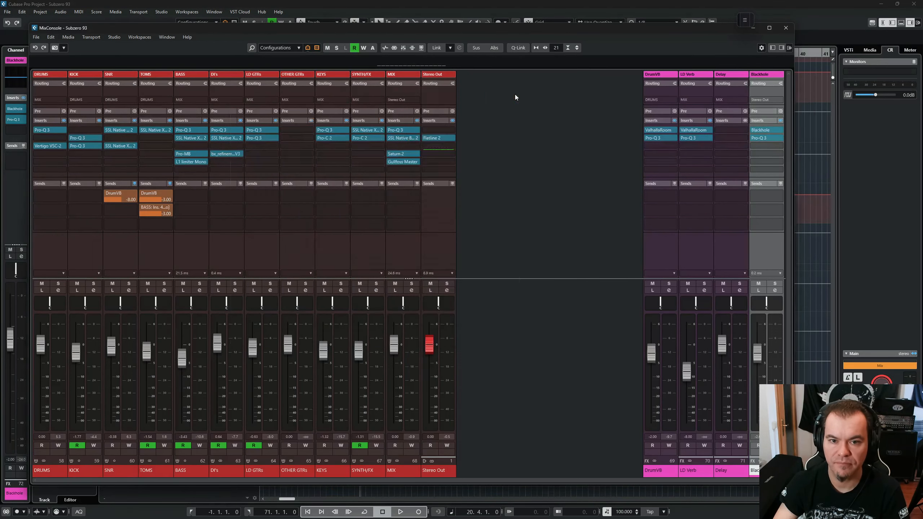
click(760, 138)
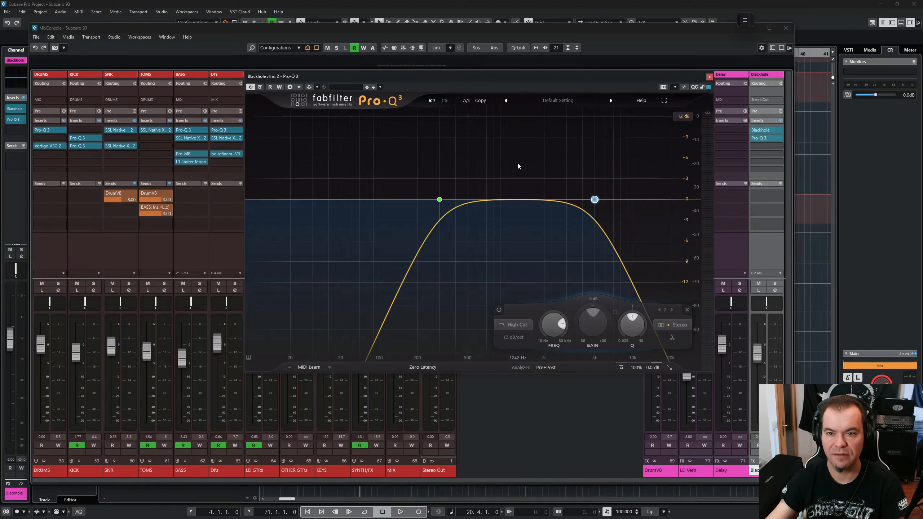
key(ctrl+w)
key(ctrl+w)
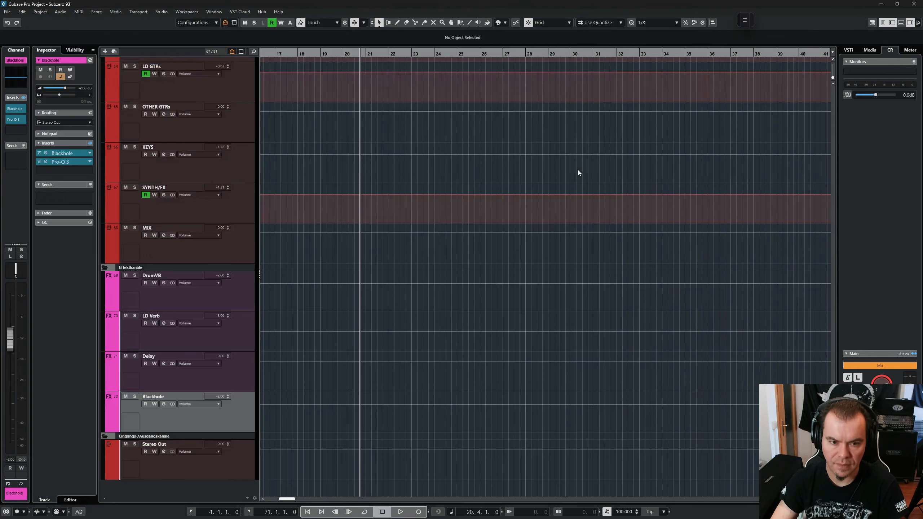
Solo the Solo DI 1 track and audition it on its own from bar 20, beat 4
scroll(446, 216, up, 15)
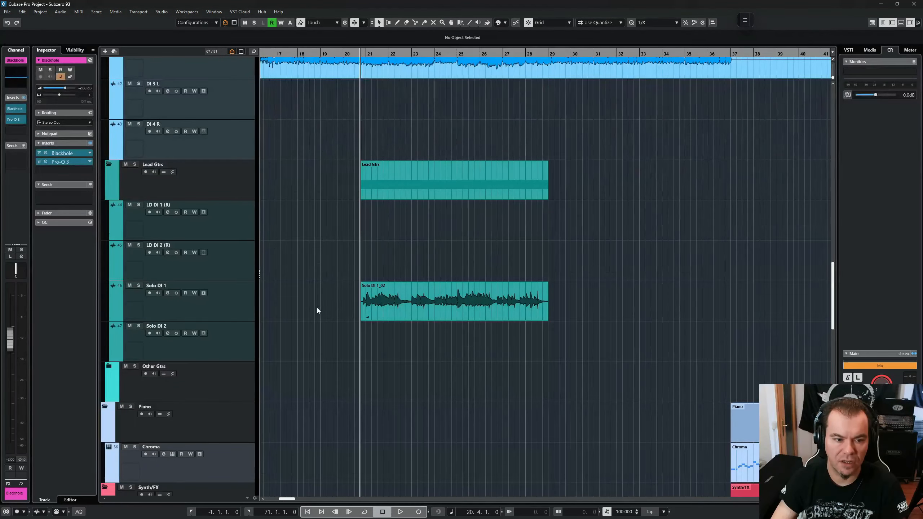
click(238, 307)
key(s)
key(space)
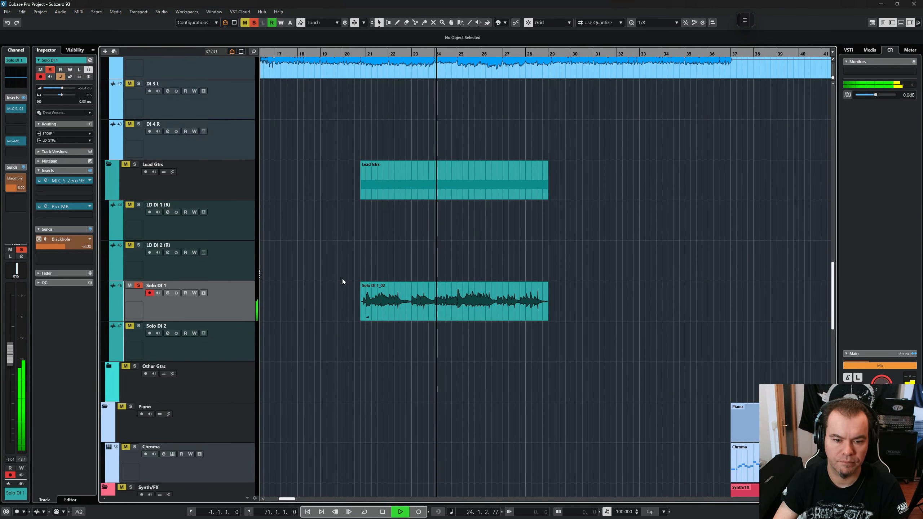
key(space)
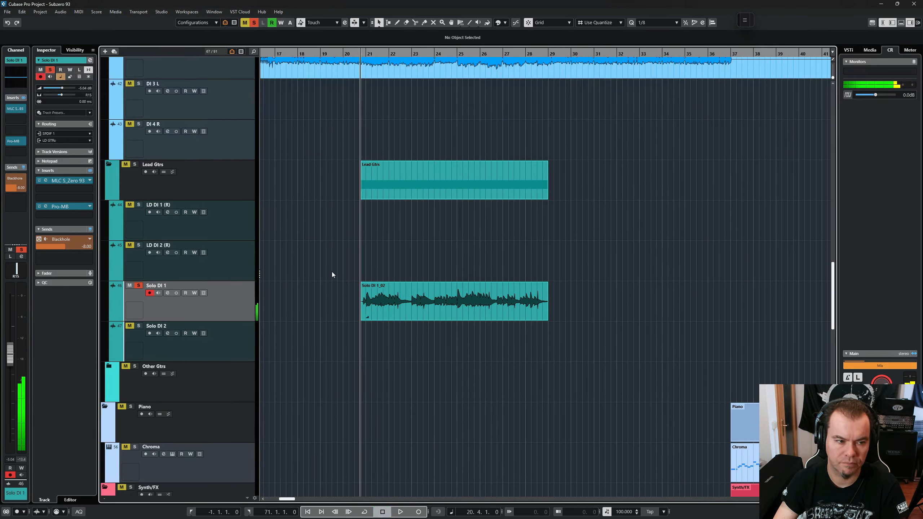
Open the Pro-MB insert on Solo DI 1 to examine its low-band compression and play the track
click(46, 206)
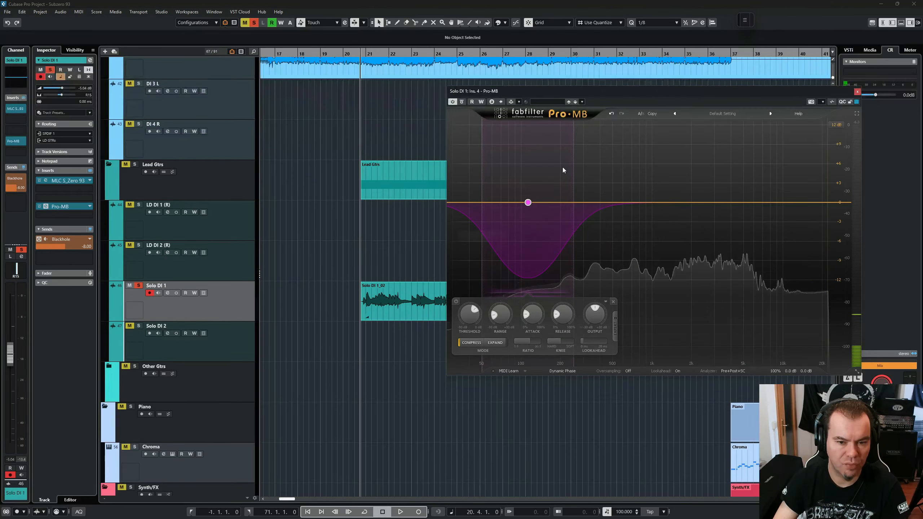
drag(660, 92, 458, 81)
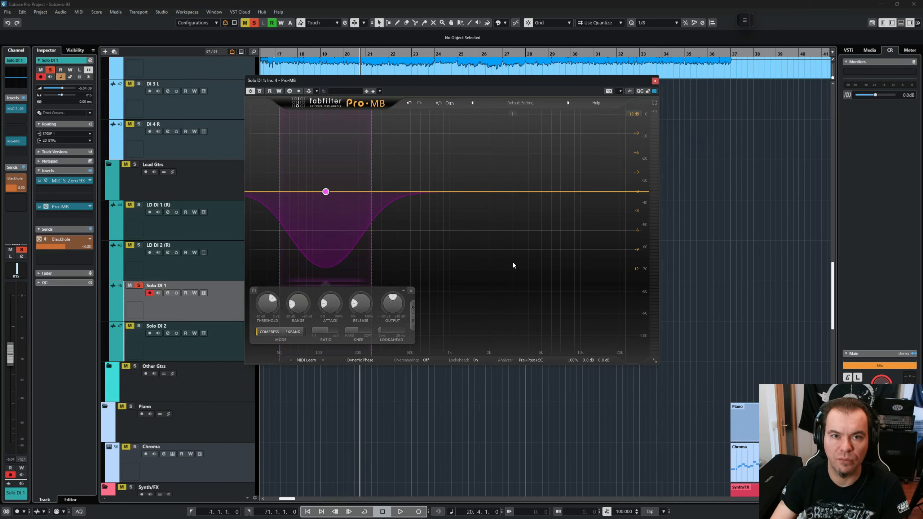
key(space)
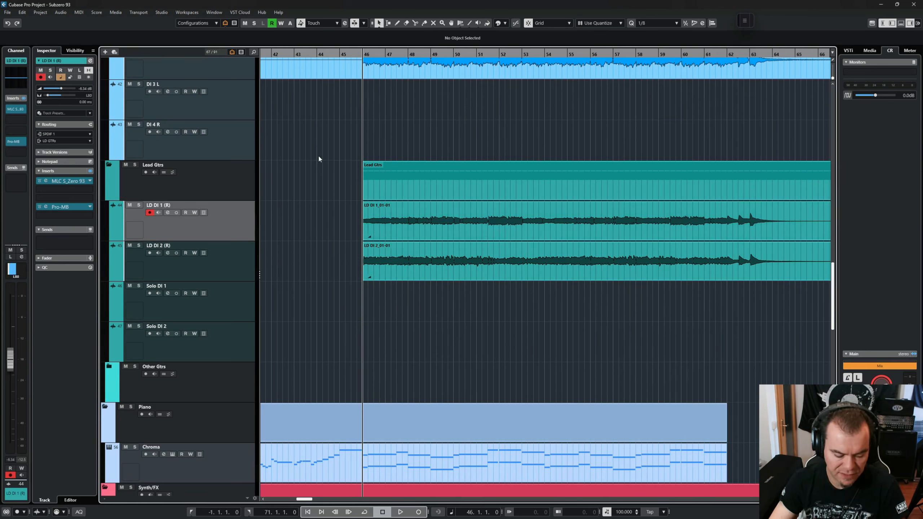
Solo the LD DI 1 and LD DI 2 tracks together and play them from bar 46
key(shift+Down)
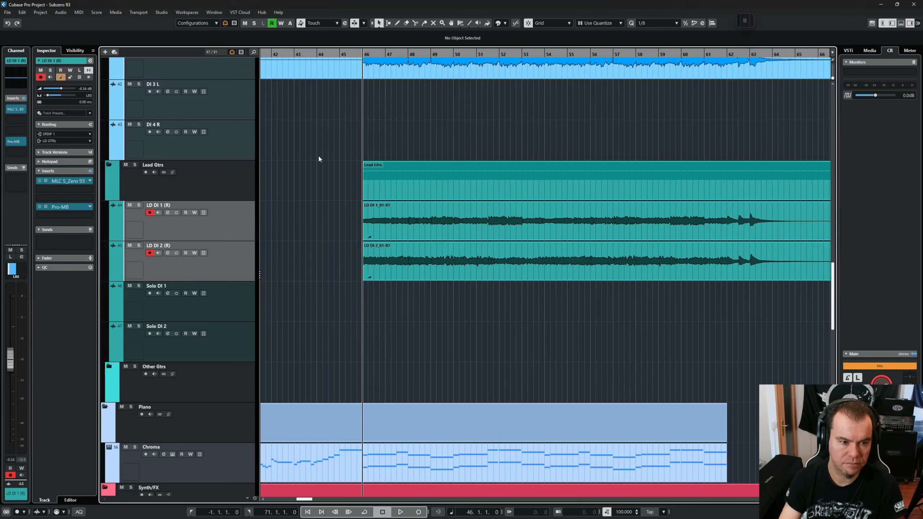
key(s)
key(space)
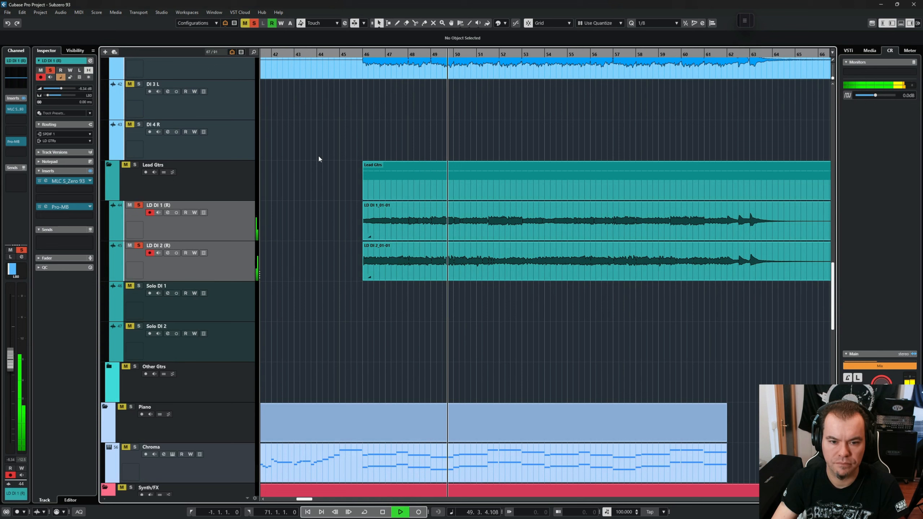
Unsolo the two lead DI tracks and audition them within the full mix, stopping playback at the end
key(s)
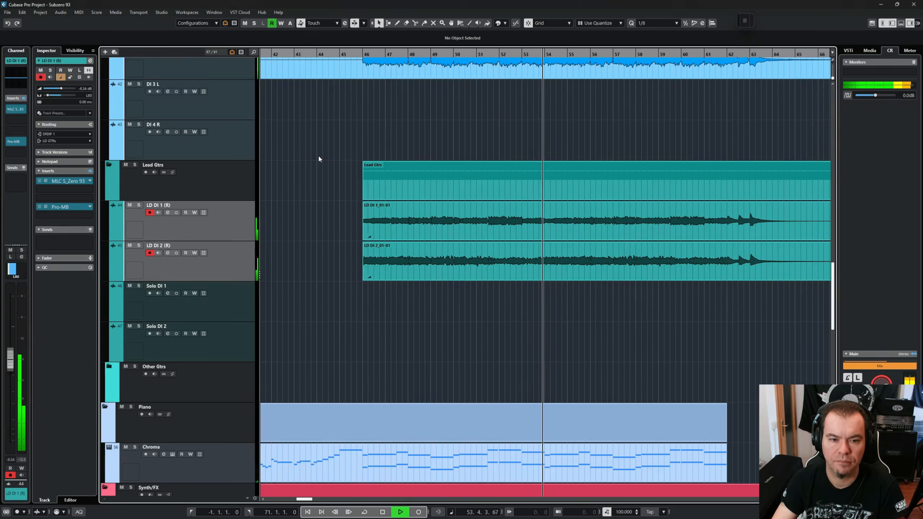
key(space)
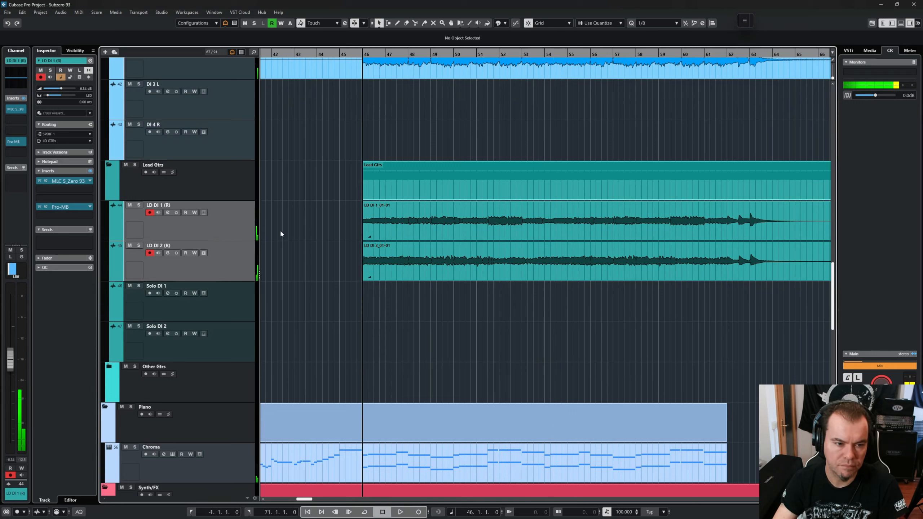
Examine the amp, pedal, cab, EQ and delay/reverb sections of the MLC S_Zero 93 insert on LD DI 1, closing the plug-in
click(251, 222)
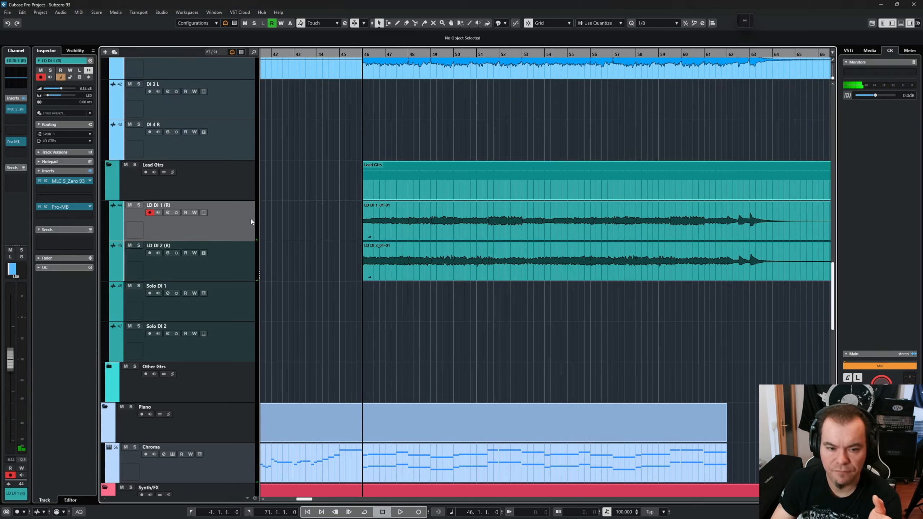
click(47, 184)
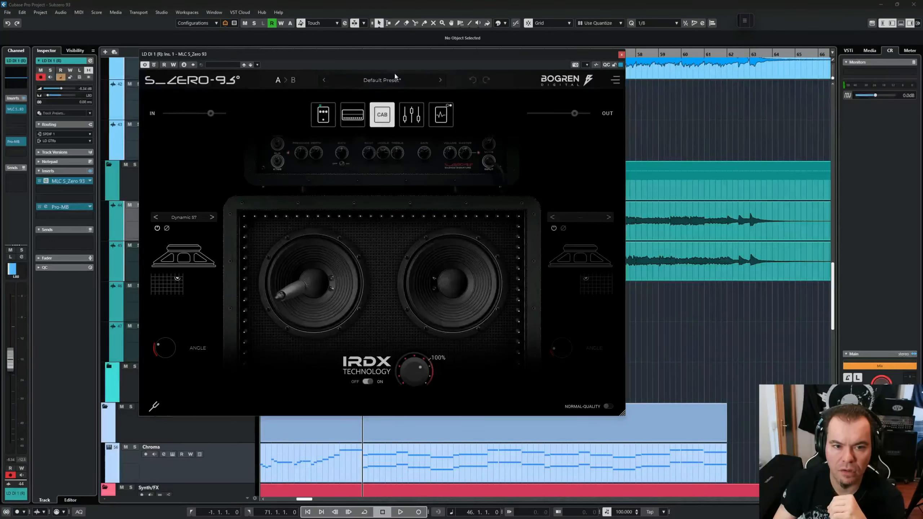
click(354, 119)
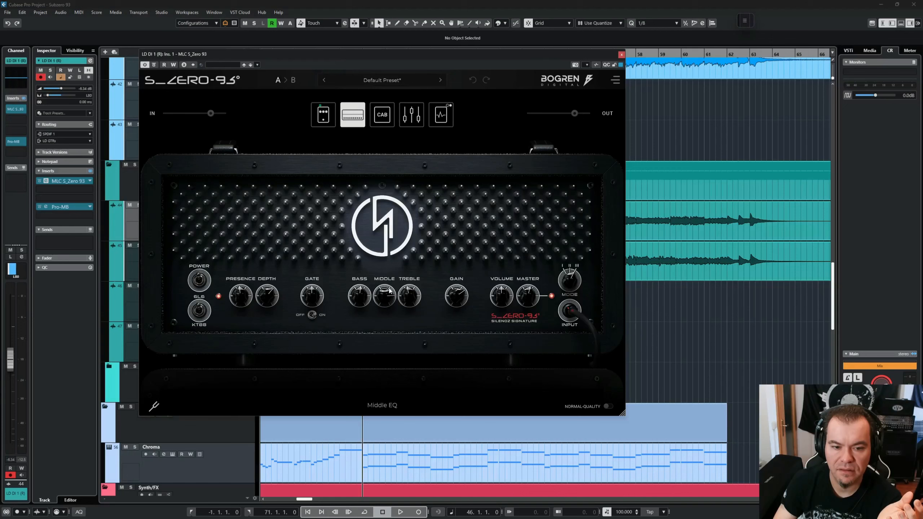
click(324, 117)
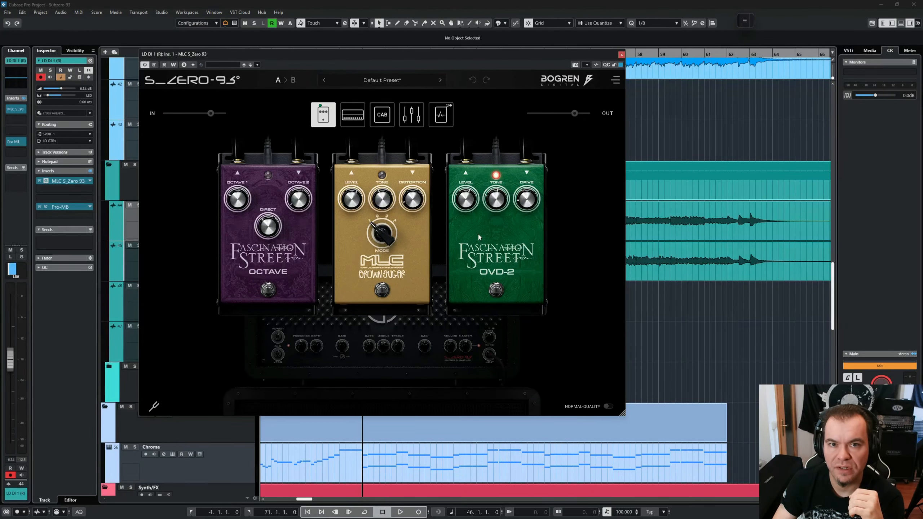
click(388, 119)
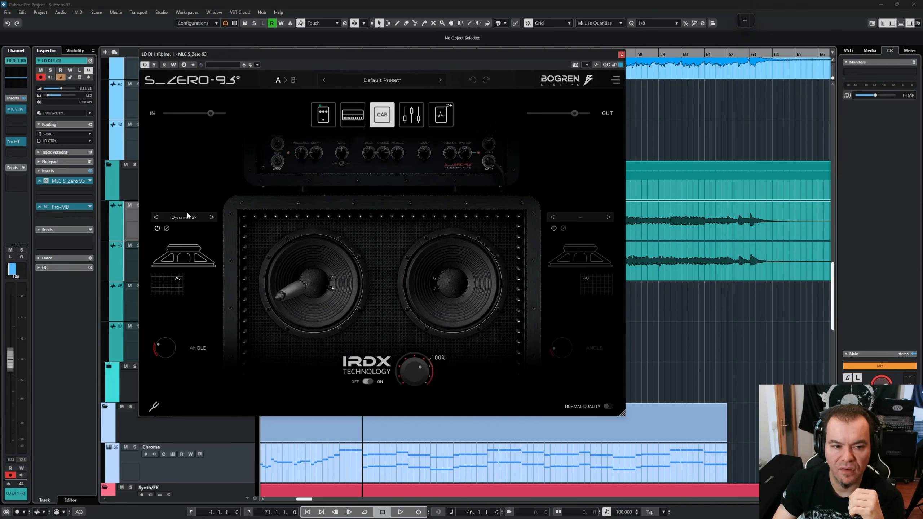
click(411, 115)
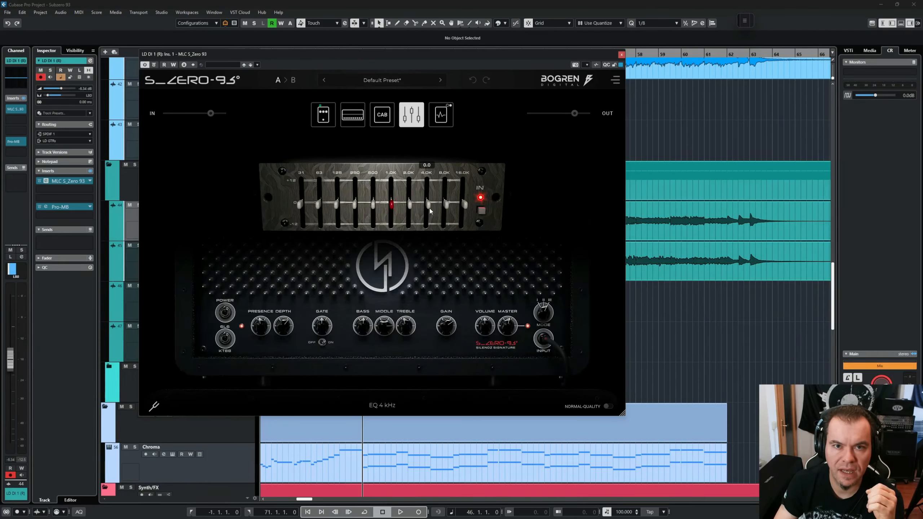
click(451, 121)
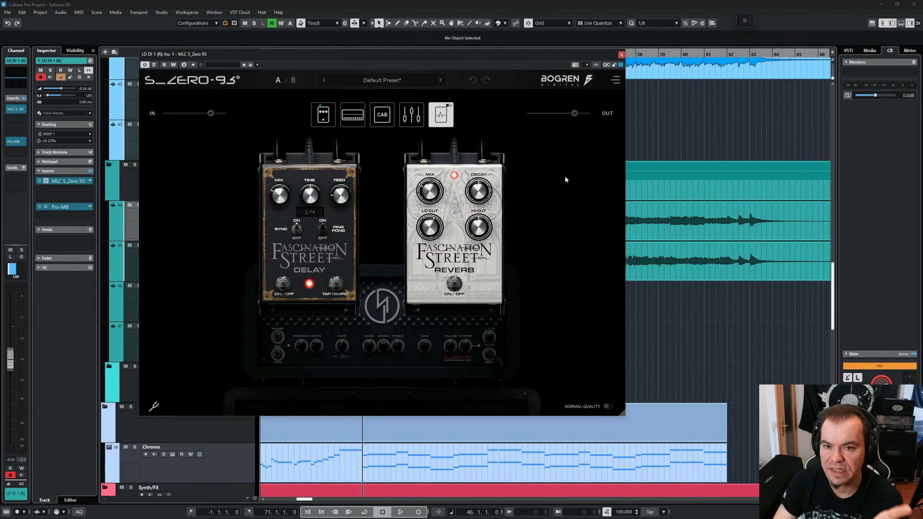
click(621, 54)
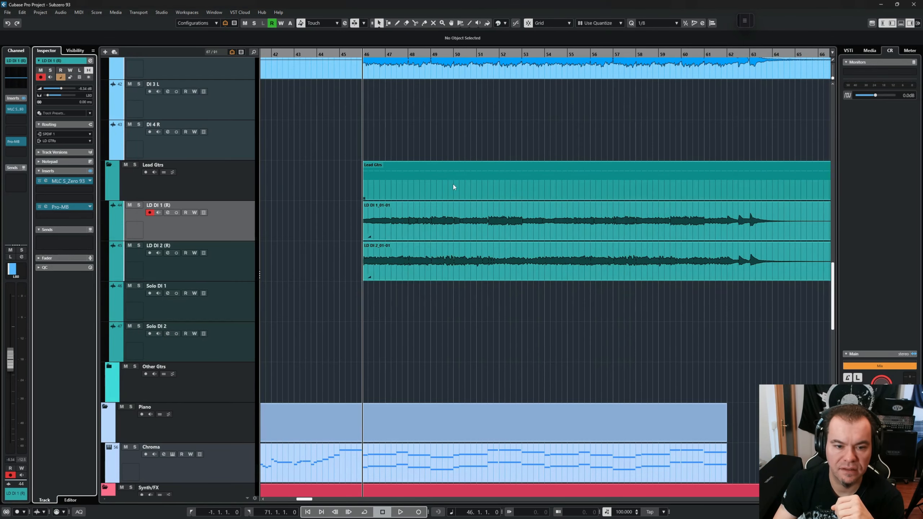
Examine the amp, cab and pedal sections of the MLC S_Zero 93 and the Pro-MB insert on LD DI 2, closing both plug-ins
click(251, 254)
click(47, 181)
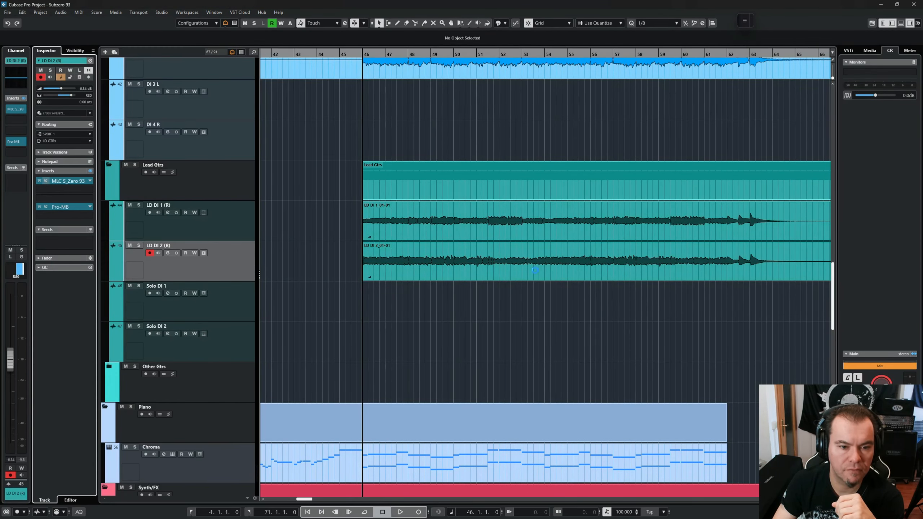
click(437, 144)
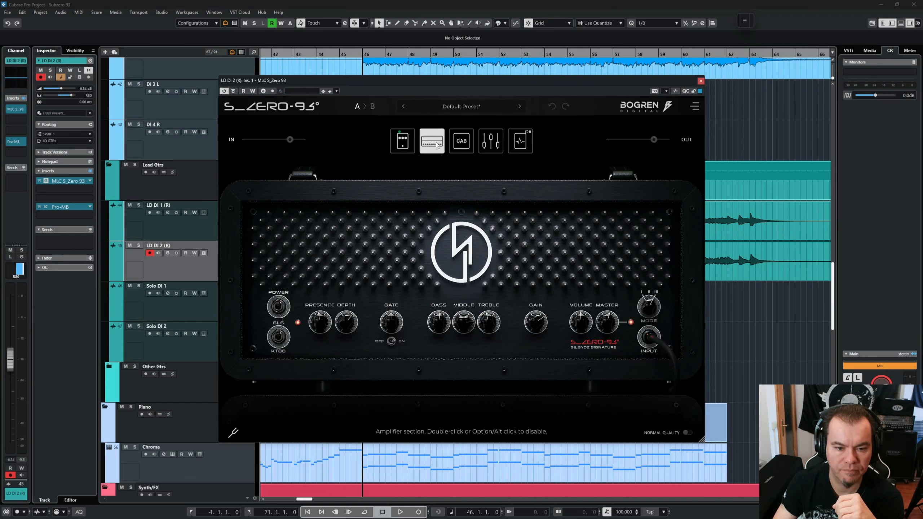
click(462, 141)
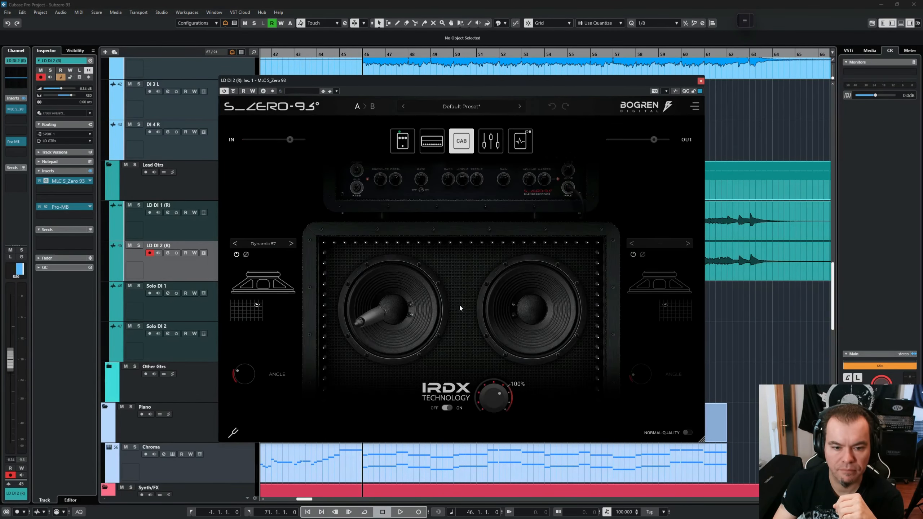
click(402, 141)
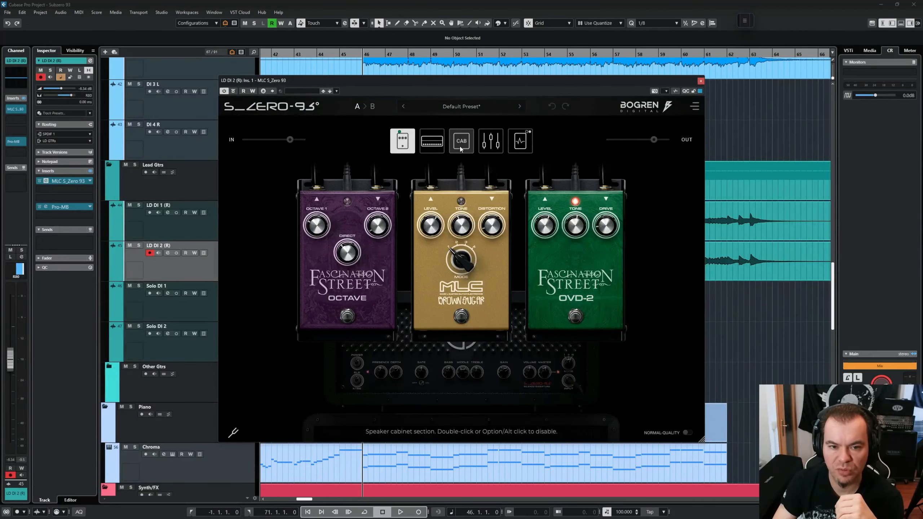
click(432, 142)
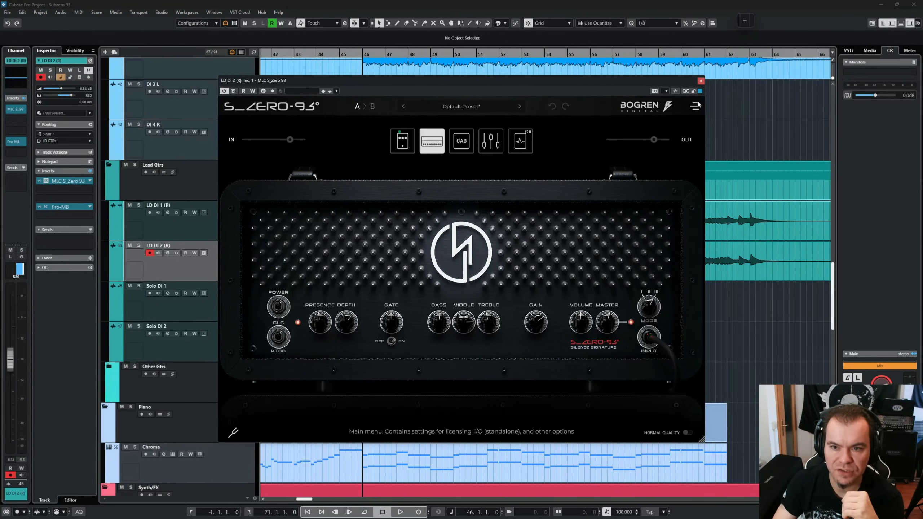
click(701, 80)
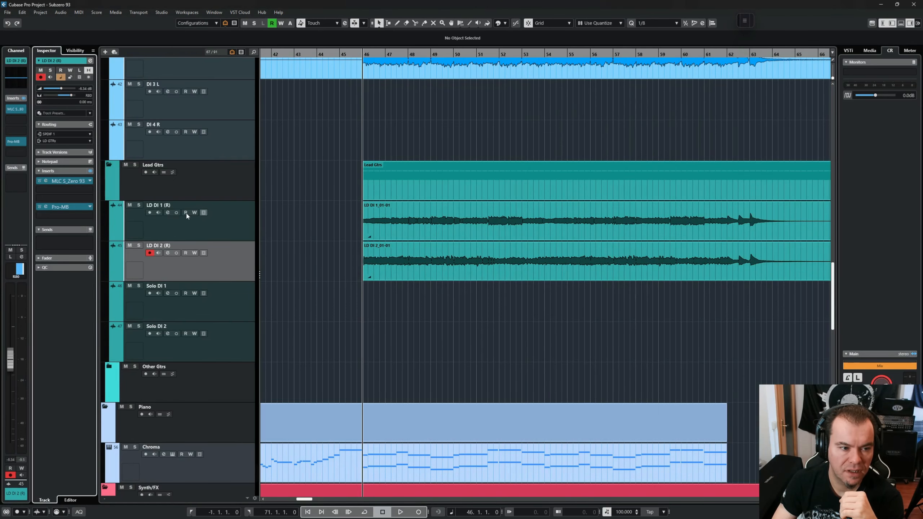
click(48, 208)
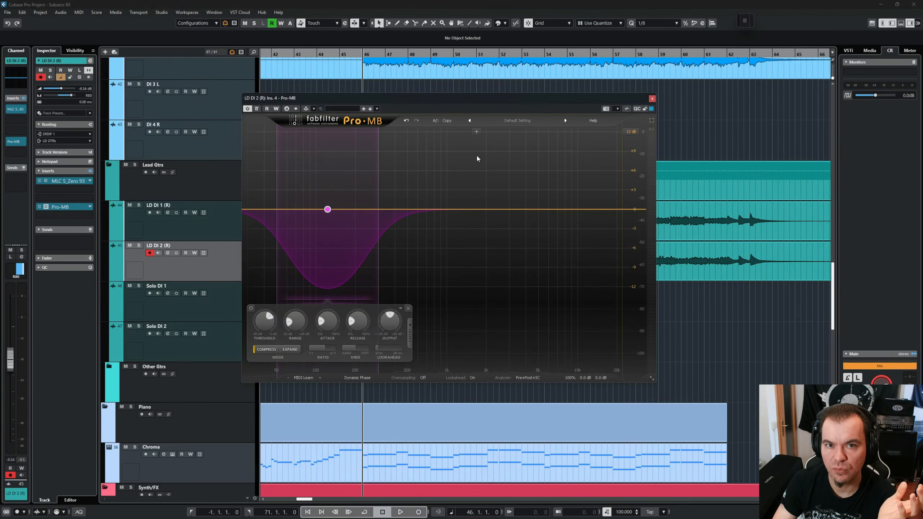
click(652, 98)
Solo the LD GTRs group in the MixConsole and compare its first Pro-Q 3 insert bypassed and active while playing from bar 46
key(F3)
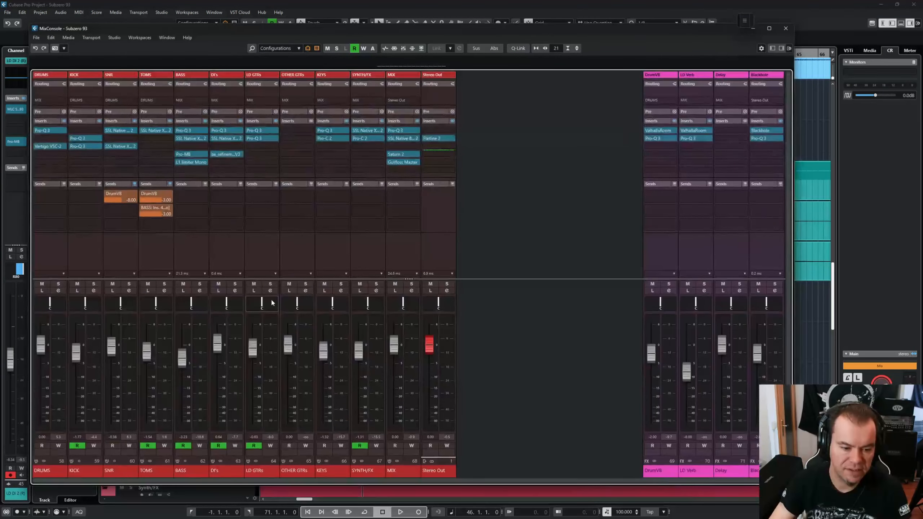
click(274, 256)
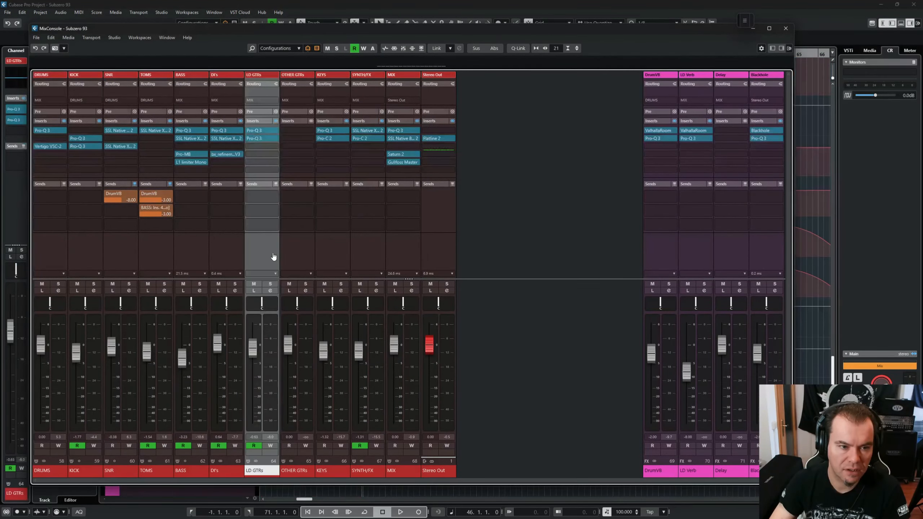
click(257, 130)
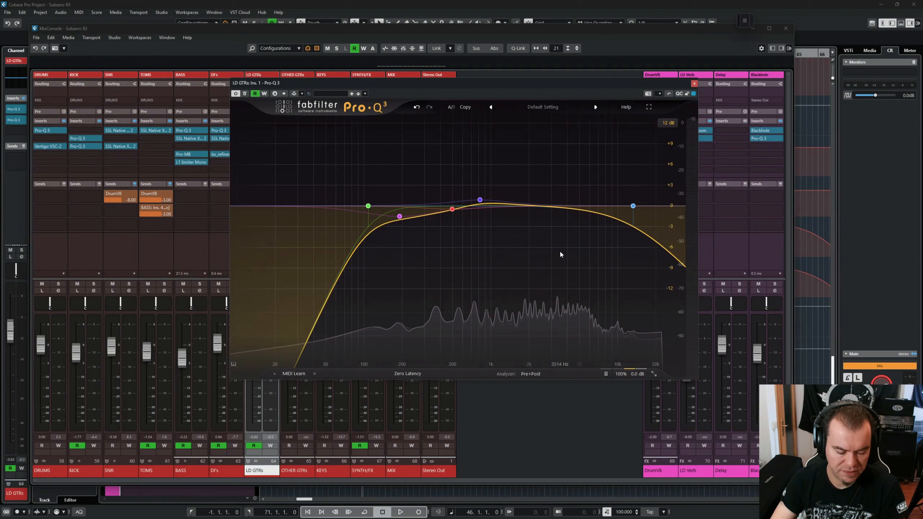
key(s)
key(space)
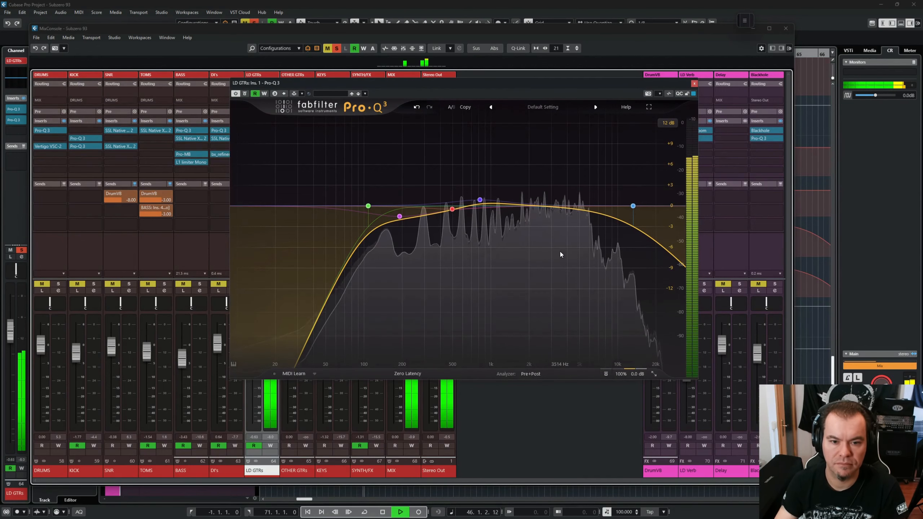
click(606, 374)
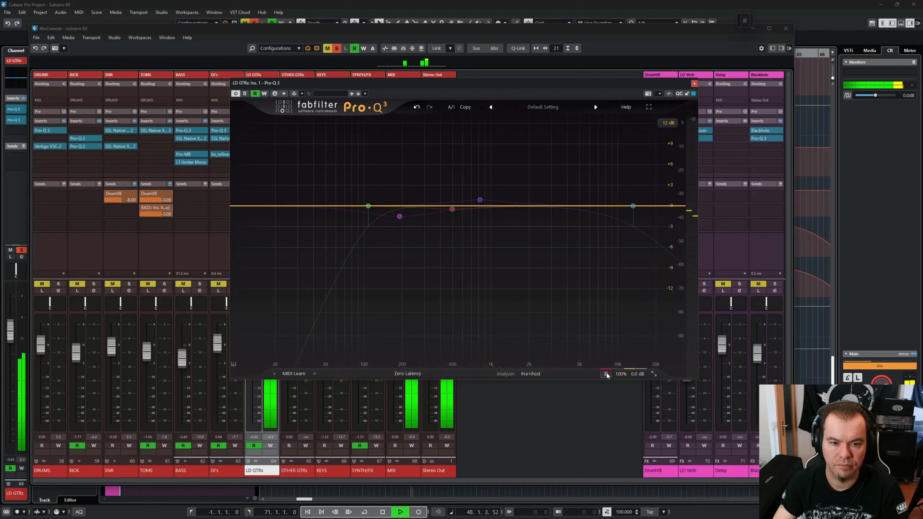
click(606, 374)
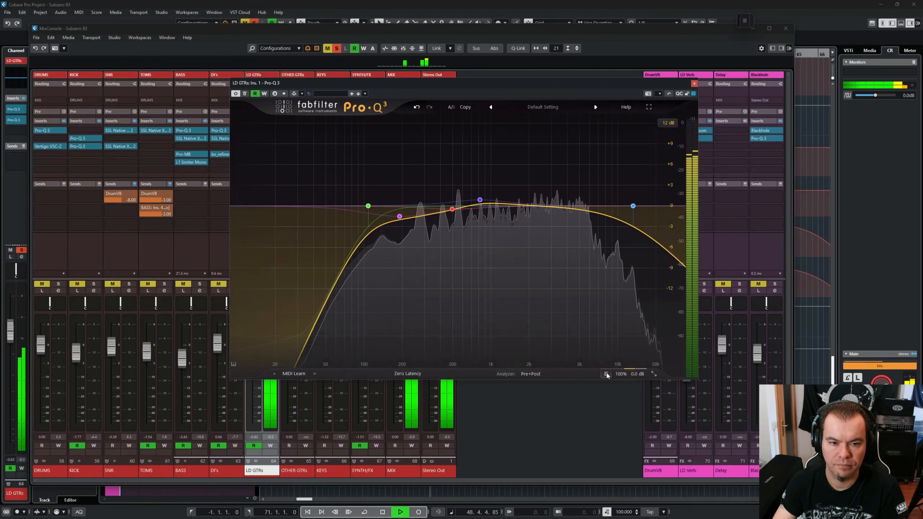
key(space)
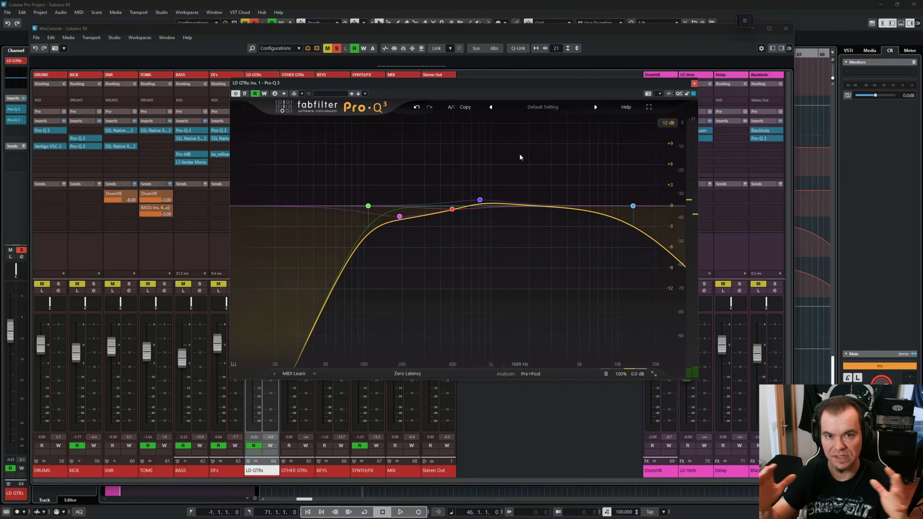
Close the first Pro-Q 3 on LD GTRs and examine the wide boost band in its second Pro-Q 3 insert
key(ctrl+w)
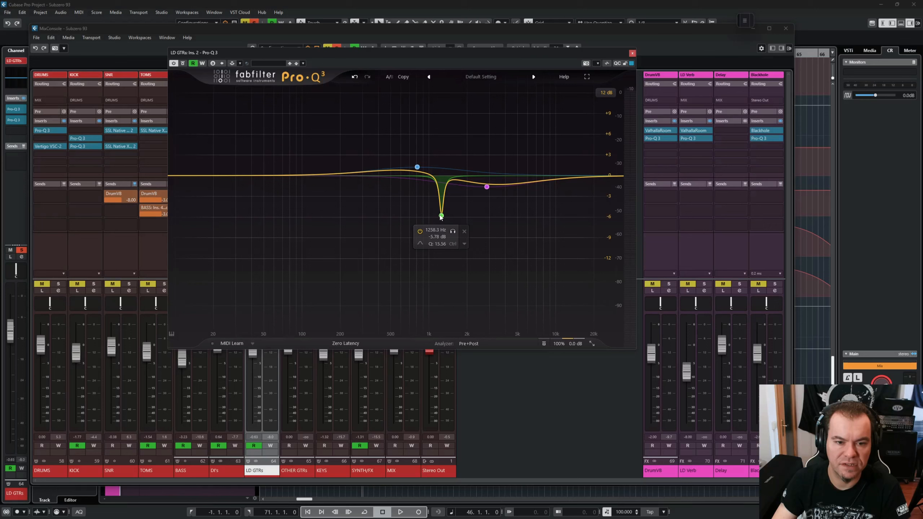
click(417, 167)
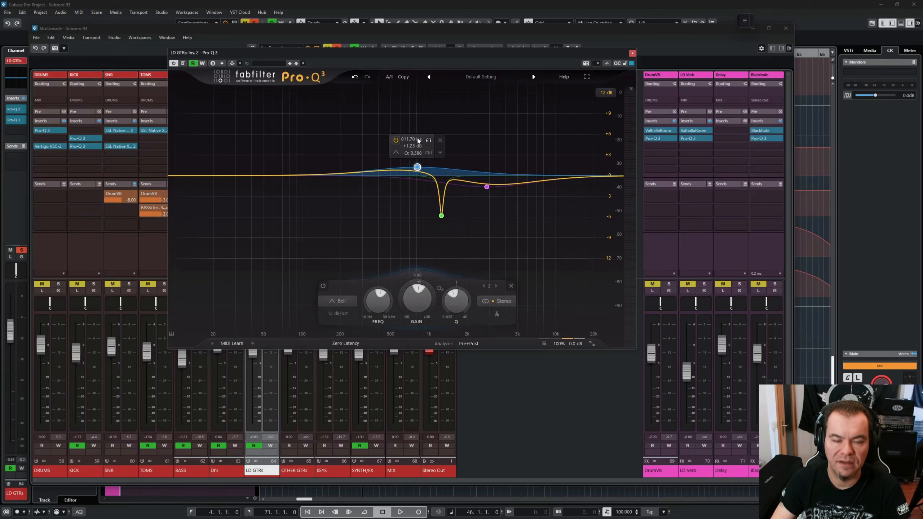
Play the soloed LD GTRs group and compare its Pro-Q 3 curve and the narrow 1258 Hz cut bypassed and active
key(space)
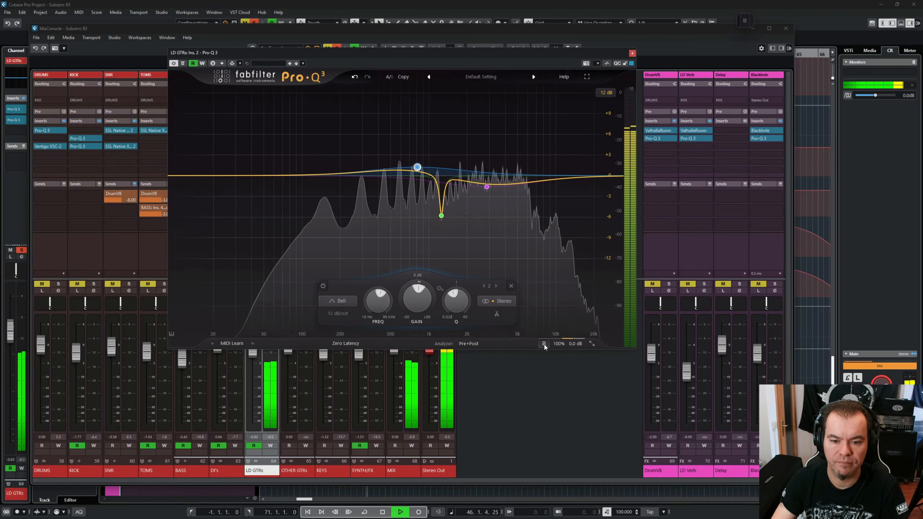
click(544, 345)
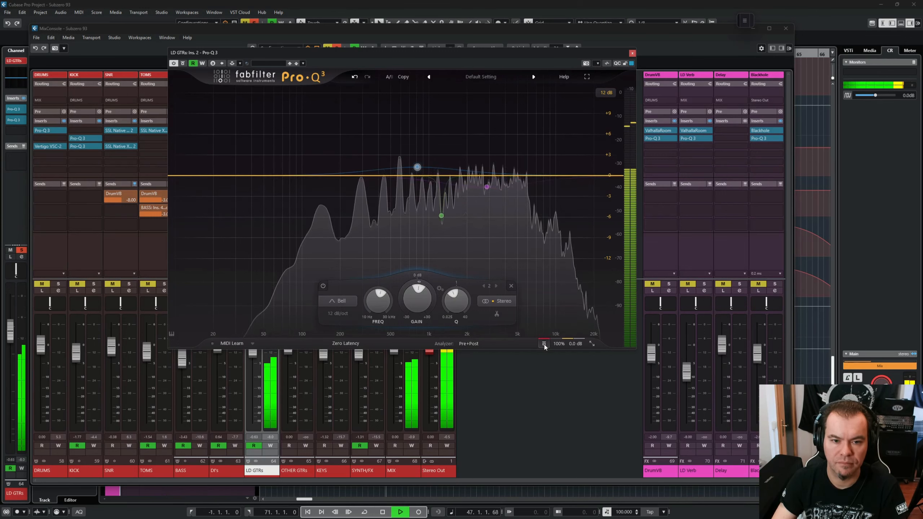
click(544, 345)
mouse_move(441, 216)
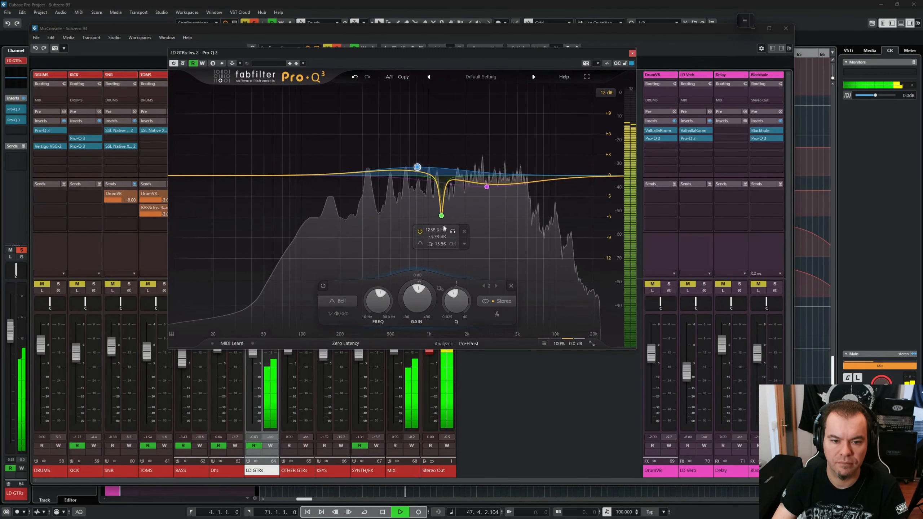
click(420, 231)
click(420, 231)
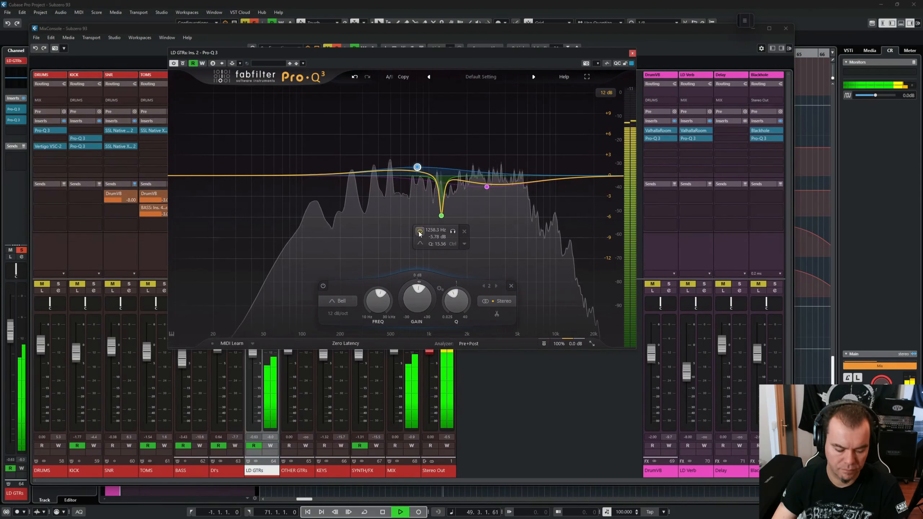
Unsolo the LD GTRs group and compare its Pro-Q 3 bypassed and active within the full mix
key(s)
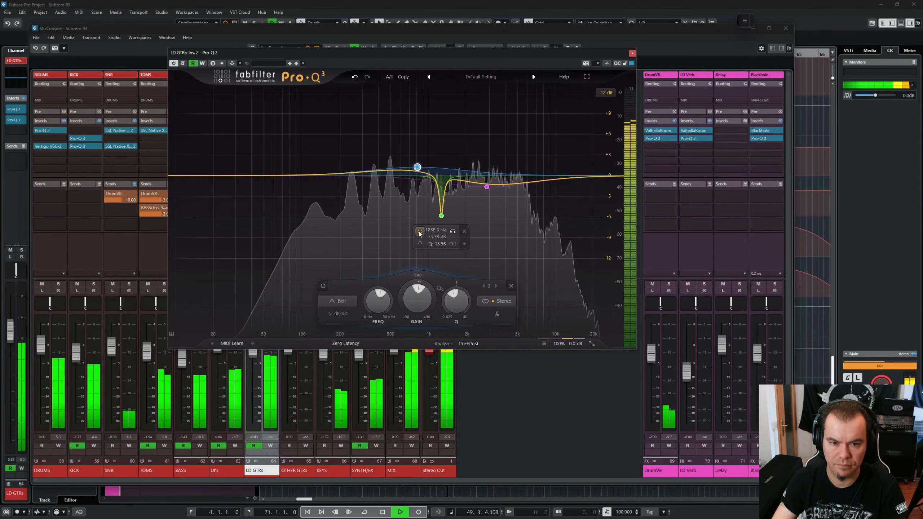
click(545, 344)
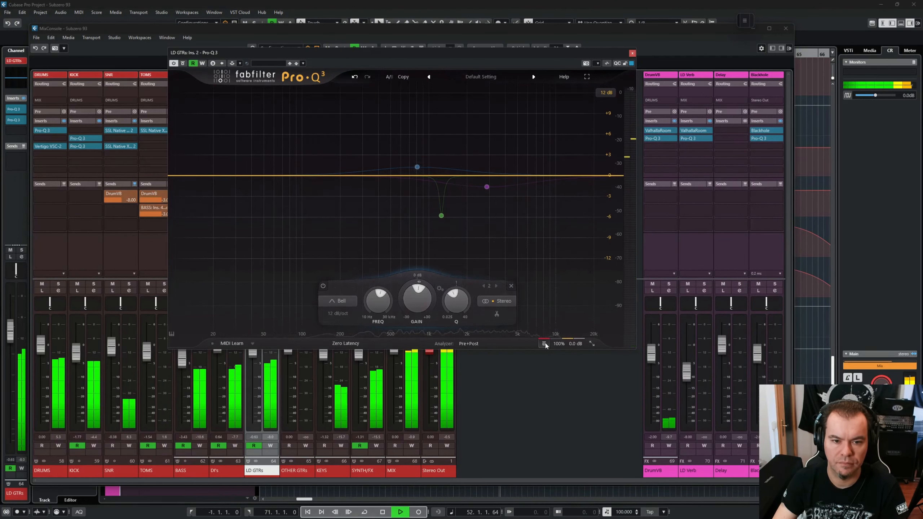
click(544, 344)
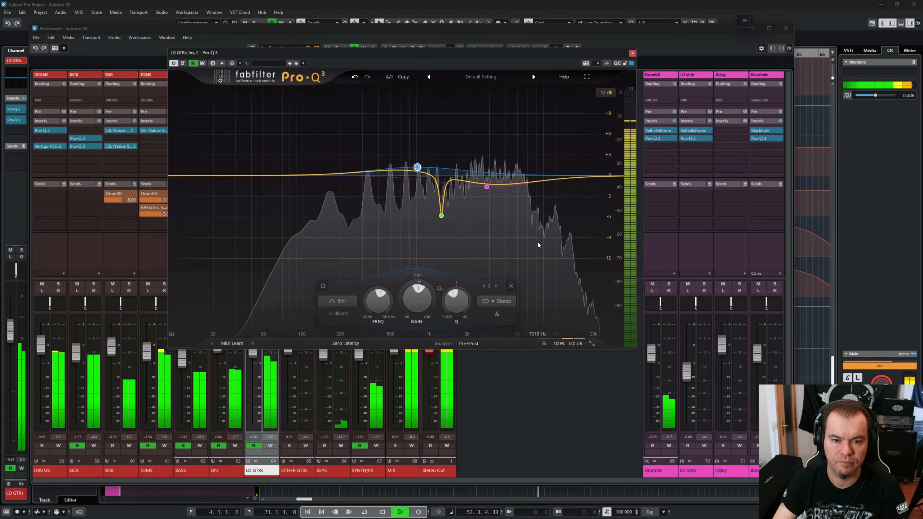
key(space)
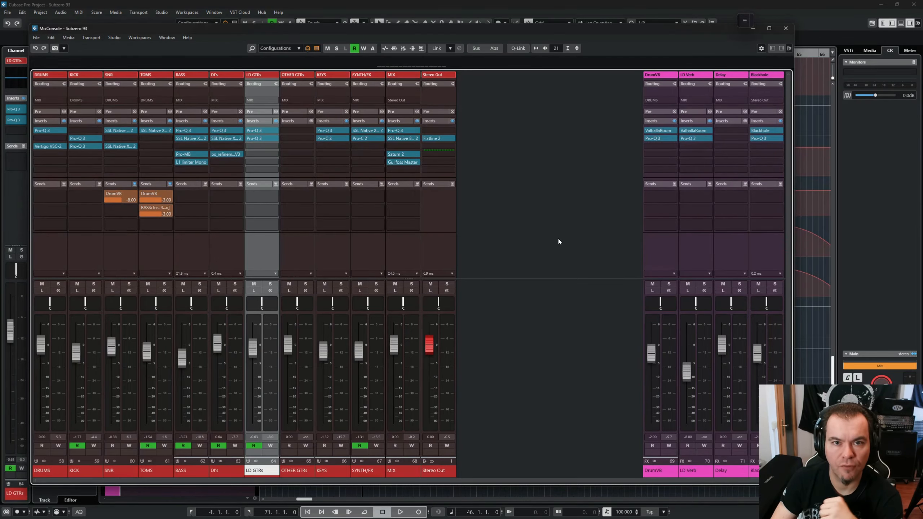
Select the drum Master track in the project window and review the drum channels' inserts in the mixer
key(F3)
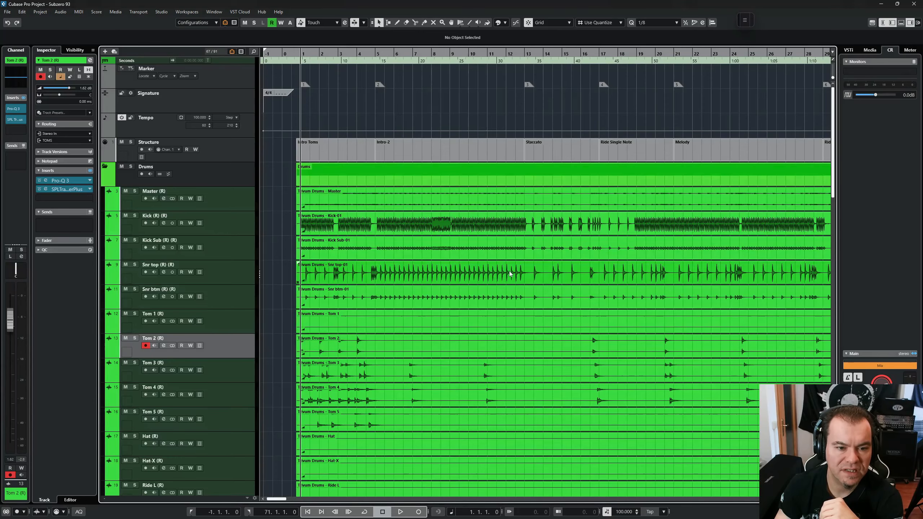
click(252, 203)
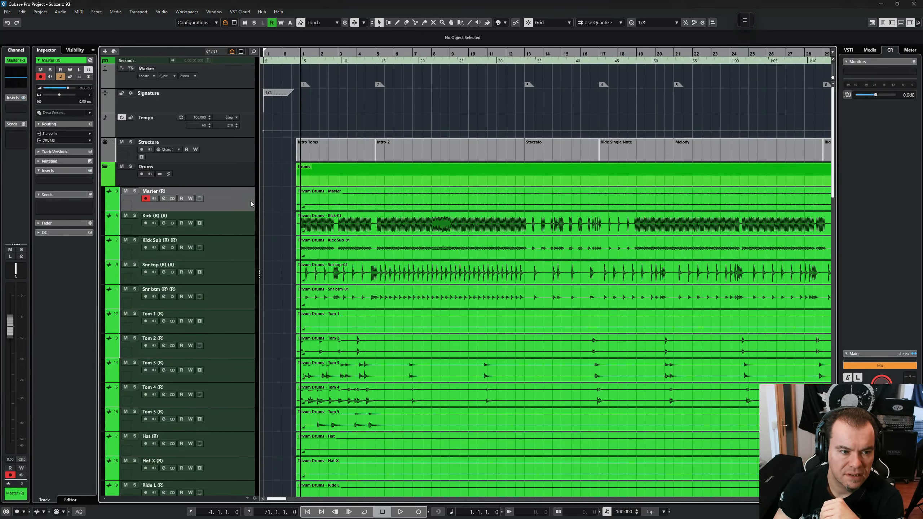
key(F3)
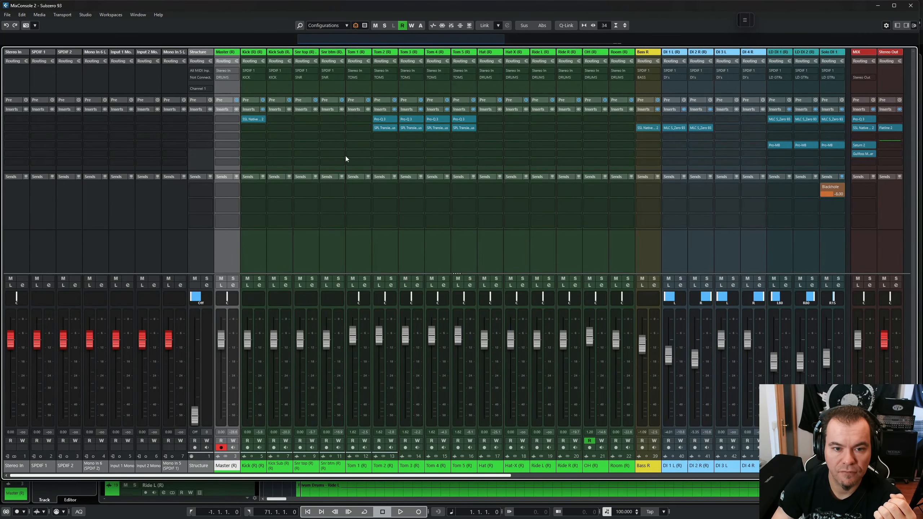
key(F3)
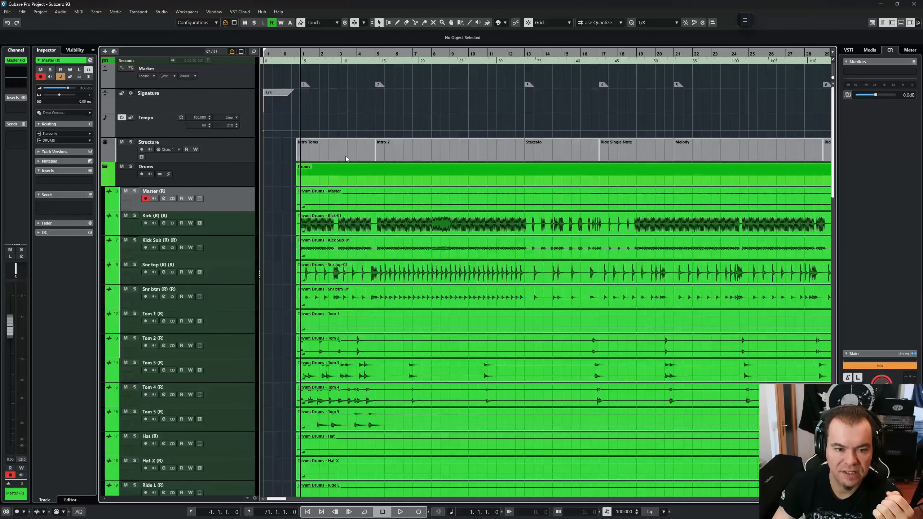
Play from the Staccato section with the Drums folder soloed and the view following the playback cursor
click(567, 150)
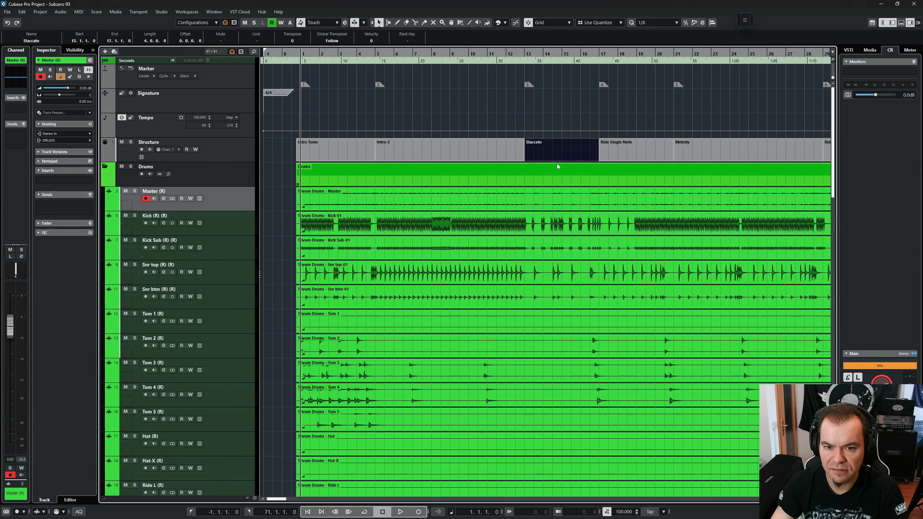
key(alt+space)
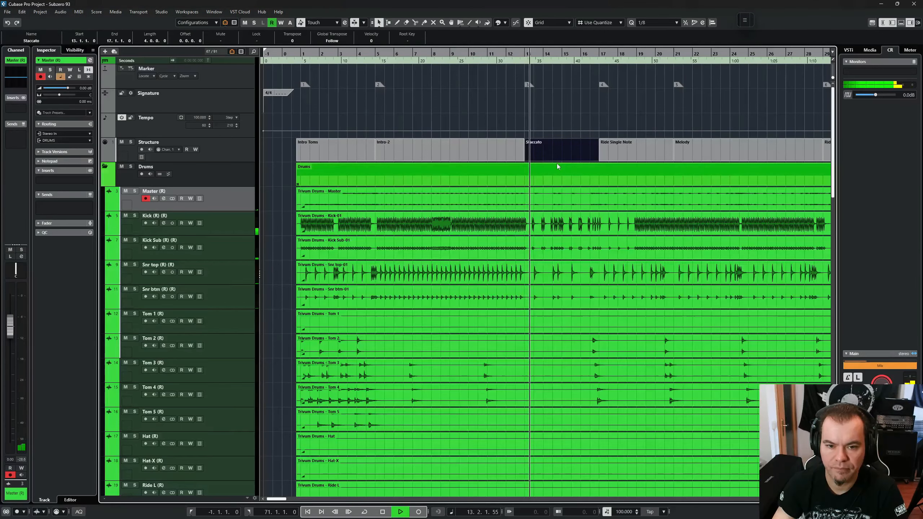
click(221, 176)
key(s)
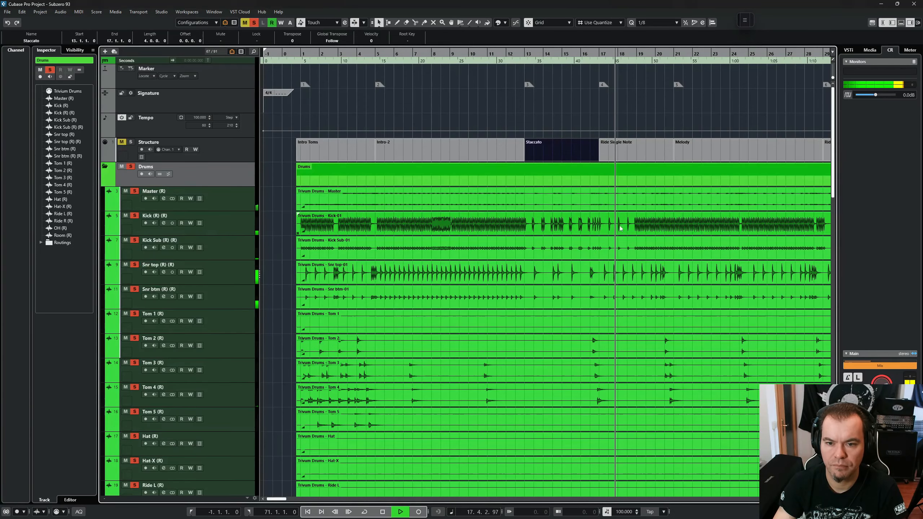
key(f)
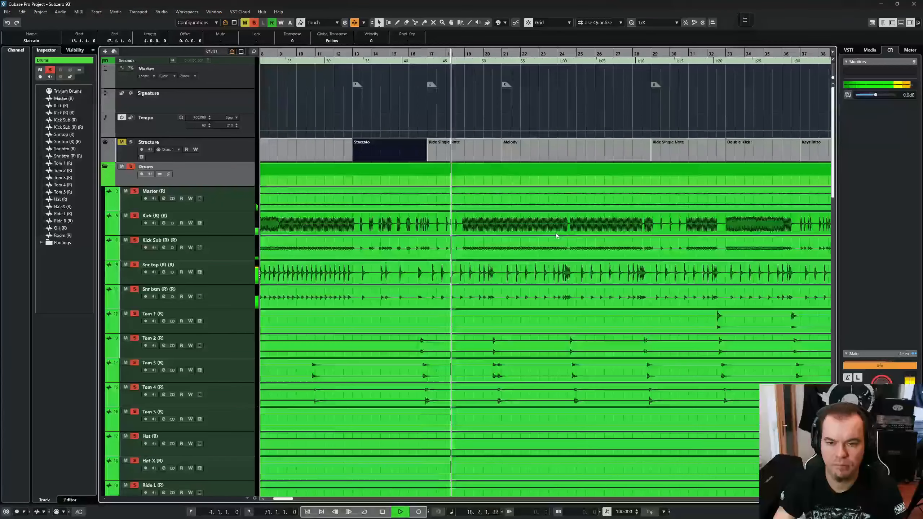
Audition the Double-Kick ! section and move playback back to the start of the Staccato section, stopped
click(760, 147)
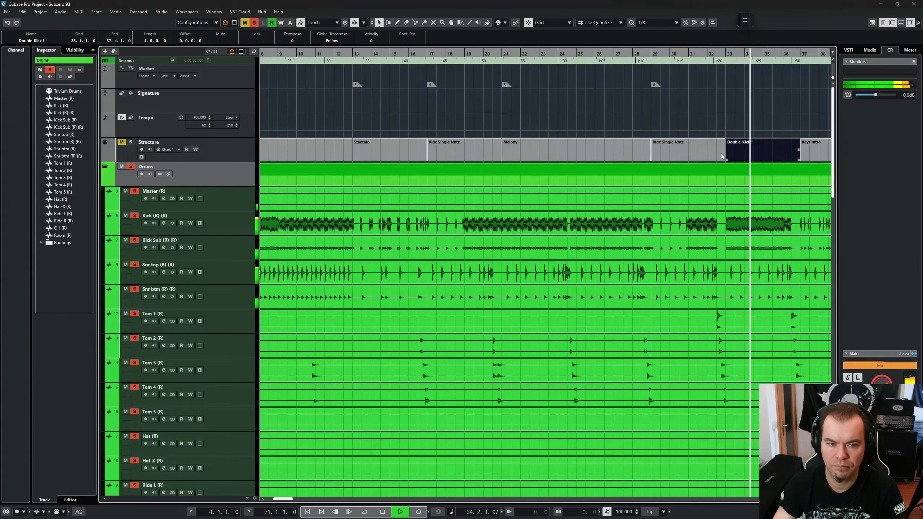
click(389, 153)
key(l)
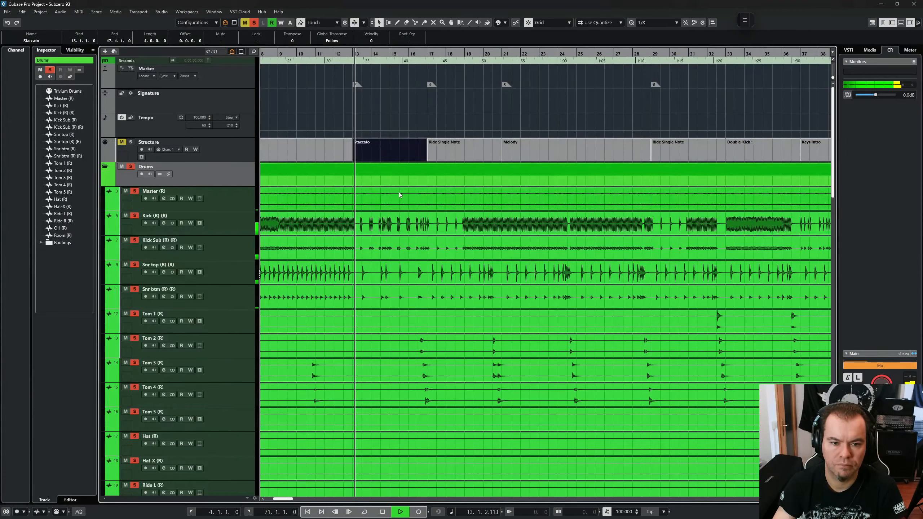
key(space)
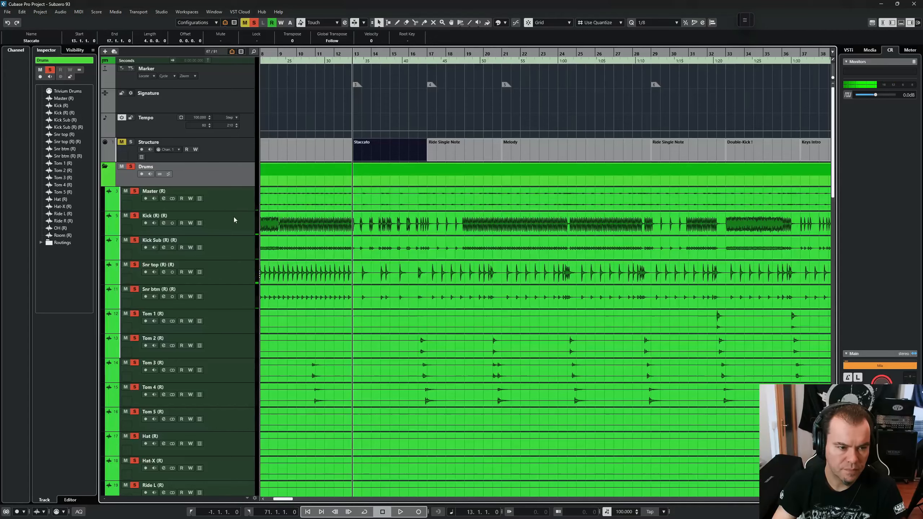
Open the SSL Native X-EQ 2 insert on the Kick track and show the settings of its low-shelf band
click(234, 216)
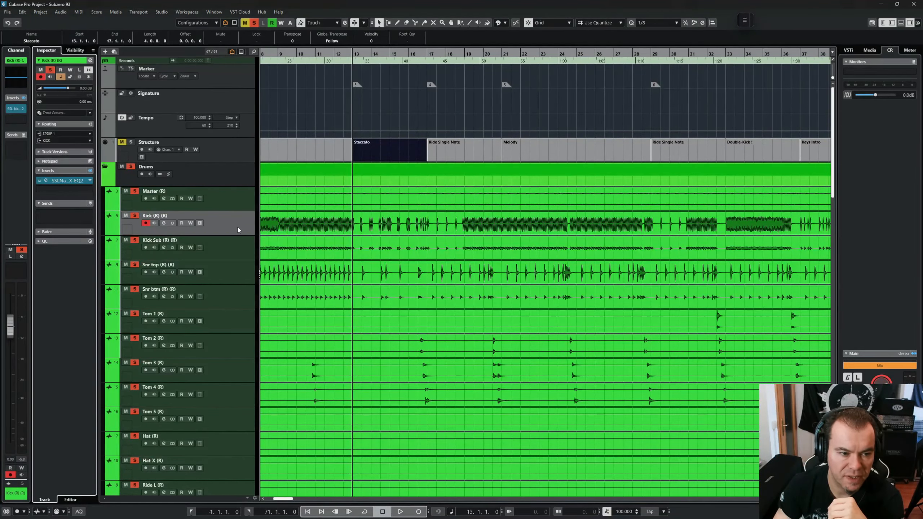
click(49, 182)
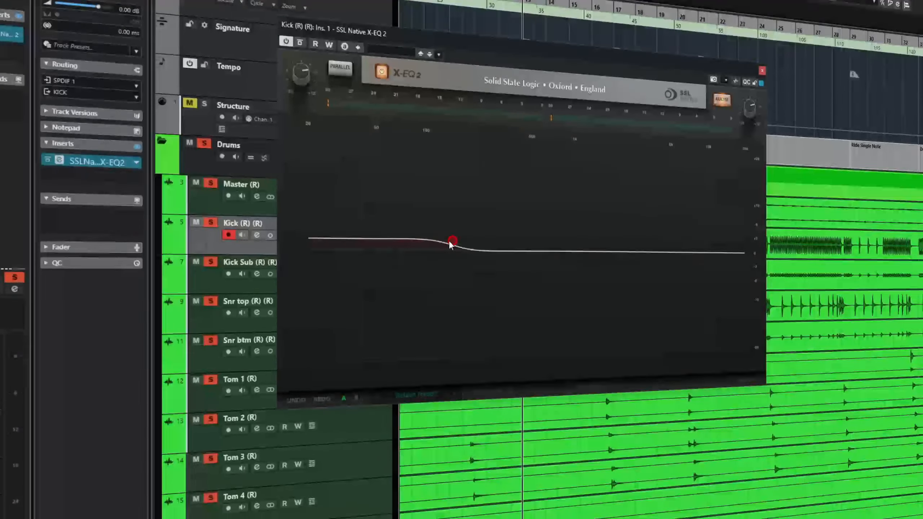
click(347, 229)
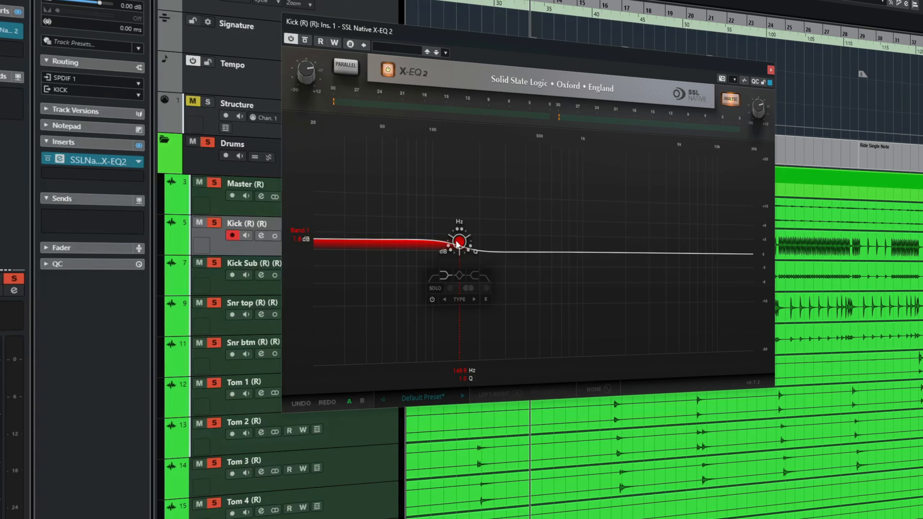
Play the soloed drums to compare the kick's X-EQ 2 low-shelf boost bypassed and active, and close the plug-in
key(space)
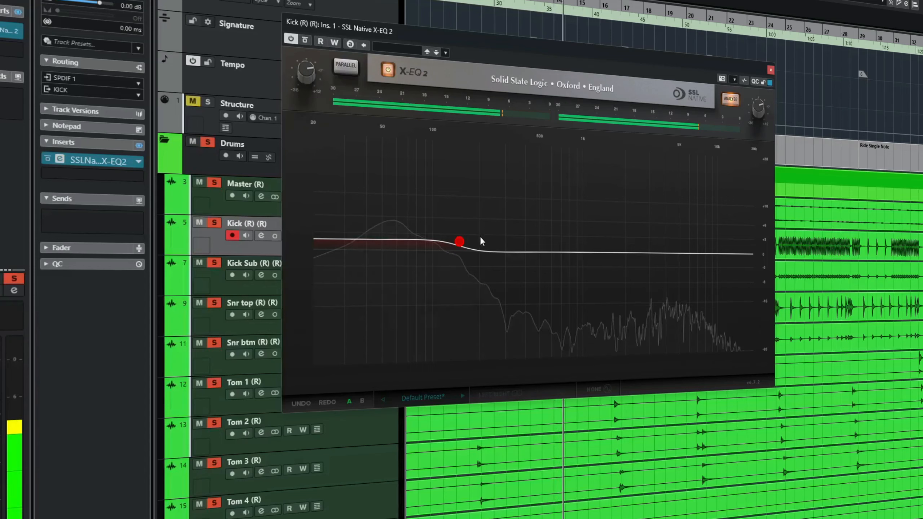
mouse_move(463, 246)
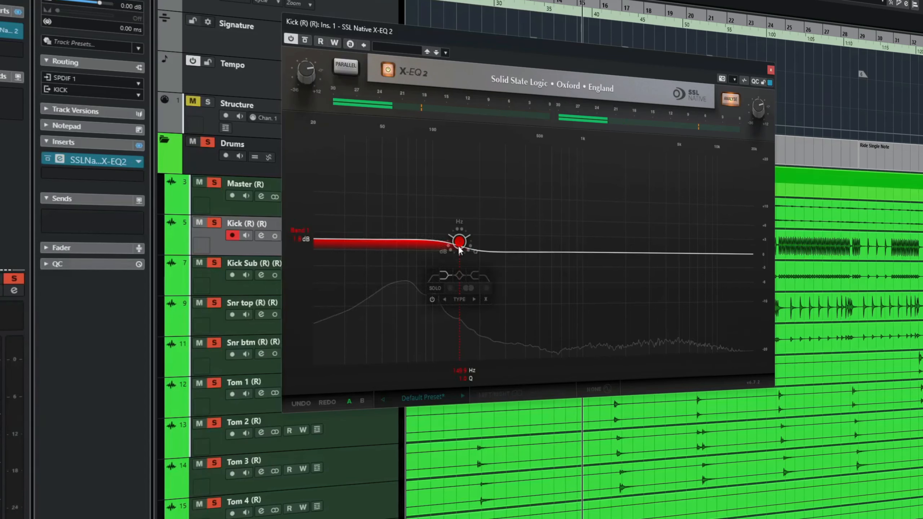
click(432, 299)
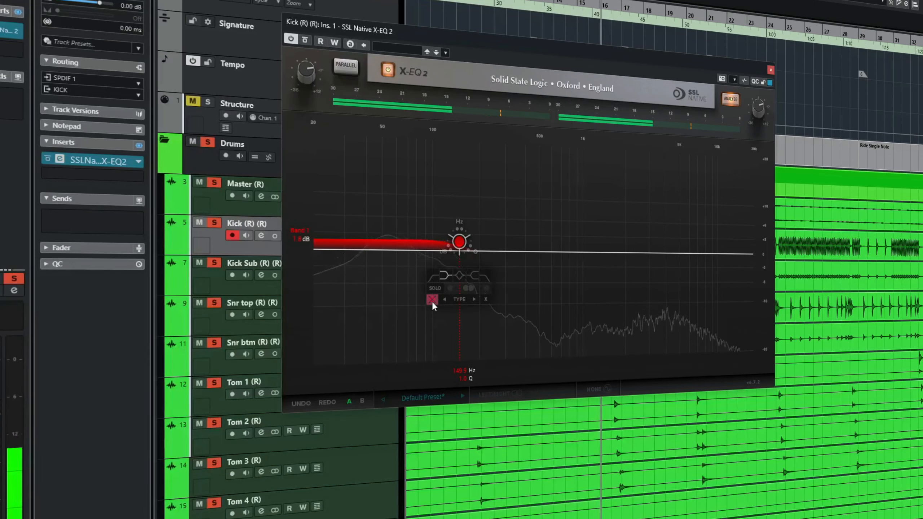
click(432, 300)
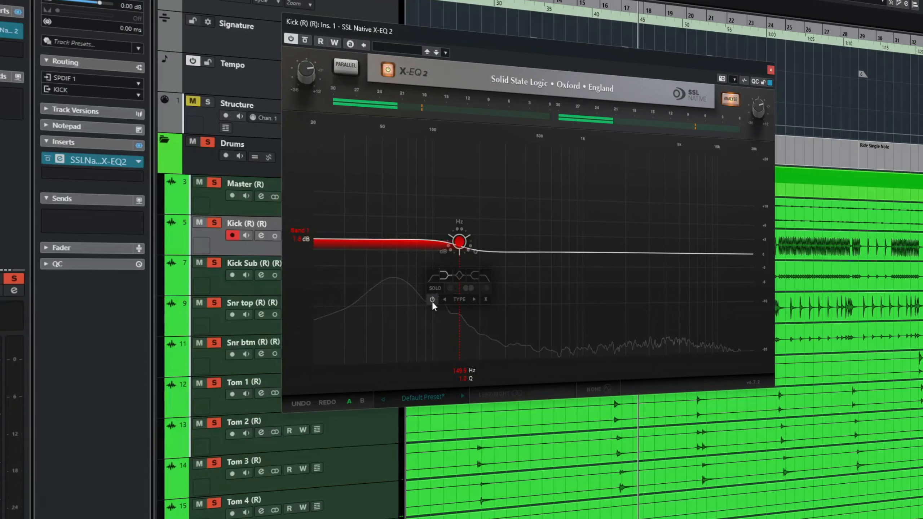
click(432, 300)
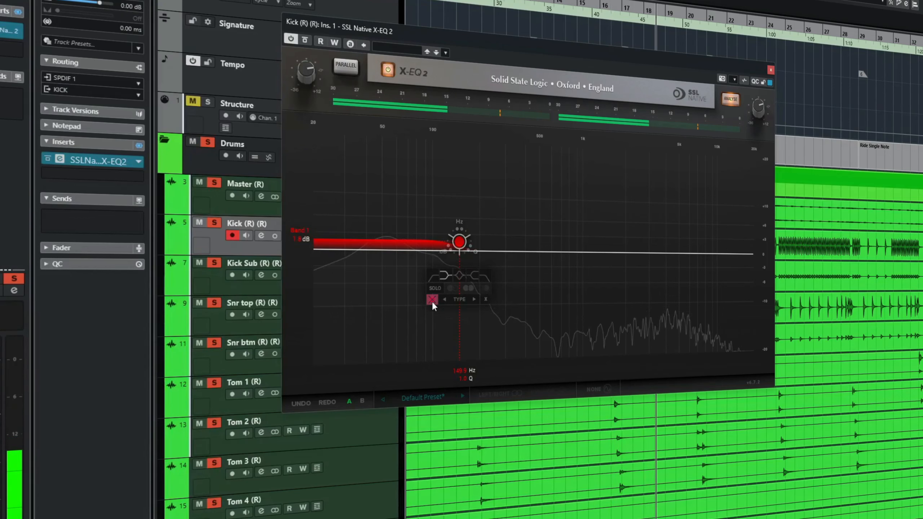
click(432, 299)
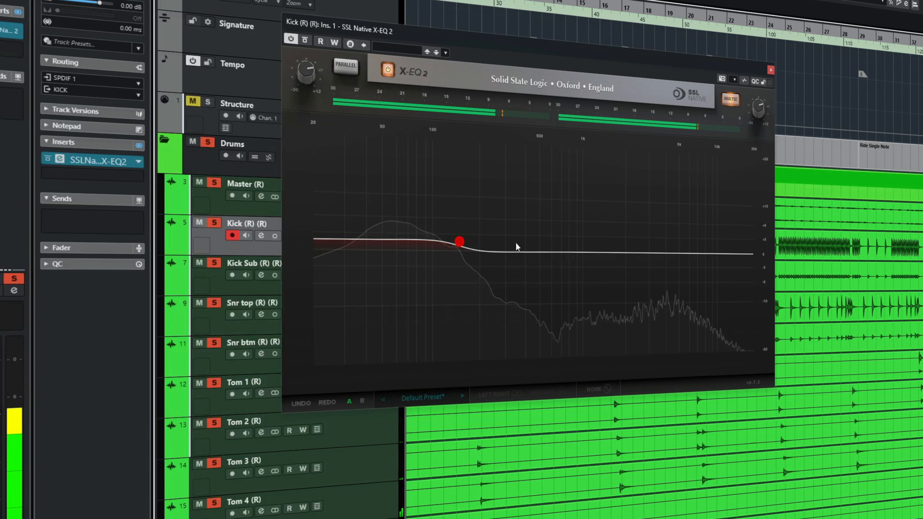
mouse_move(461, 243)
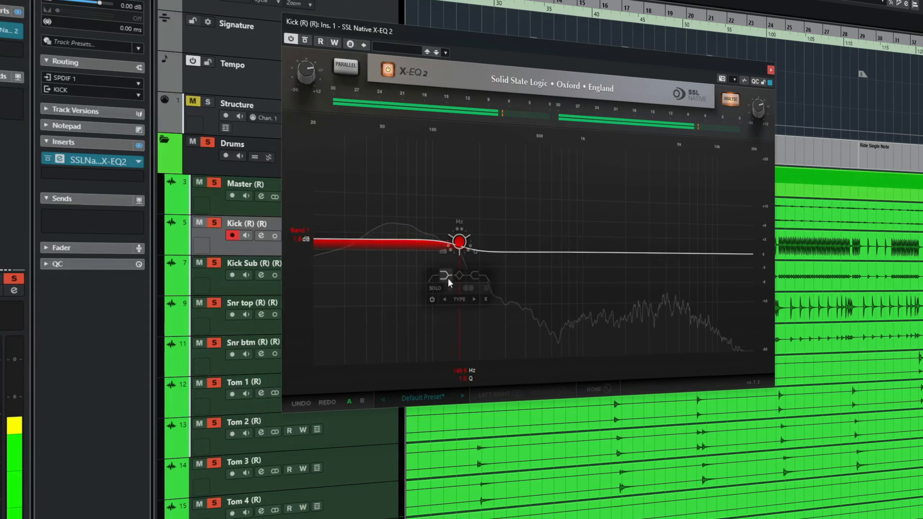
click(432, 299)
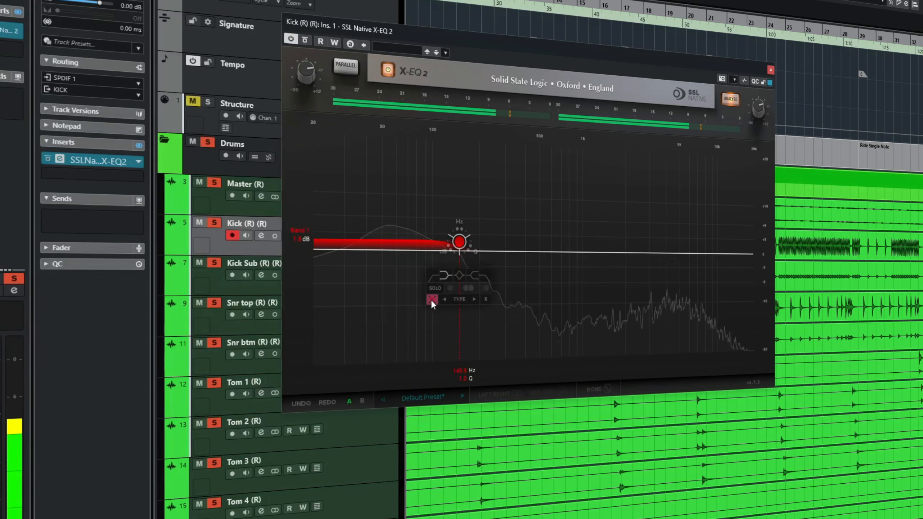
click(432, 300)
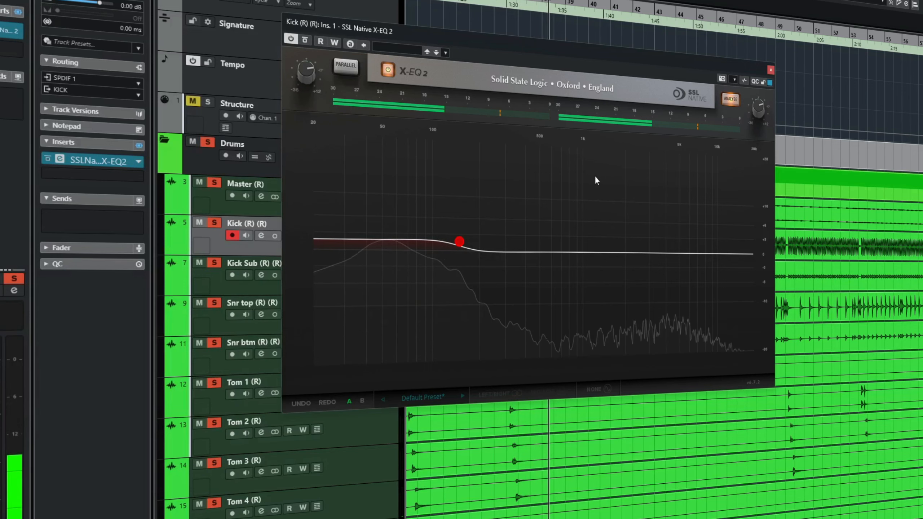
key(space)
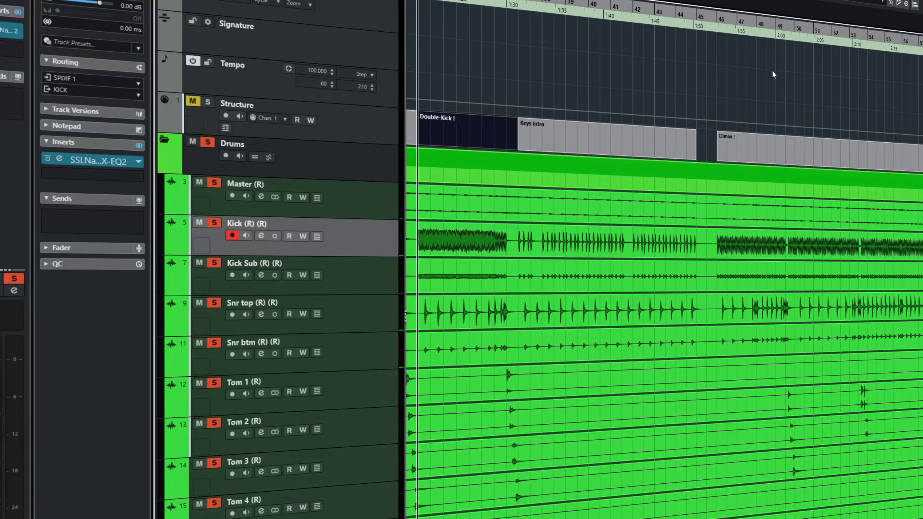
click(771, 70)
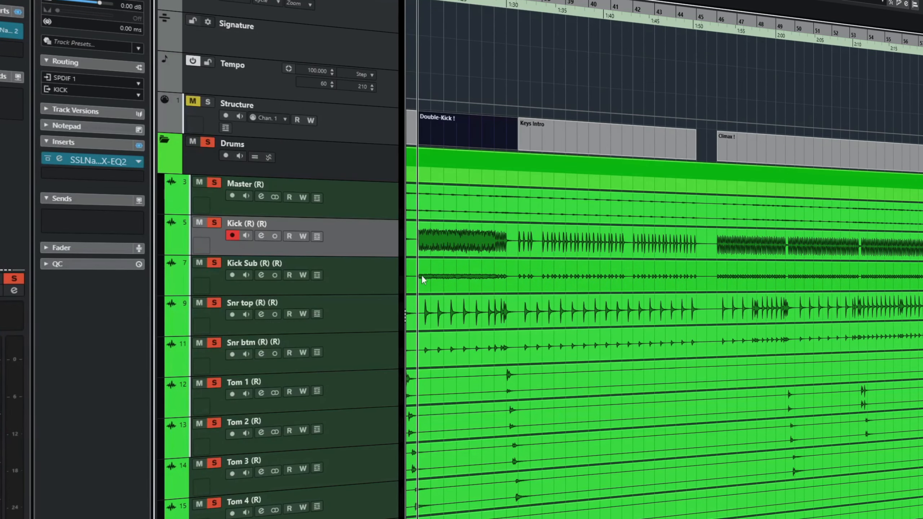
Check the kick and tom channels' inserts in the mixer and return to the project window
key(F3)
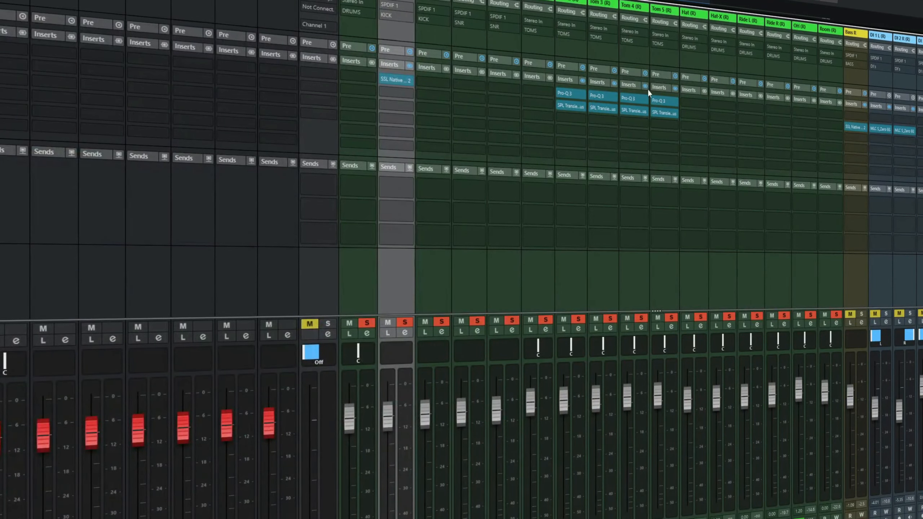
key(F3)
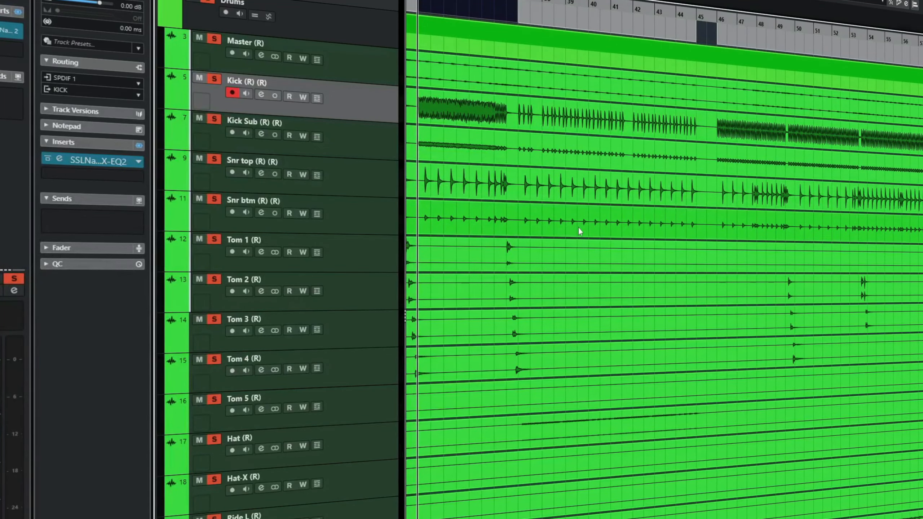
Go to the start of the song and play the soloed drums through the opening tom part, stopping afterwards
scroll(579, 228, left, 10)
scroll(505, 289, up, 2)
scroll(505, 289, up, 3)
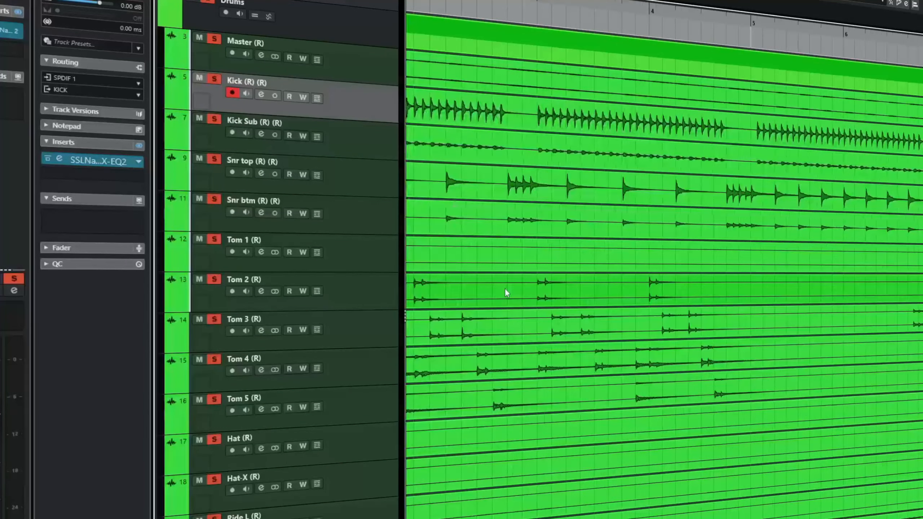
scroll(592, 313, down, 4)
scroll(603, 290, left, 1)
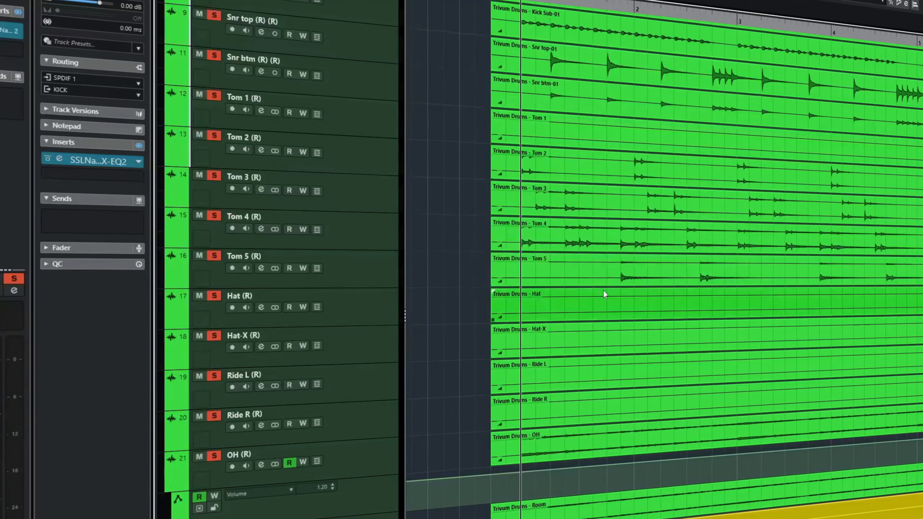
scroll(602, 291, right, 1)
key(space)
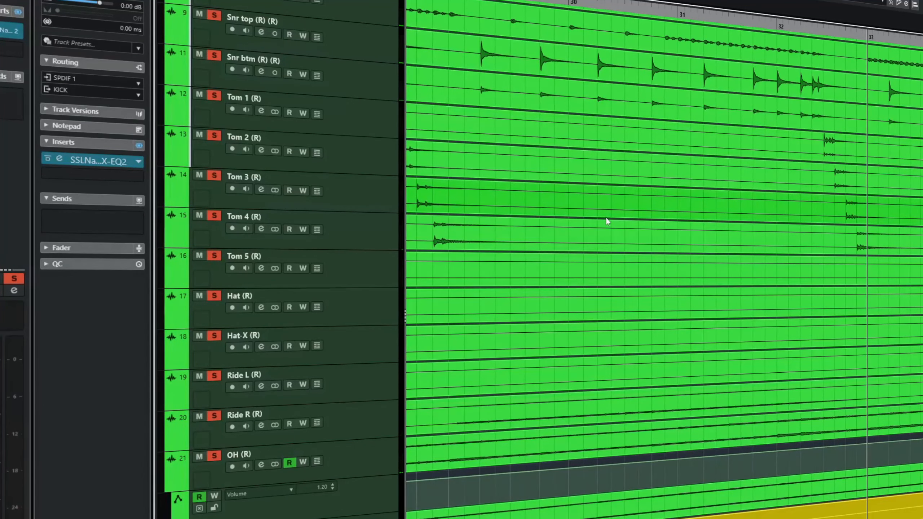
key(space)
key(space)
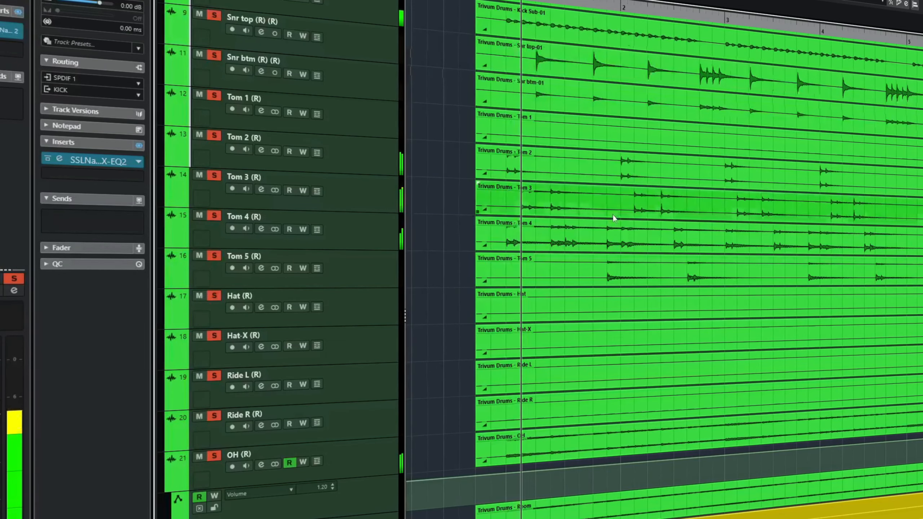
scroll(799, 109, up, 4)
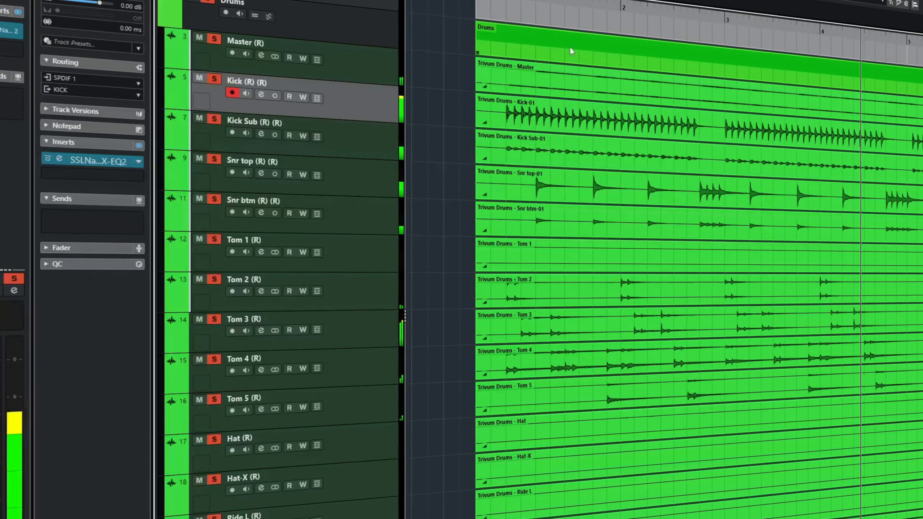
key(space)
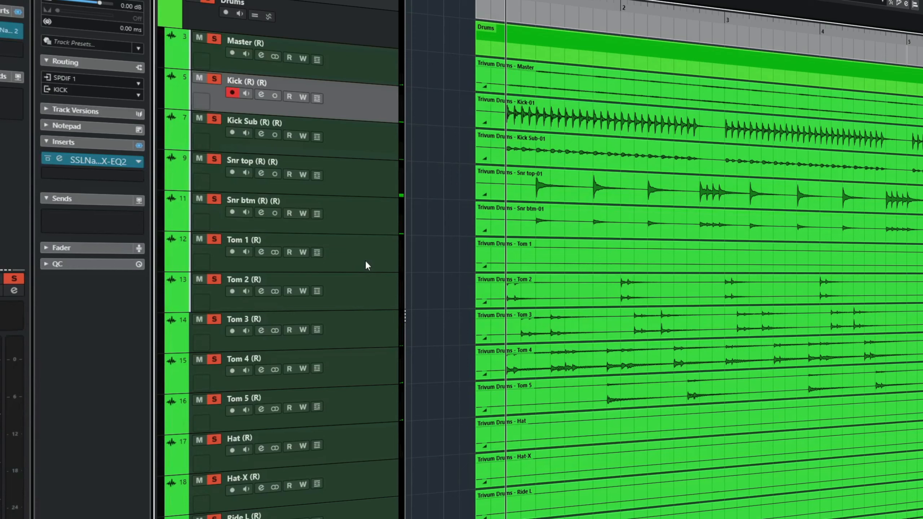
Open the mixer at the tom channels, view the cut bands of Tom 2's Pro-Q 3 insert, and close the plug-in
click(365, 260)
key(F3)
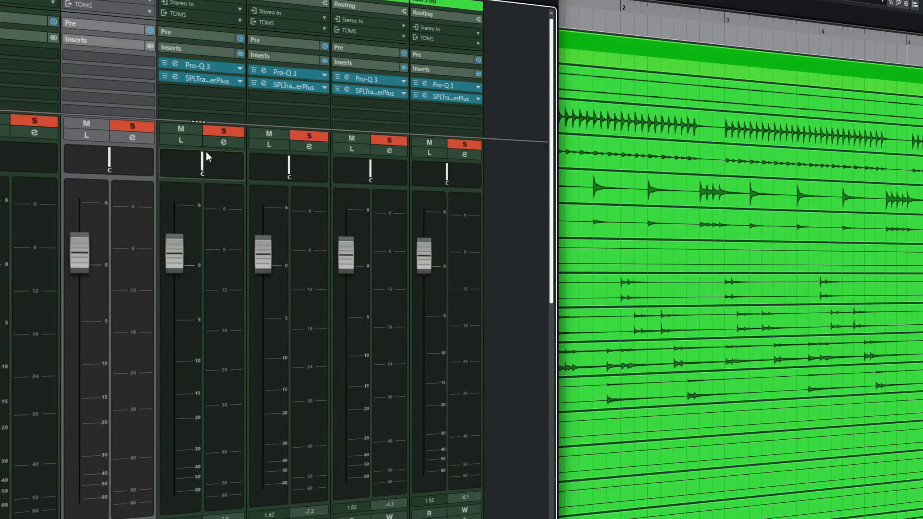
click(749, 247)
click(185, 65)
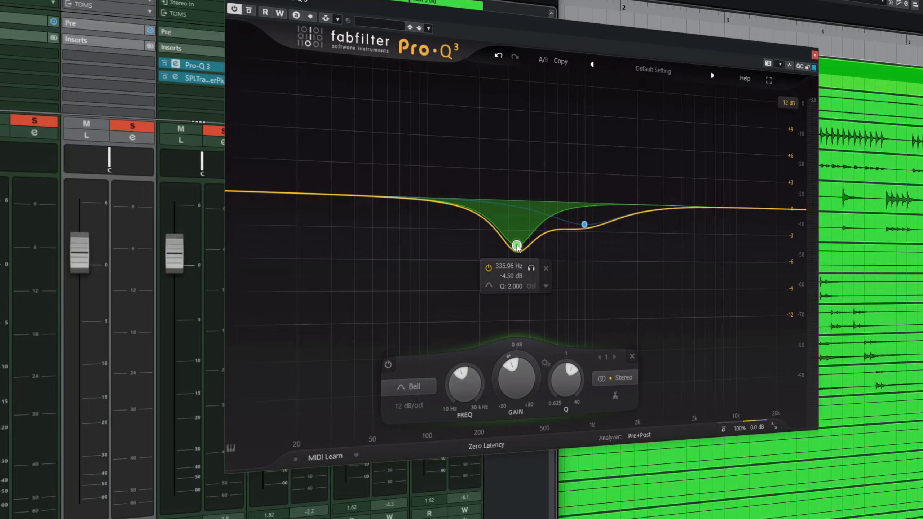
click(815, 54)
Select the Tom 2 channel in the mixer, solo it alone and play it from the start
click(127, 67)
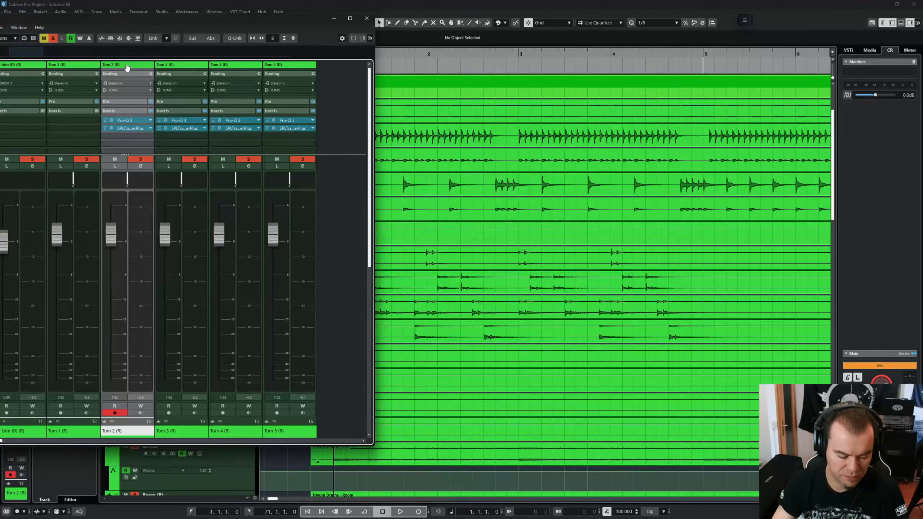
key(space)
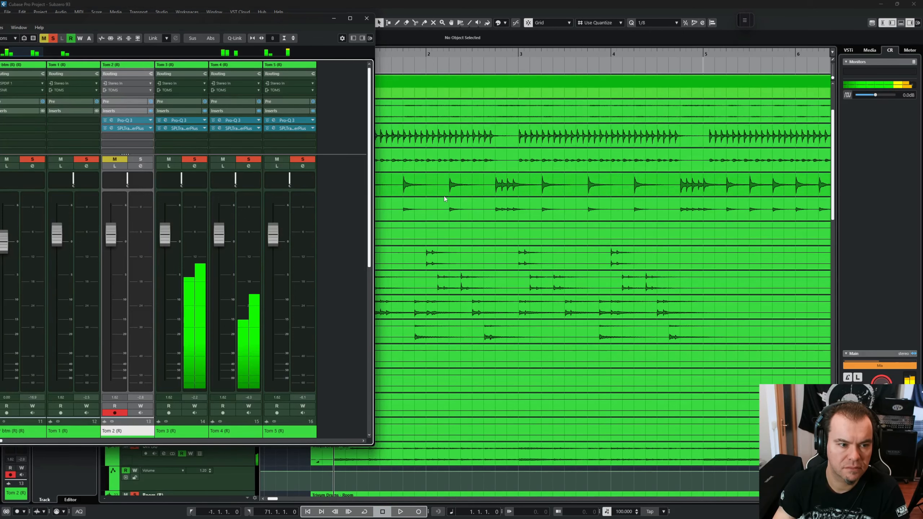
key(space)
key(s)
key(s)
key(space)
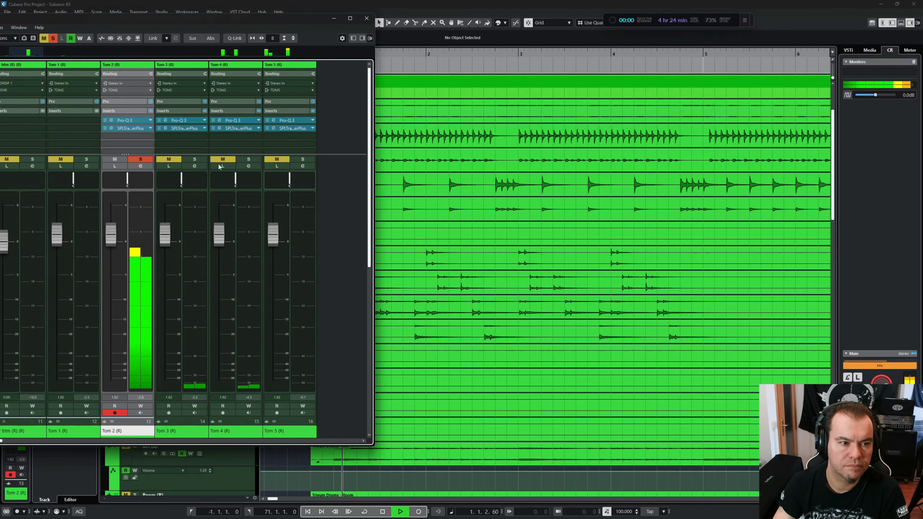
Open Tom 2's Pro-Q 3 insert and audition its lower cut band in isolation during playback, and stop
click(113, 121)
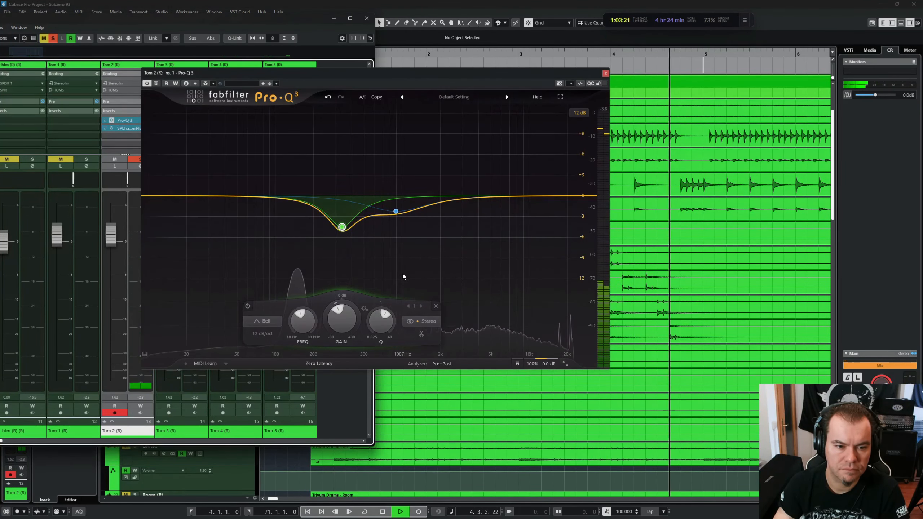
key(space)
key(space)
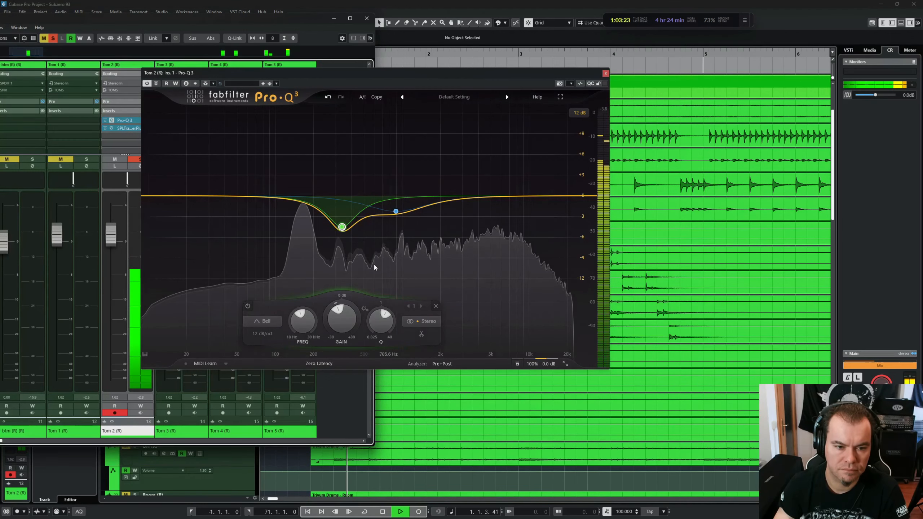
click(354, 243)
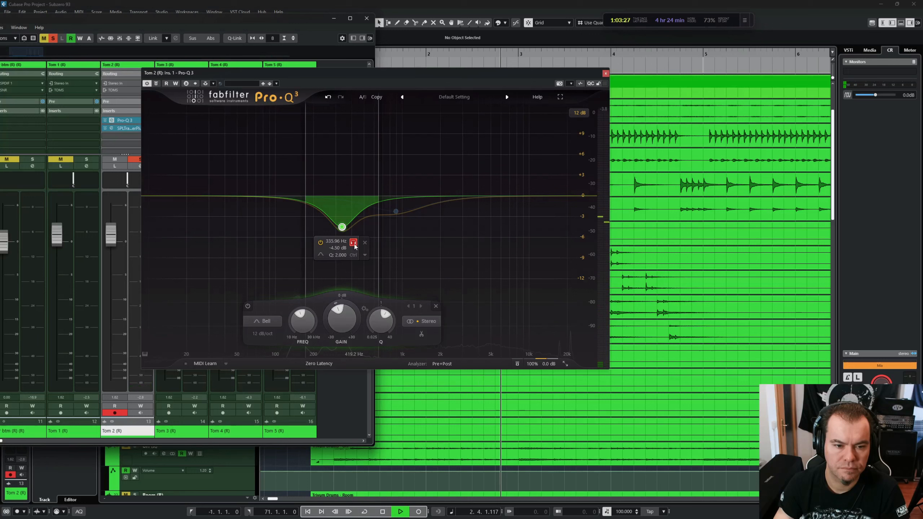
click(354, 243)
key(space)
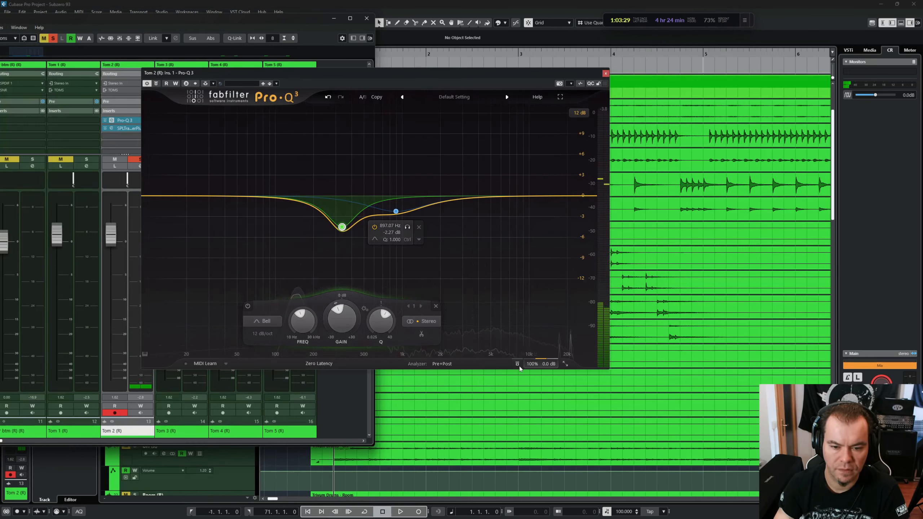
Play the soloed Tom 2 to compare its Pro-Q 3 cuts bypassed and active, and stop
click(517, 364)
key(space)
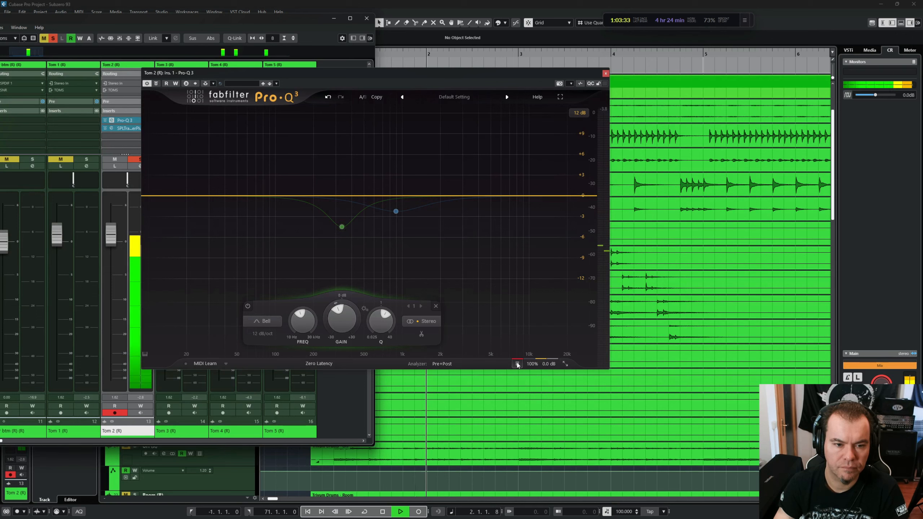
click(518, 364)
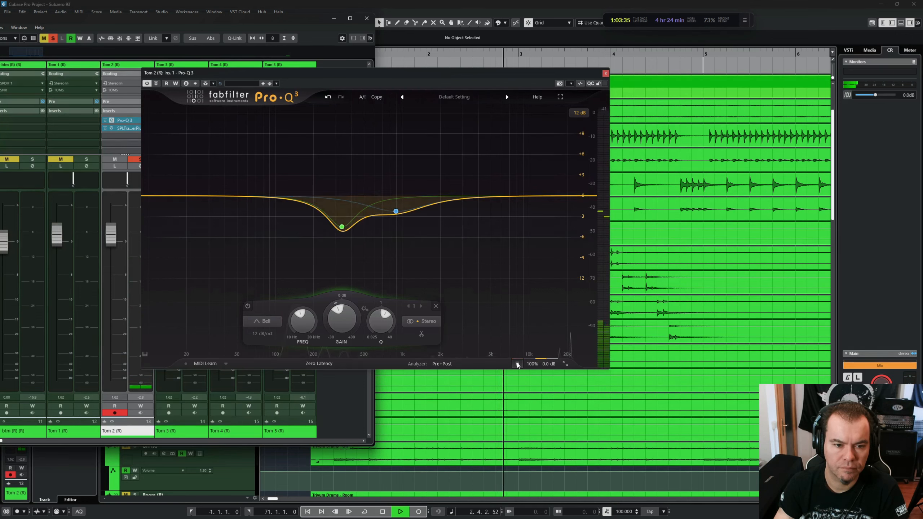
key(space)
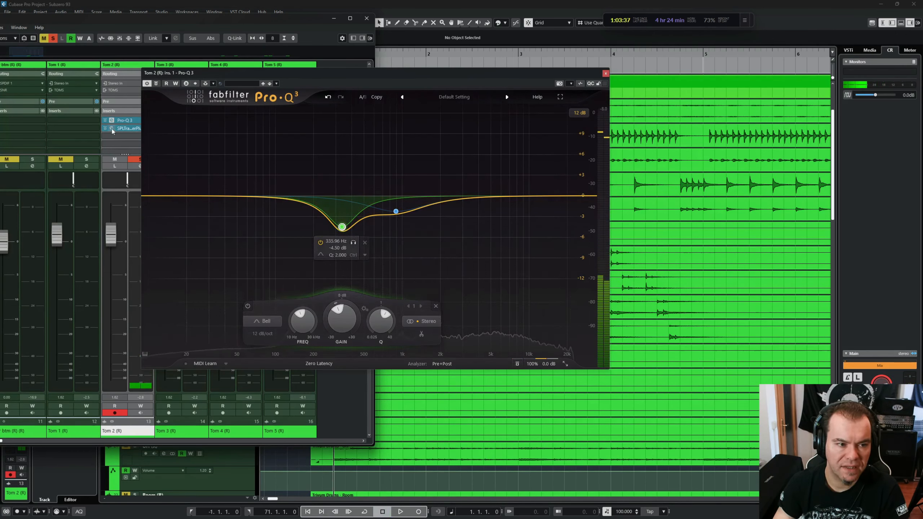
Open Tom 2's SPL Transient Designer Plus insert beside the Pro-Q 3 window and play the soloed tom with both visible
click(123, 129)
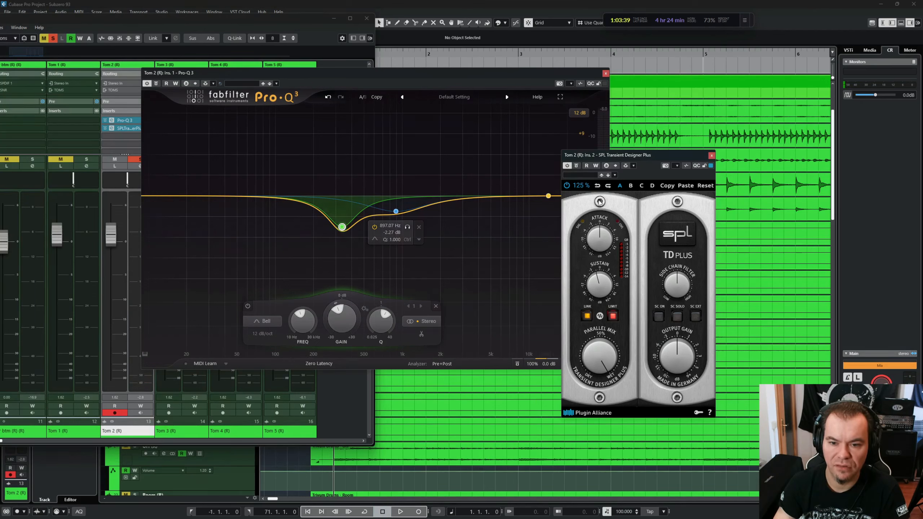
drag(661, 156, 753, 124)
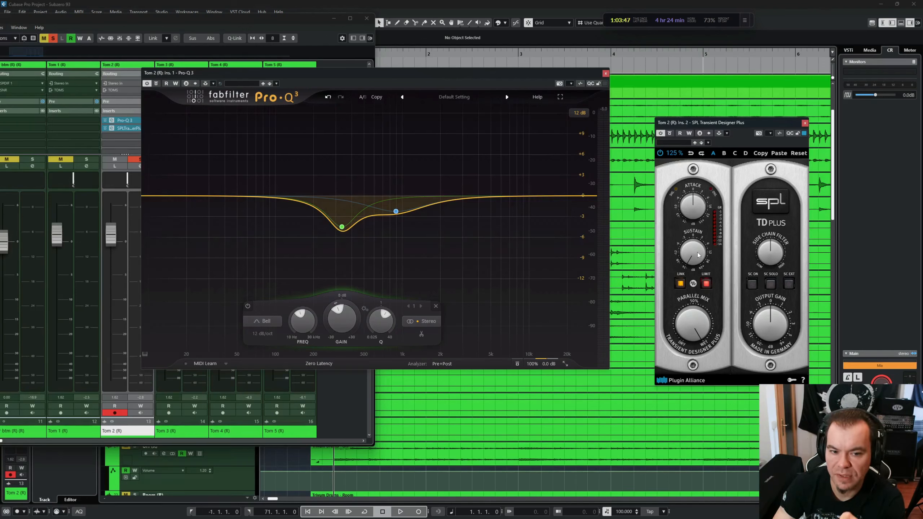
key(space)
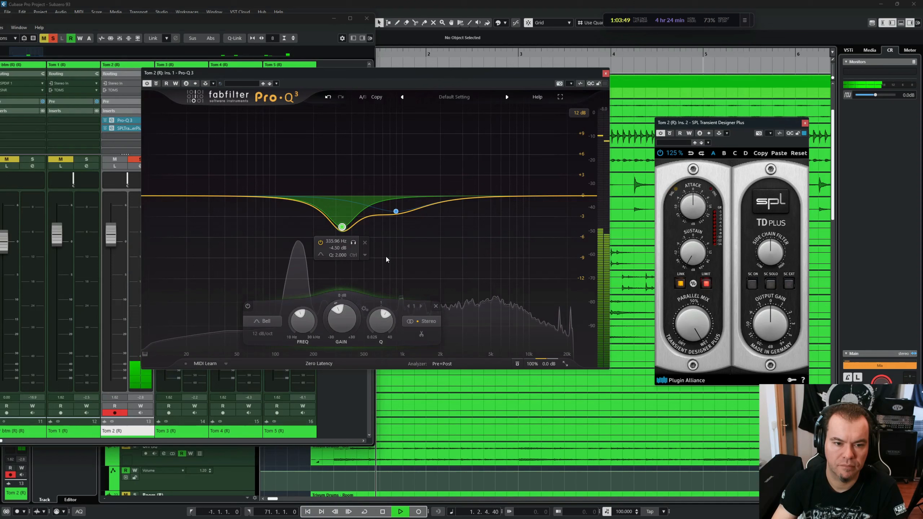
key(space)
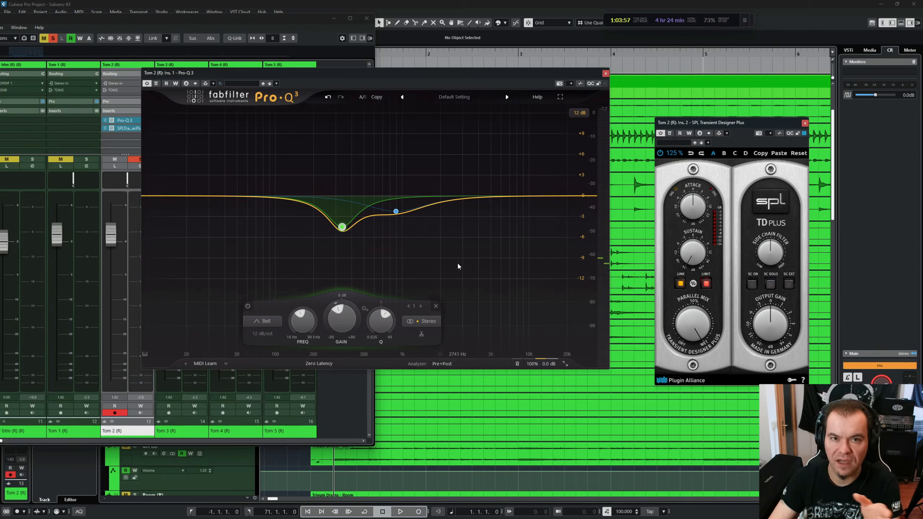
Audition Tom 2's lower Pro-Q 3 bell boosted, and set it to a cut just under 6 dB while playing with solo off
key(space)
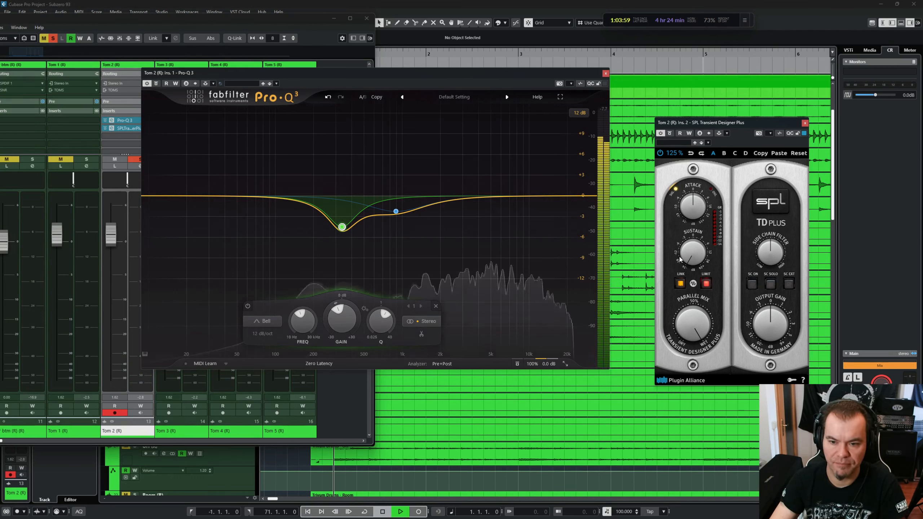
mouse_move(343, 228)
drag(342, 228, 339, 123)
drag(336, 319, 334, 345)
key(space)
key(space)
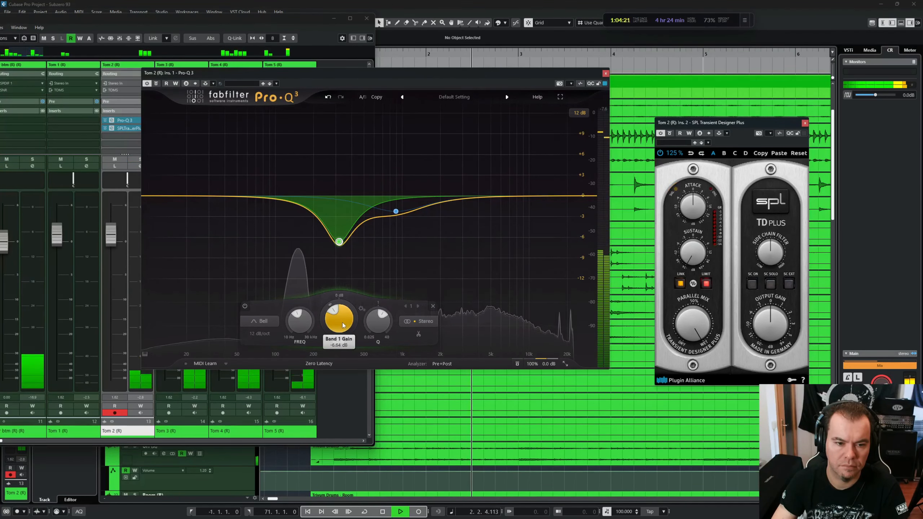
drag(343, 325, 340, 317)
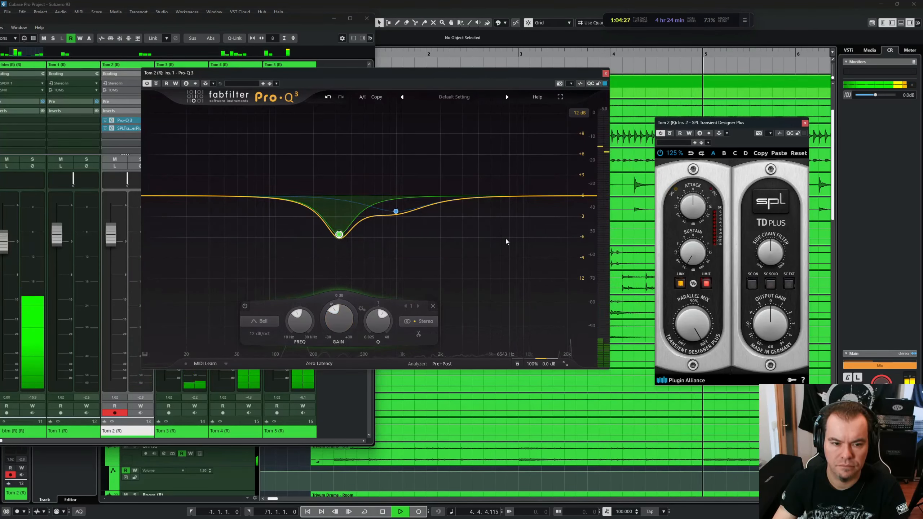
key(space)
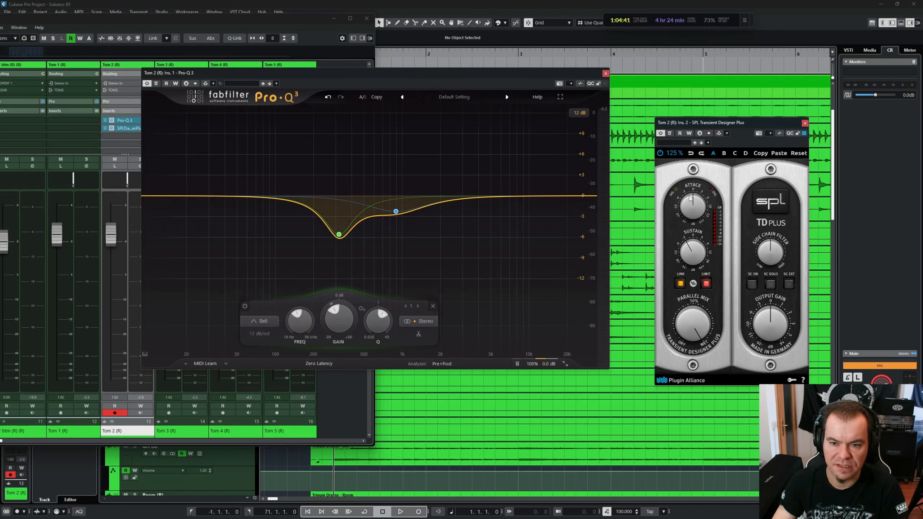
Close Tom 2's Transient Designer Plus and Pro-Q 3 windows while playing the unsoloed mix, and stop playback
click(804, 124)
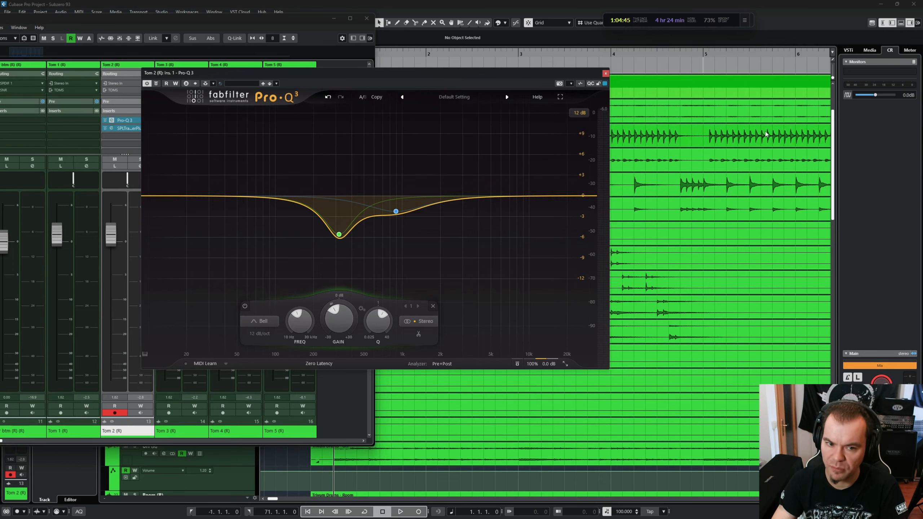
key(space)
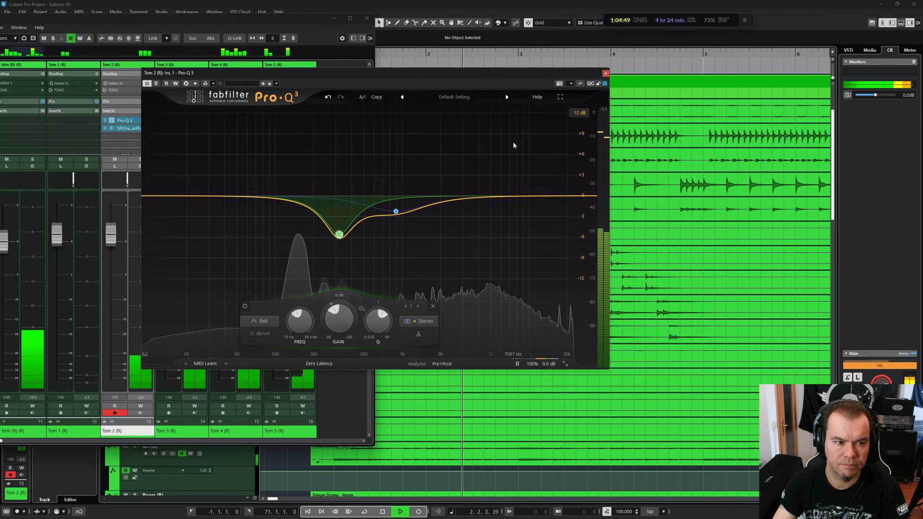
click(606, 73)
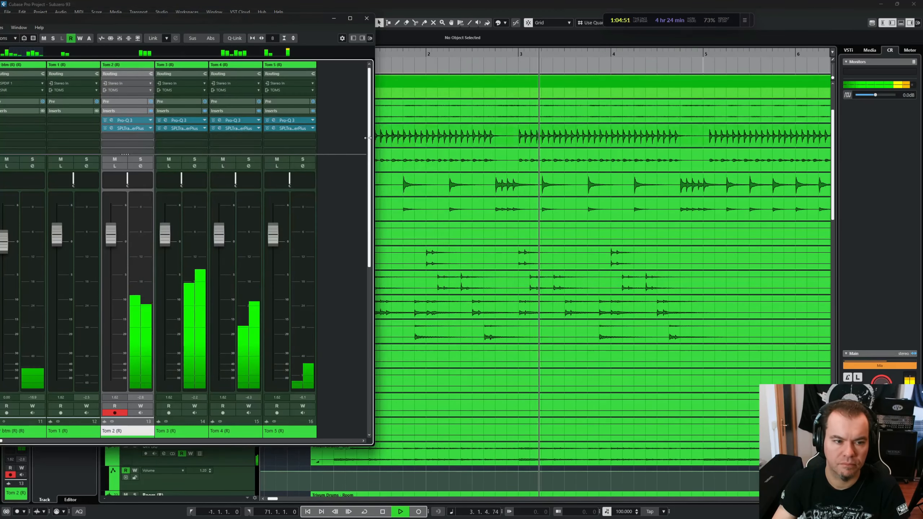
key(space)
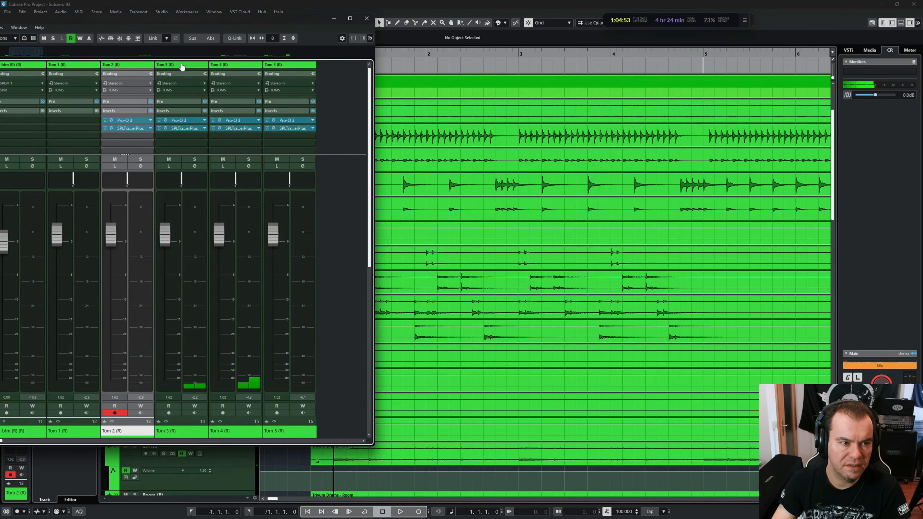
Solo the Tom 3 channel, open its Pro-Q 3 insert and play the track
click(182, 66)
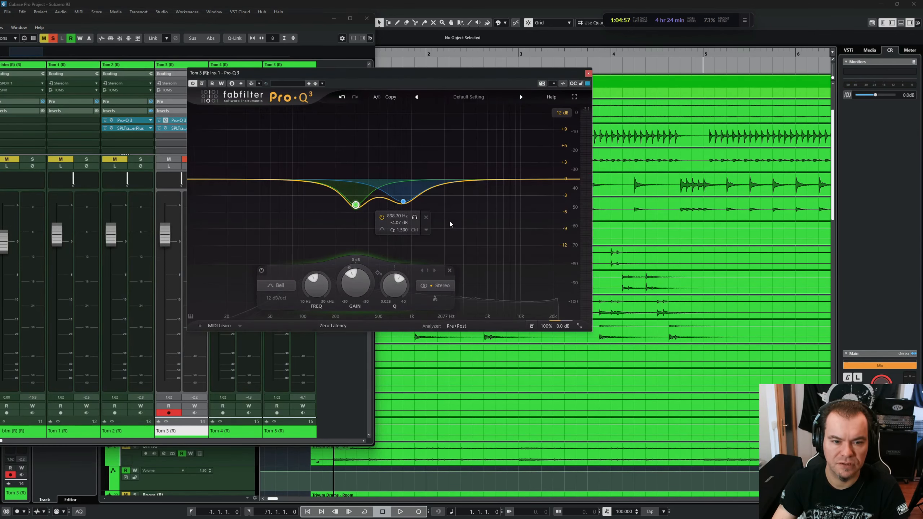
key(space)
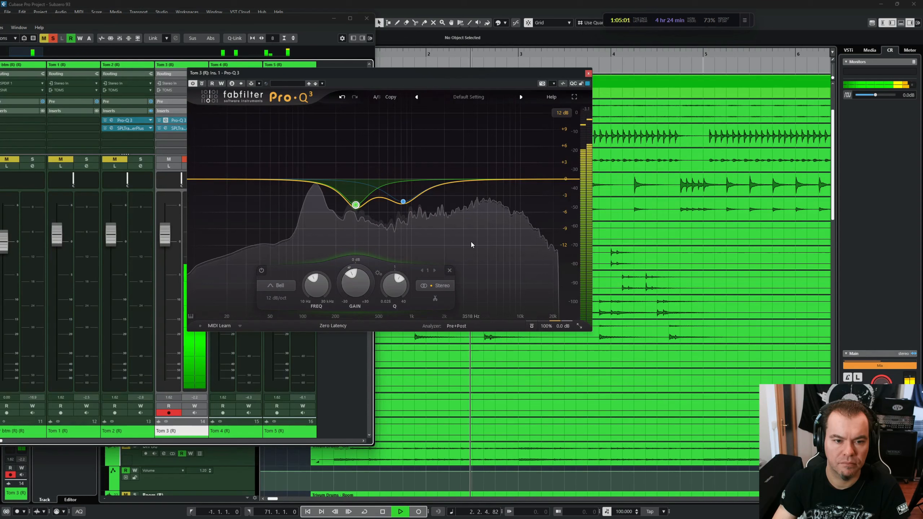
key(space)
Replay Tom 3 and audition the lower cut band of its Pro-Q 3 in isolation, returning to the full EQ
mouse_move(355, 206)
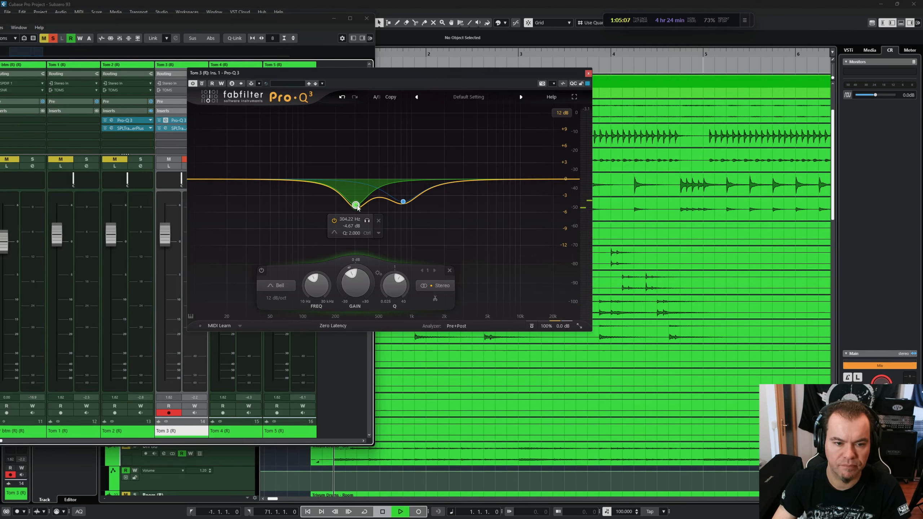
key(space)
click(367, 221)
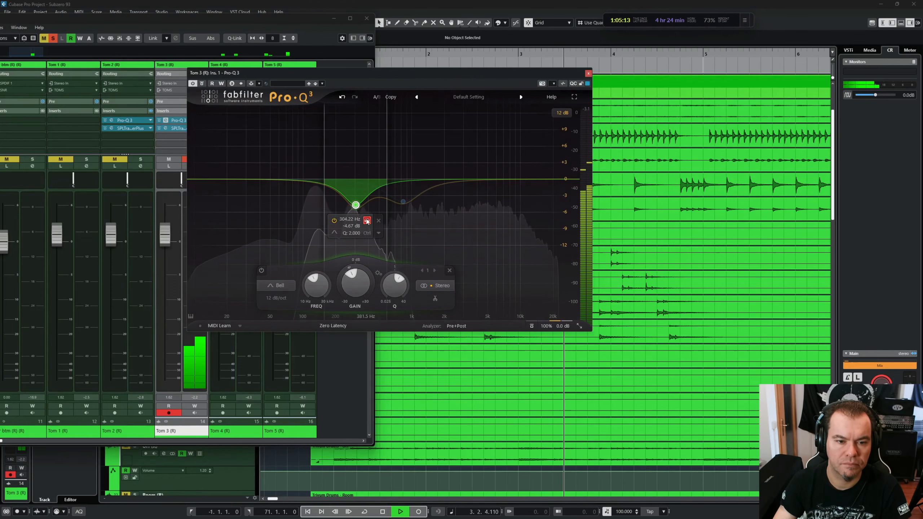
click(367, 221)
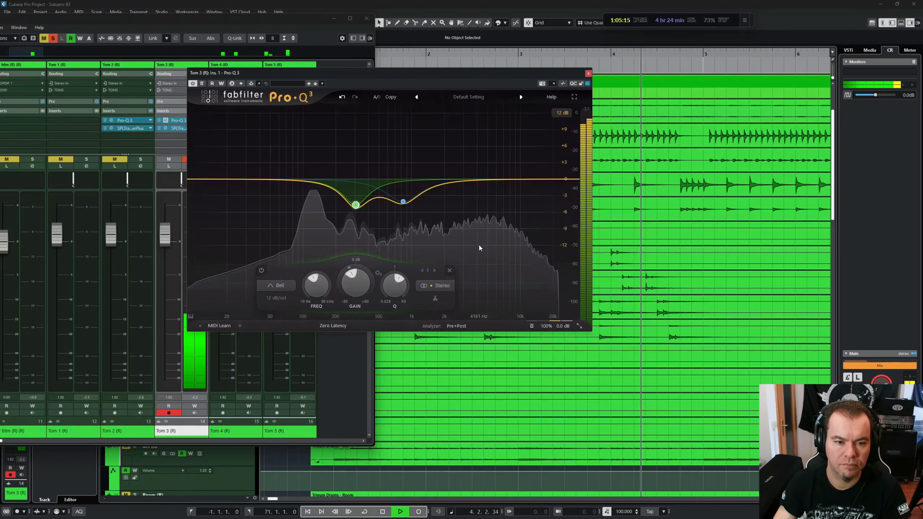
Stop playback, close Tom 3's Pro-Q 3, and review its SPL Transient Designer Plus settings before closing that plug-in
key(space)
click(588, 73)
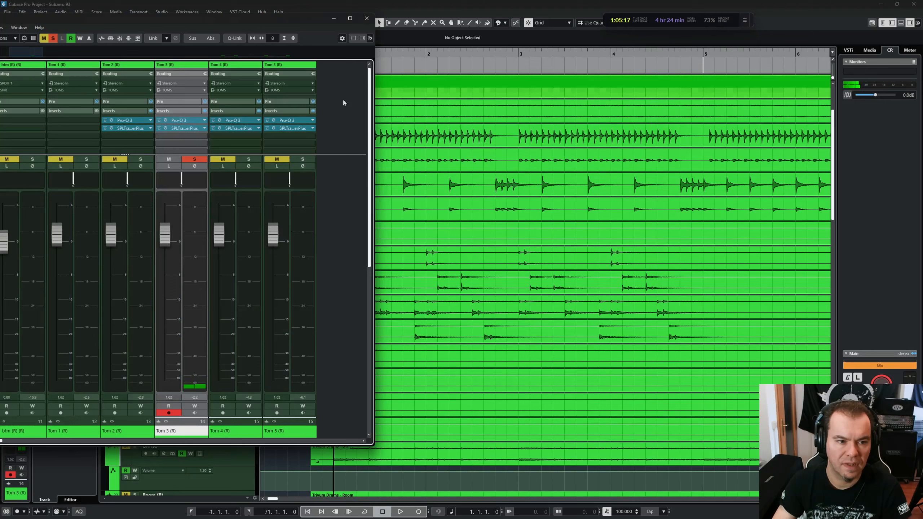
click(165, 128)
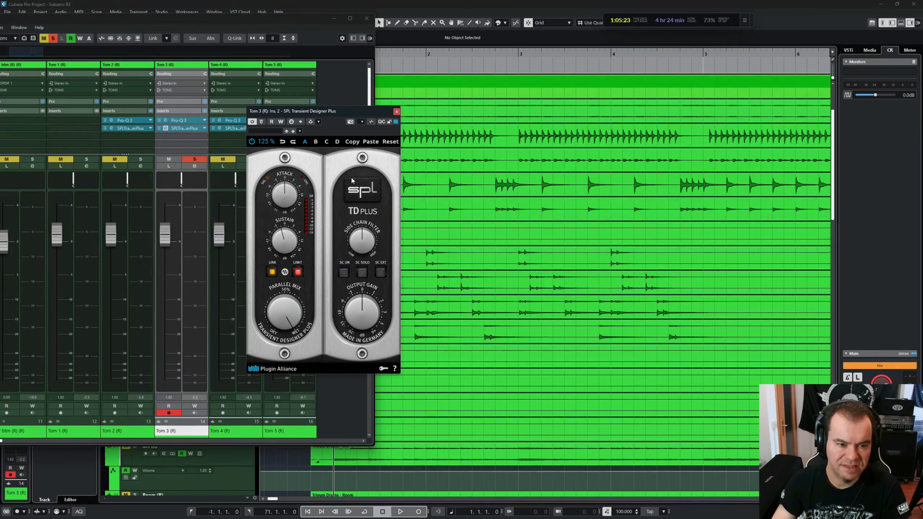
click(397, 111)
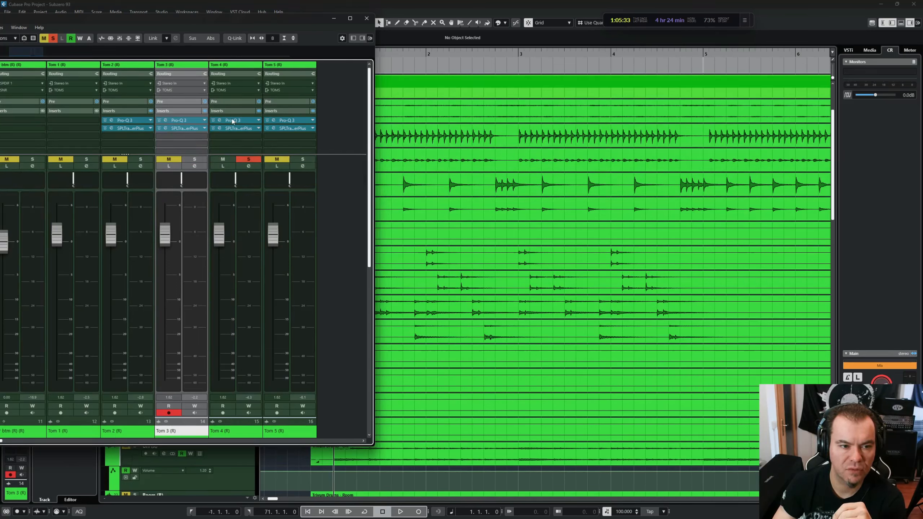
Play the soloed Tom 4 with its Pro-Q 3 open and audition the lower cut band in isolation
key(space)
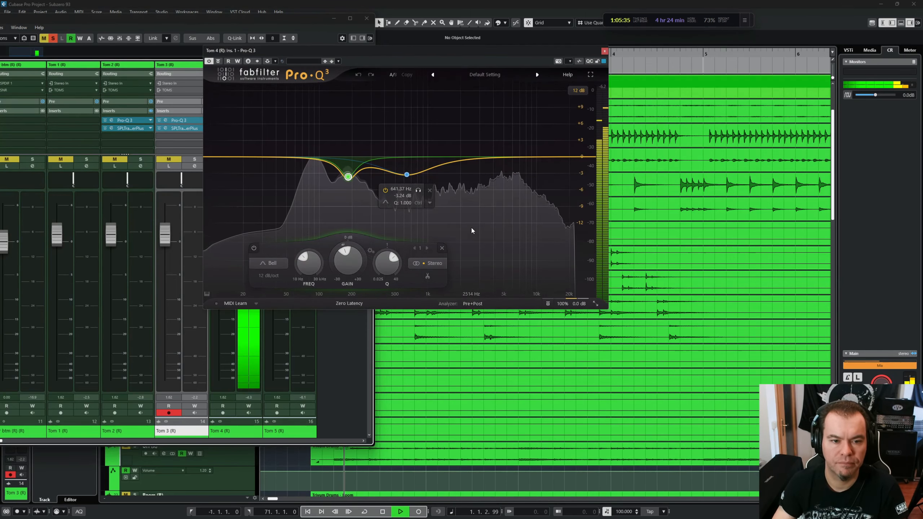
mouse_move(348, 177)
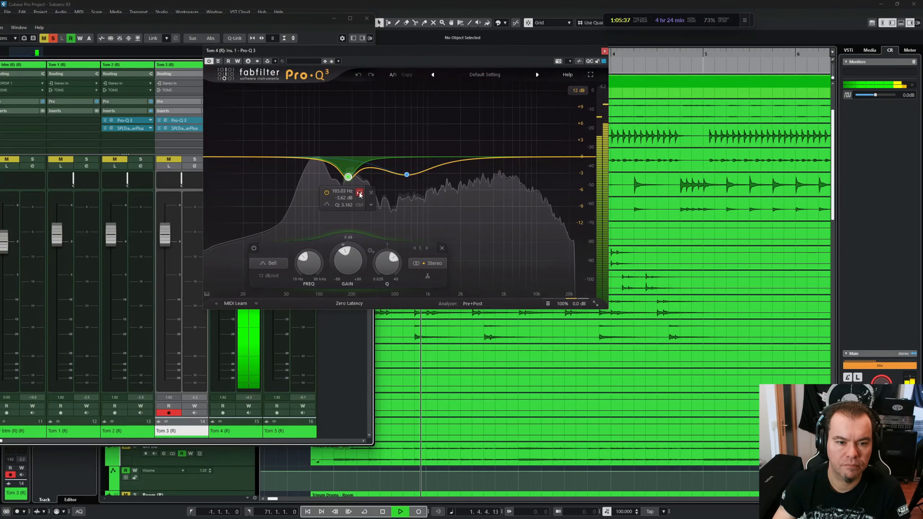
click(360, 193)
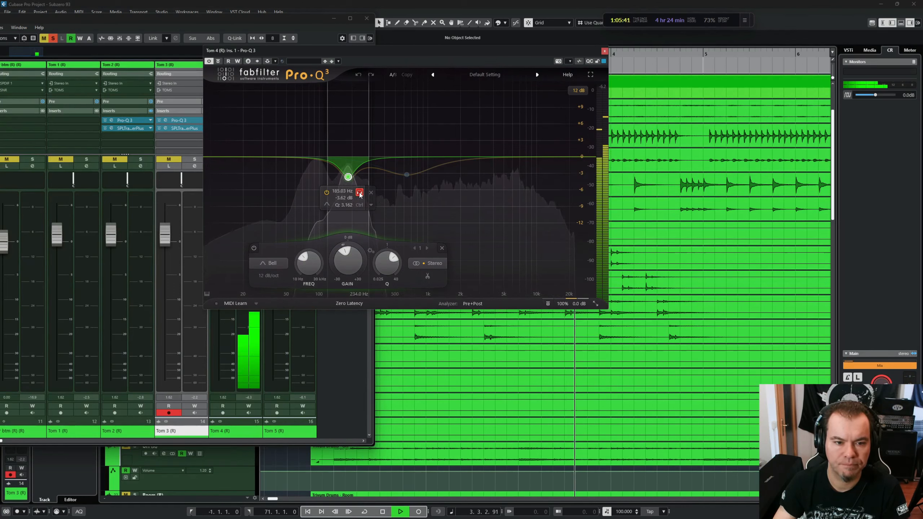
click(359, 193)
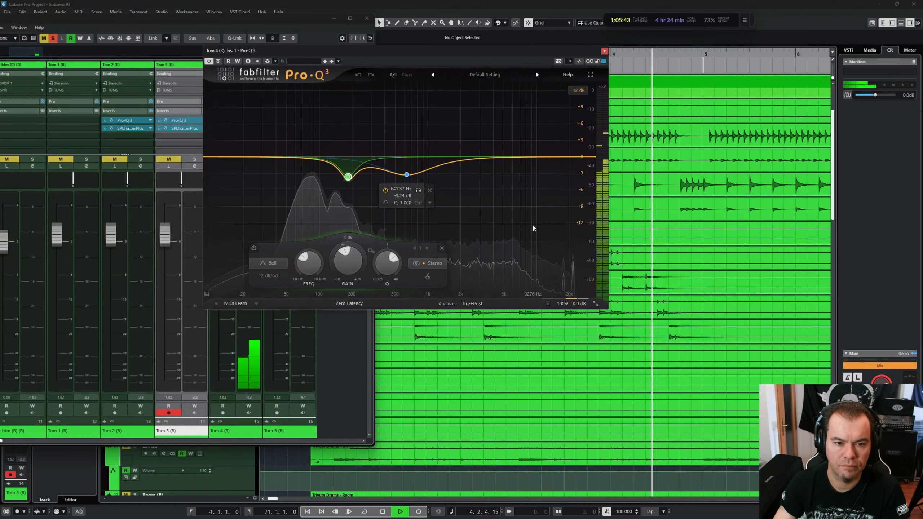
key(space)
Play the mix without solo and compare Tom 4's Pro-Q 3 bypassed and active
key(space)
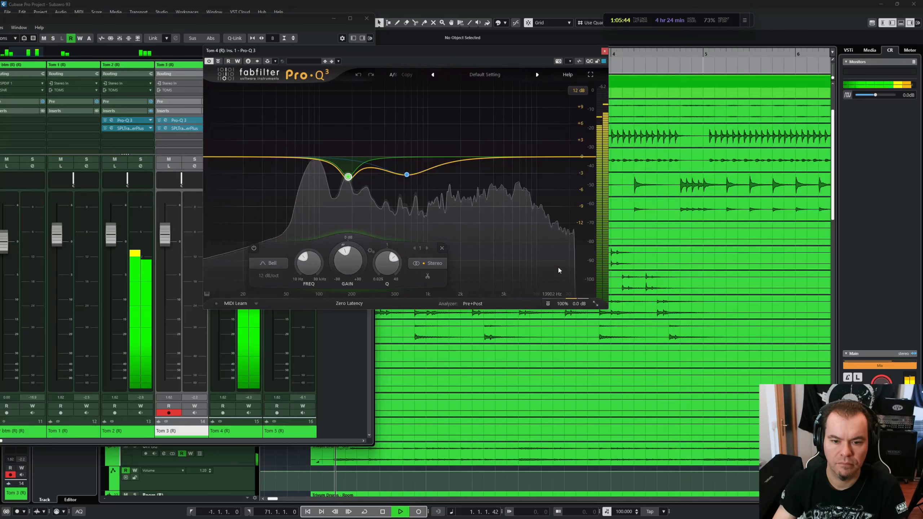
click(548, 304)
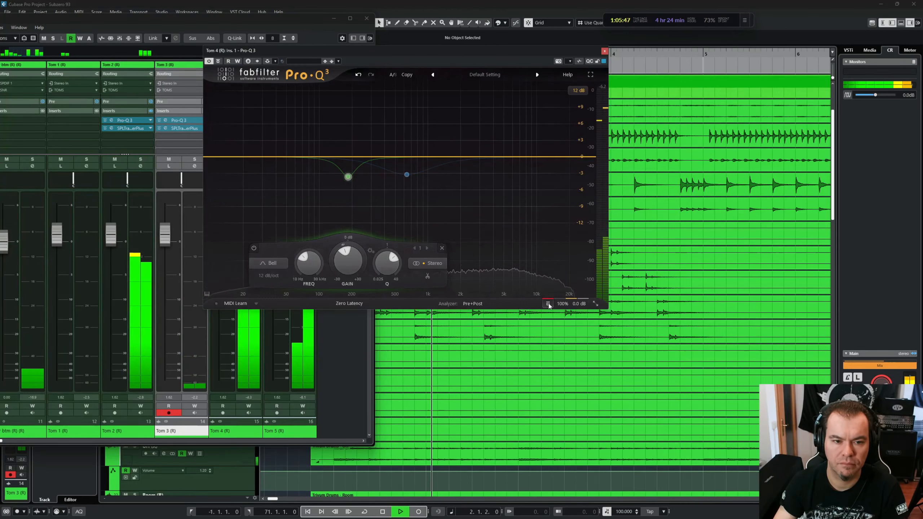
click(548, 304)
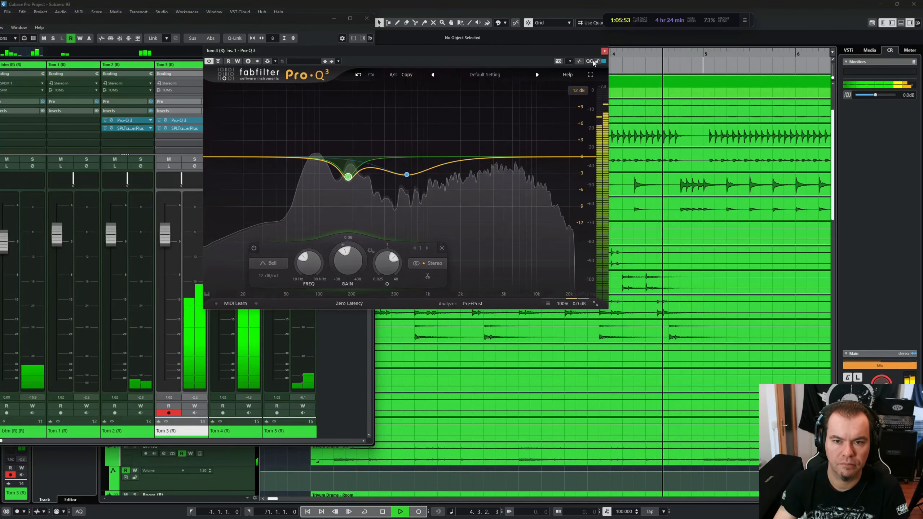
Close Tom 4's Pro-Q 3, stop playback, and review its SPL Transient Designer Plus settings before closing that plug-in
click(605, 51)
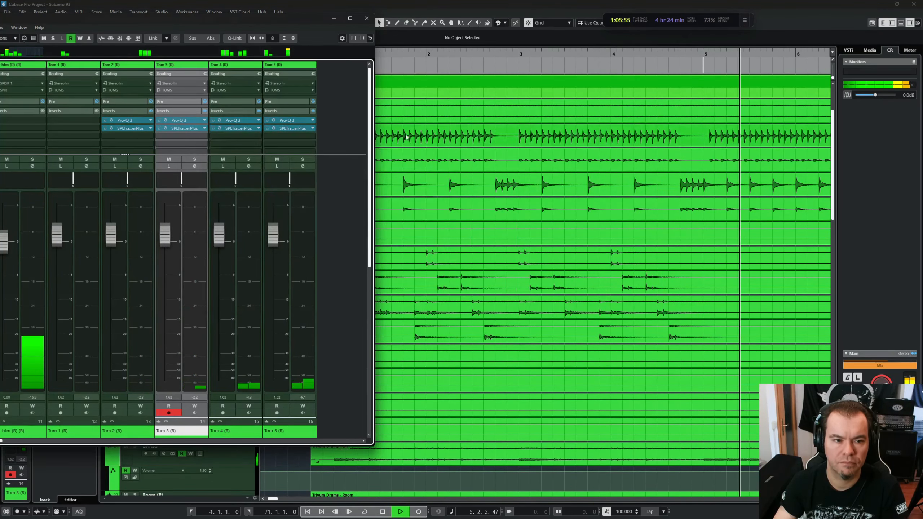
key(space)
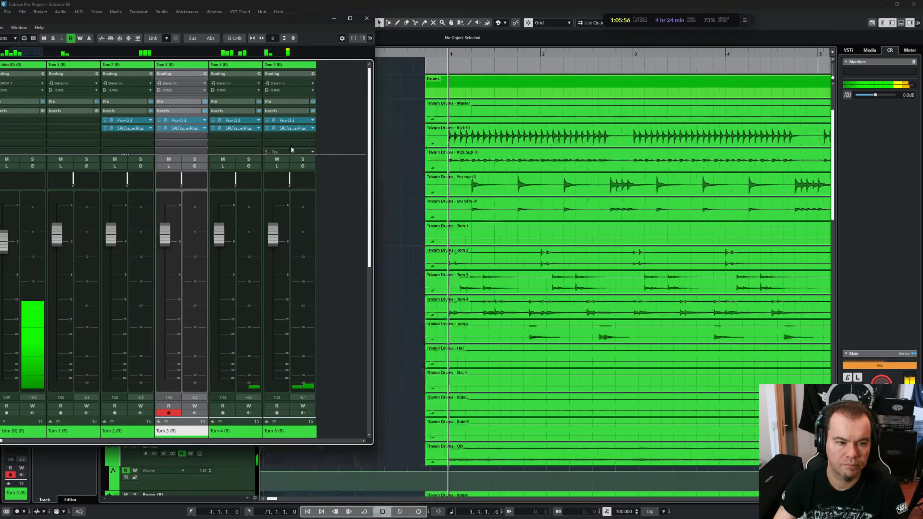
click(219, 129)
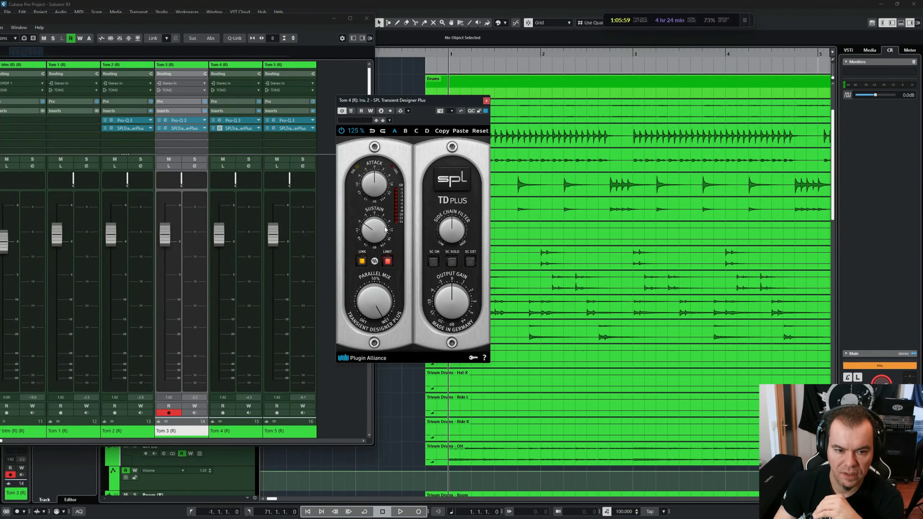
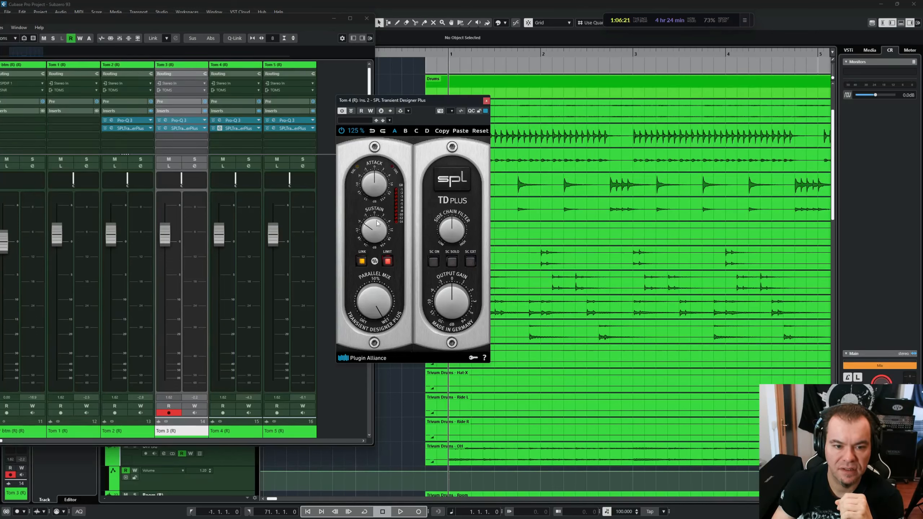
click(487, 101)
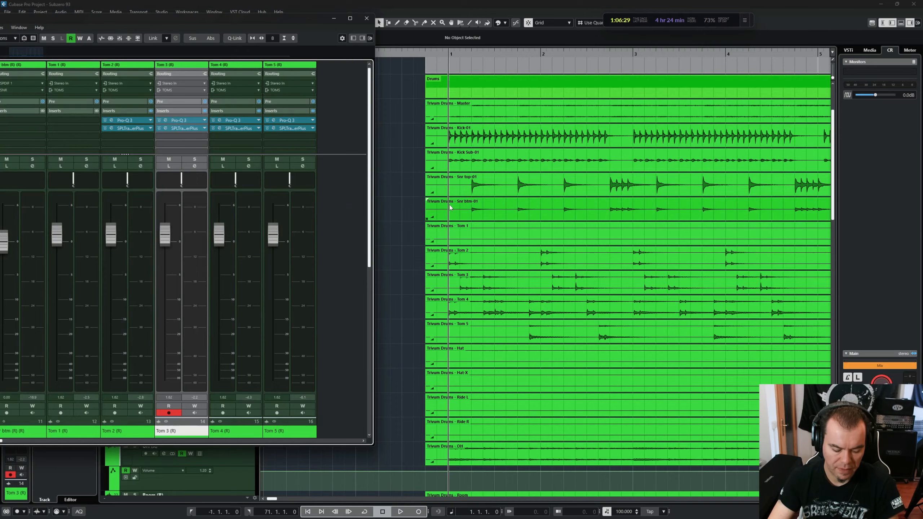
Bring up the MixConsole with the group channels, play the mix and solo the DRUMS group
key(F3)
key(F3)
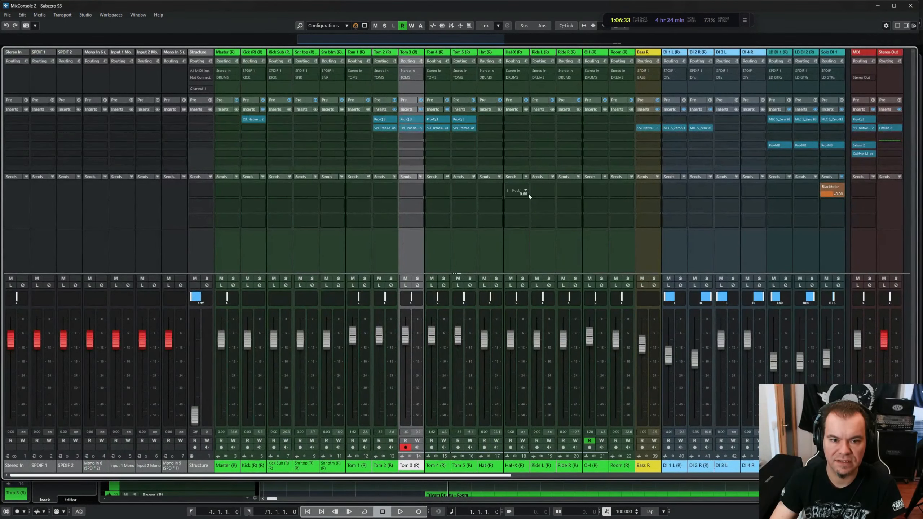
key(F3)
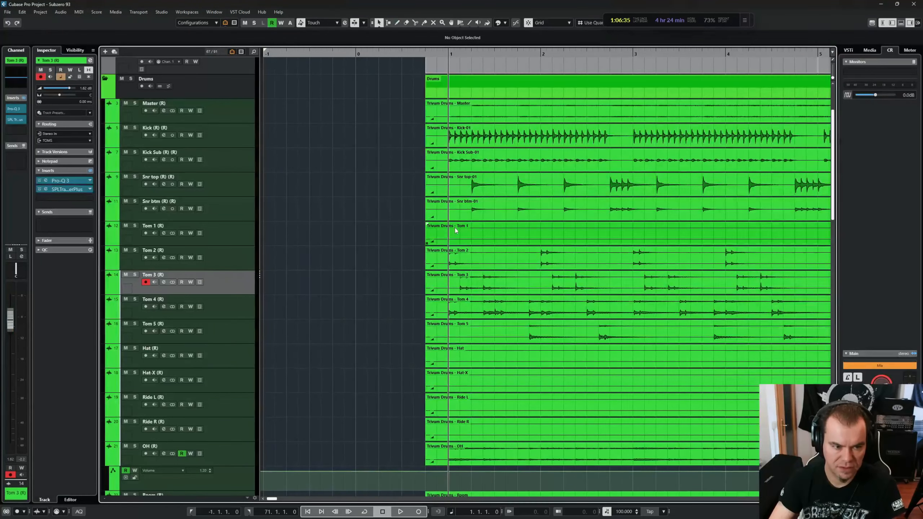
key(F3)
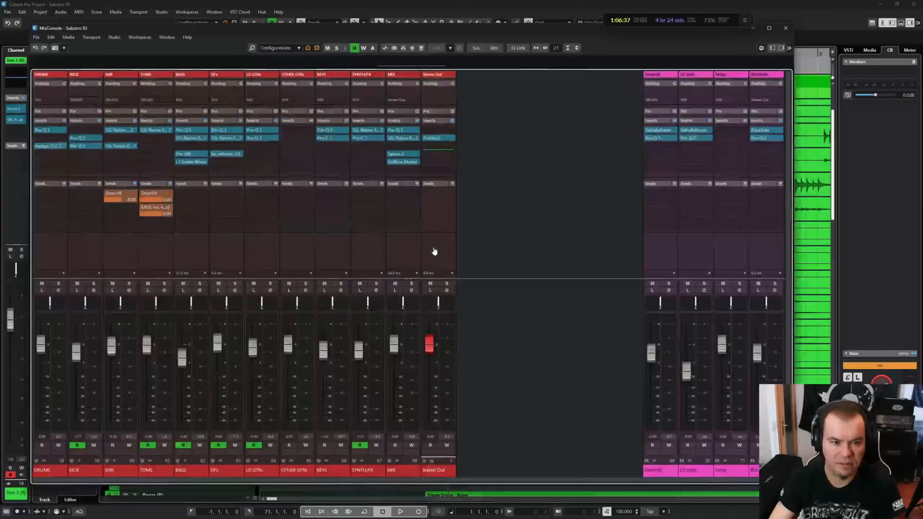
key(space)
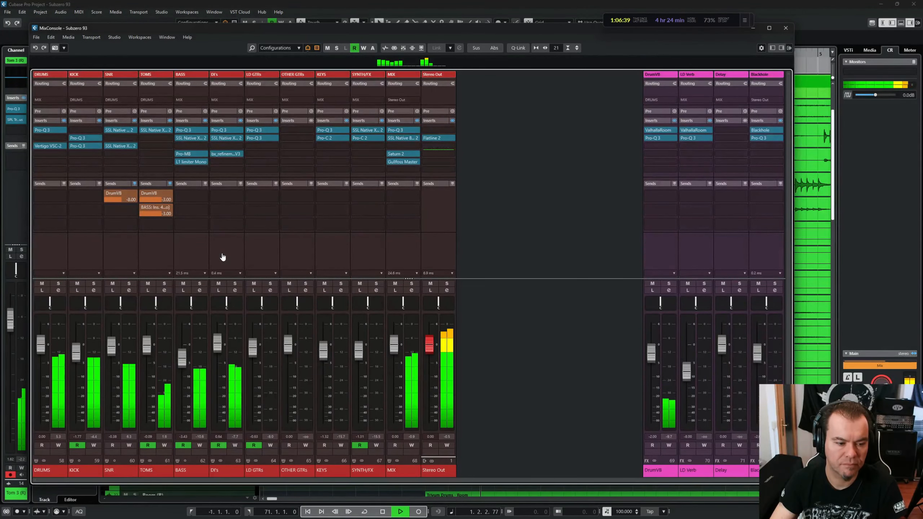
click(58, 284)
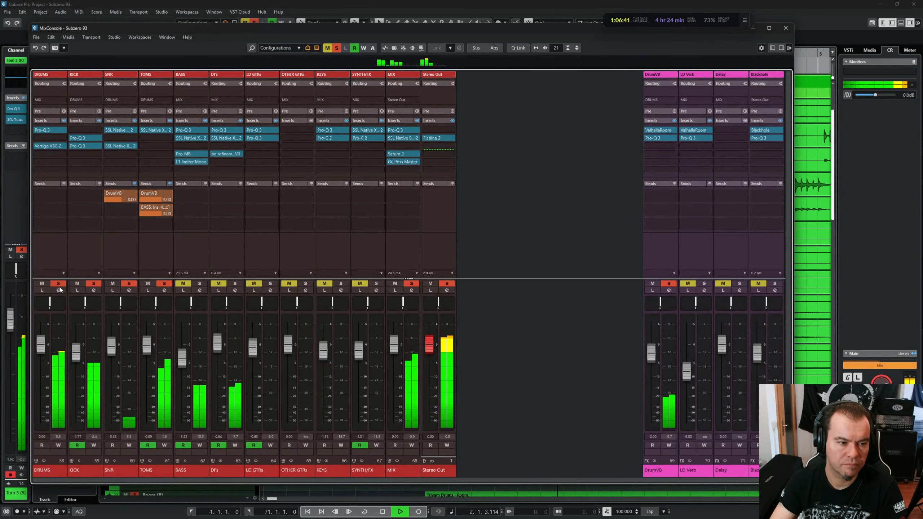
Stop playback, open the DRUMS group's Pro-Q 3 and Vertigo VSC-2 inserts, and bypass the Pro-Q 3
click(52, 254)
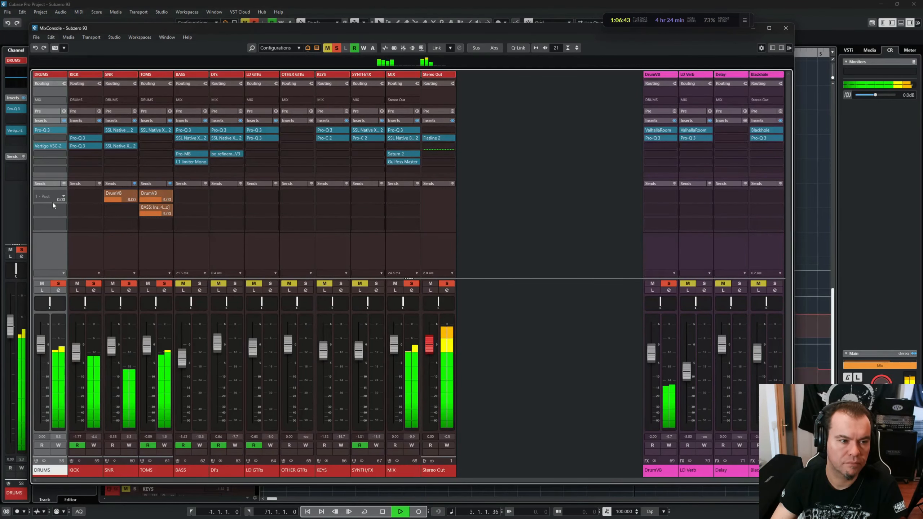
key(space)
key(e)
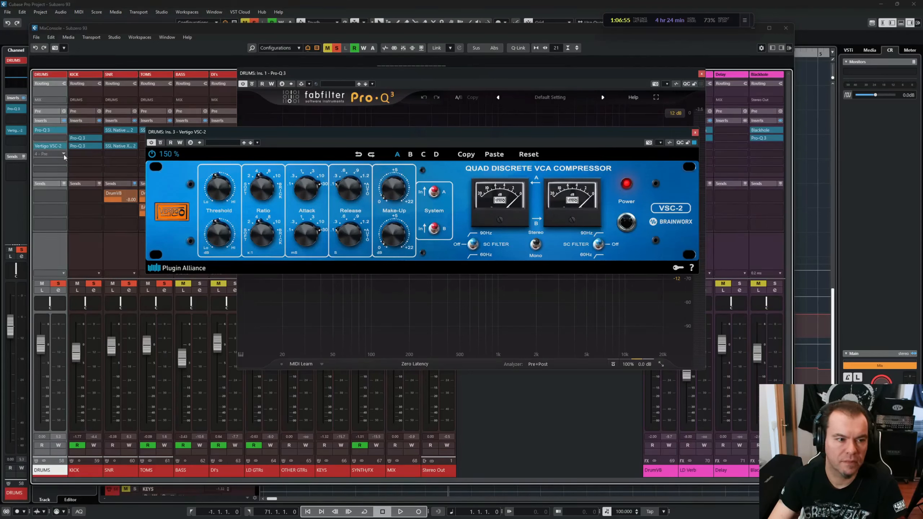
click(36, 131)
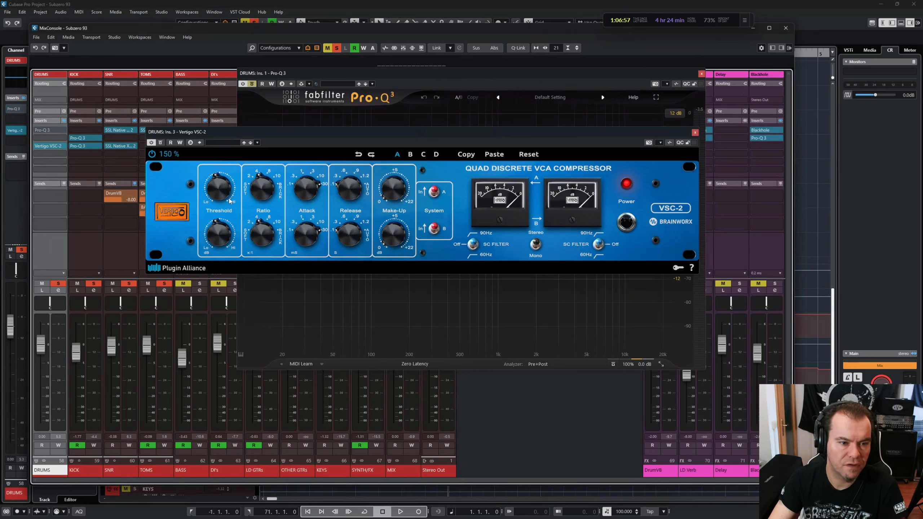
Play the soloed drums twice, comparing the Vertigo VSC-2 compressor switched off and on during each pass
key(space)
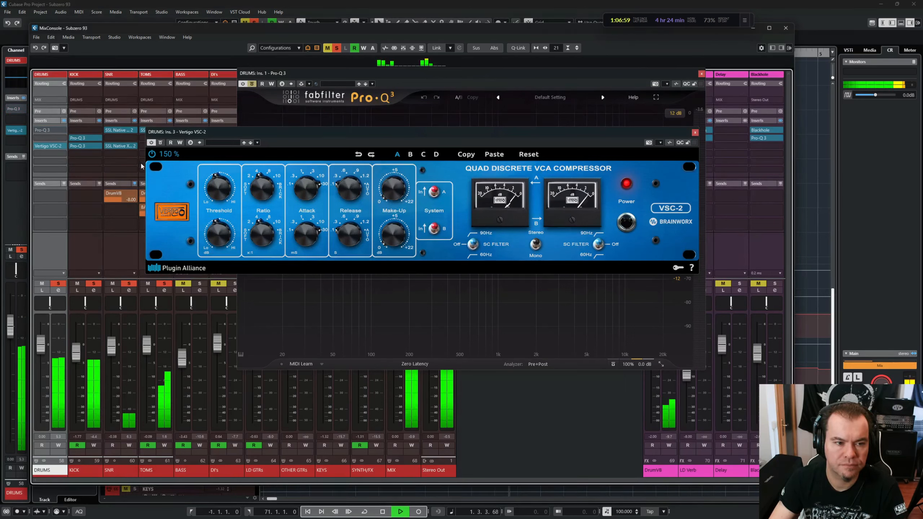
click(153, 154)
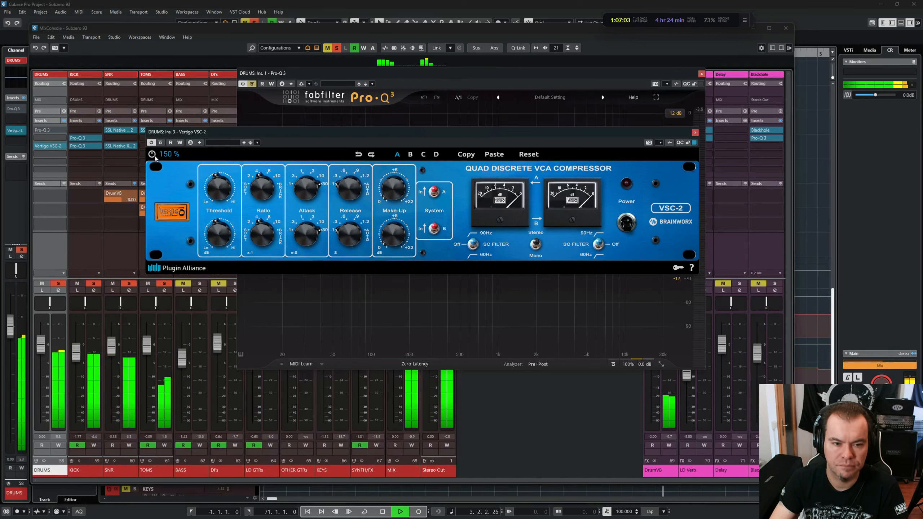
click(154, 156)
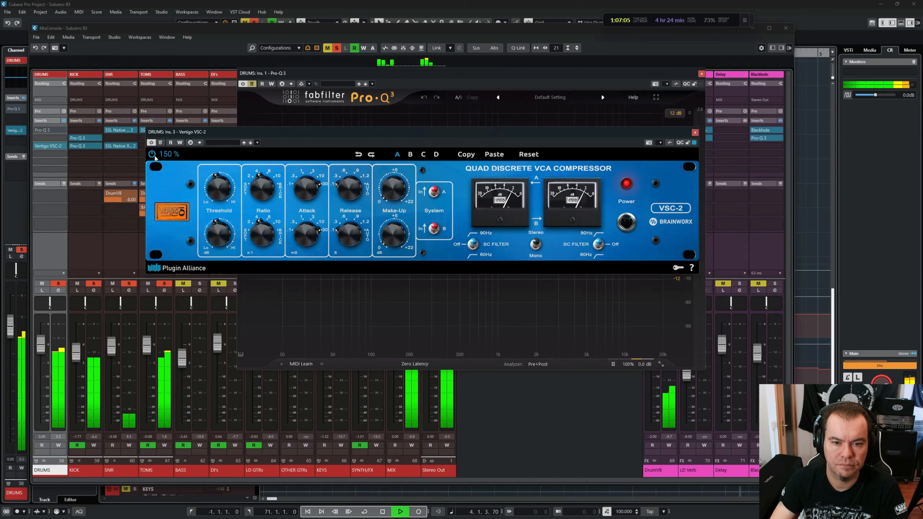
key(space)
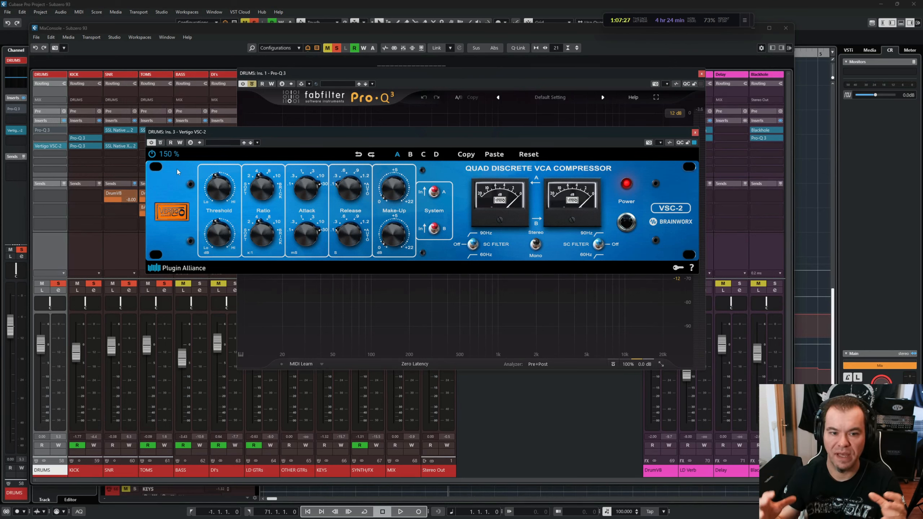
key(space)
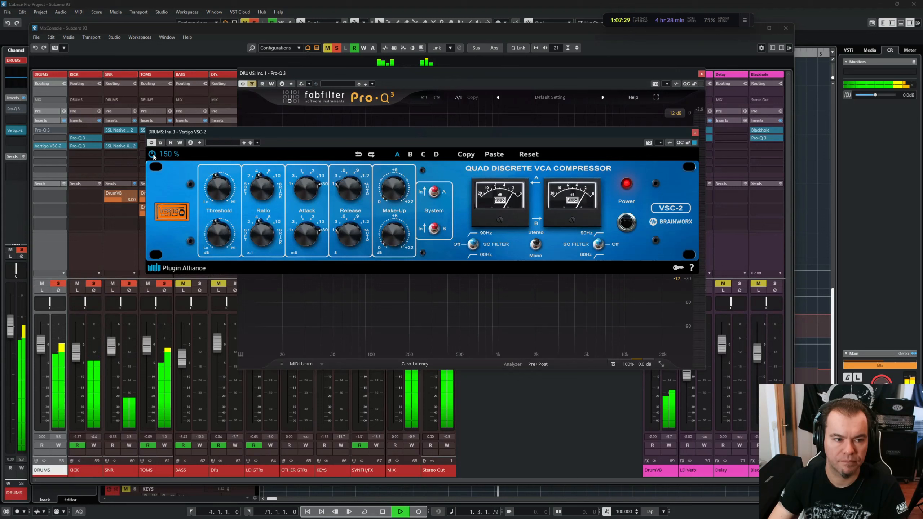
click(153, 155)
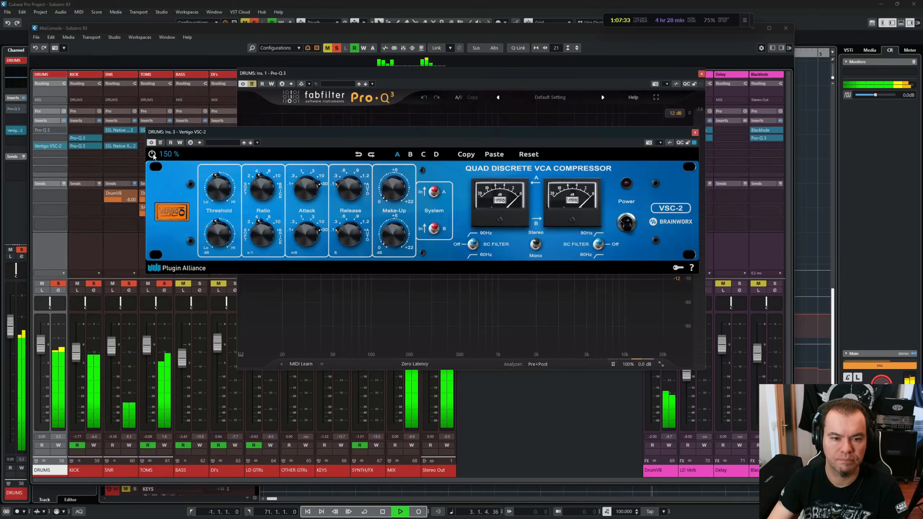
click(152, 155)
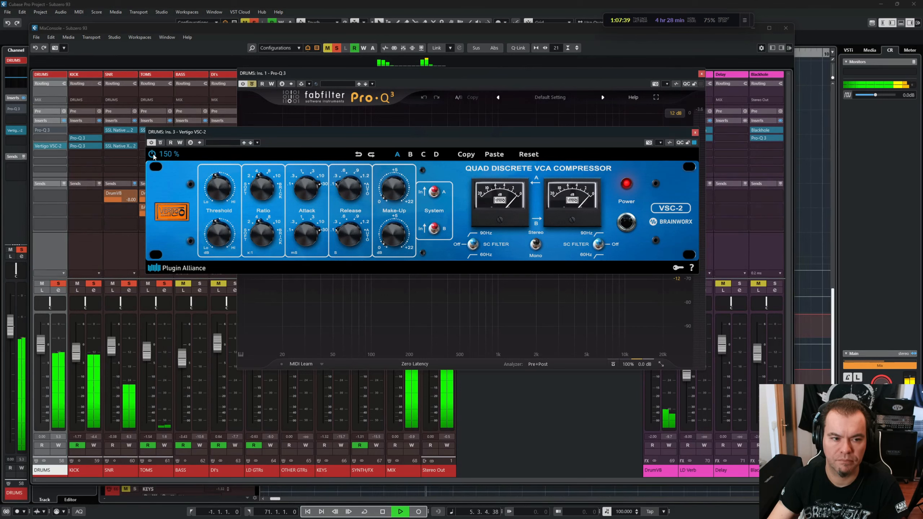
key(space)
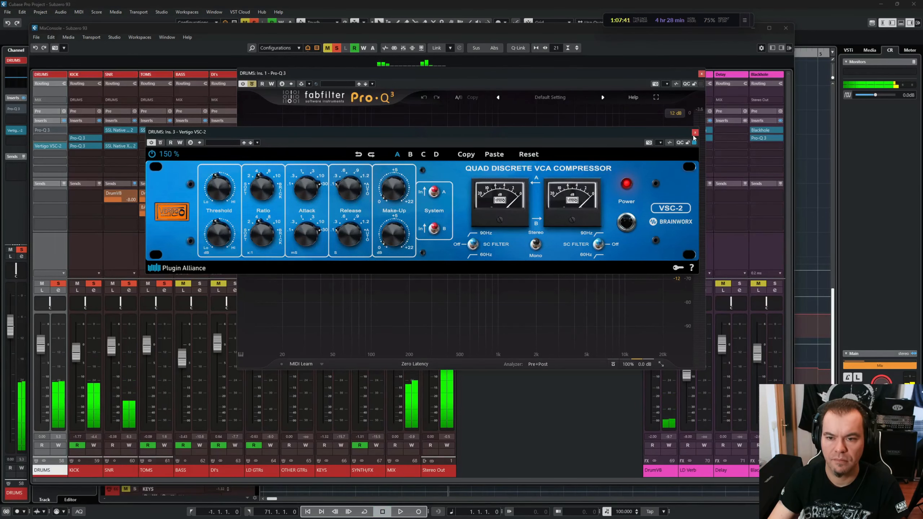
Close the Vertigo VSC-2, play the drums comparing the DRUMS group's Pro-Q 3 bypassed and active, stop playback and close the equalizer
click(695, 132)
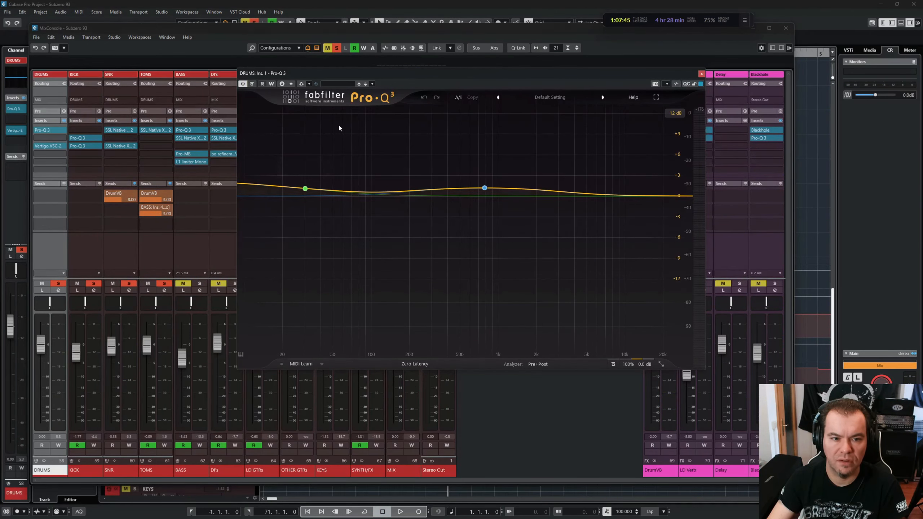
double_click(567, 192)
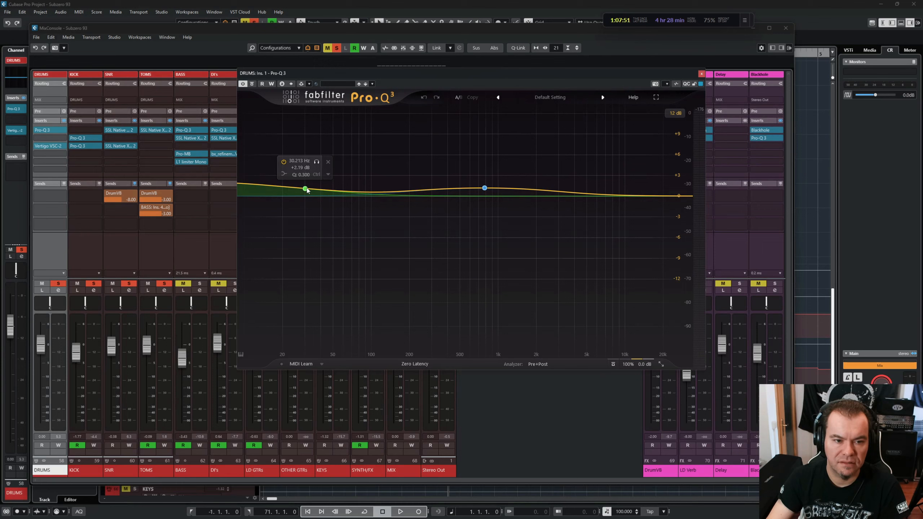
key(space)
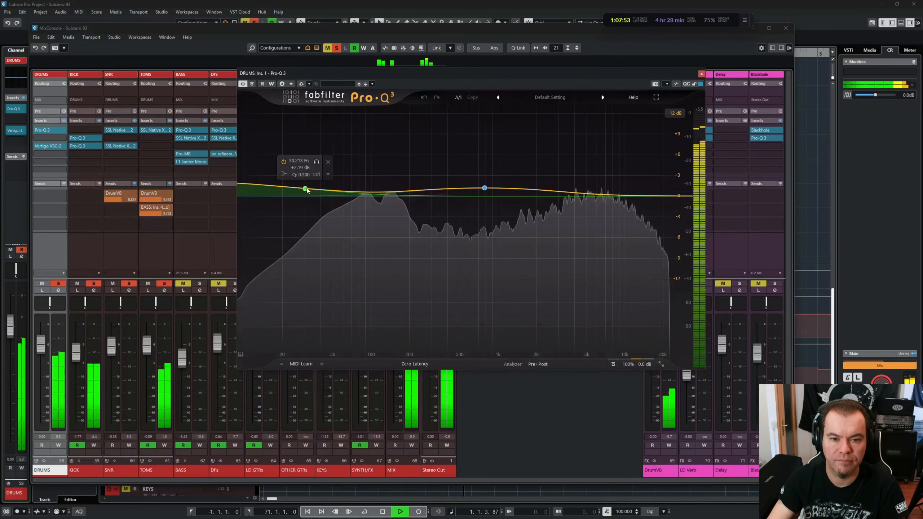
click(614, 364)
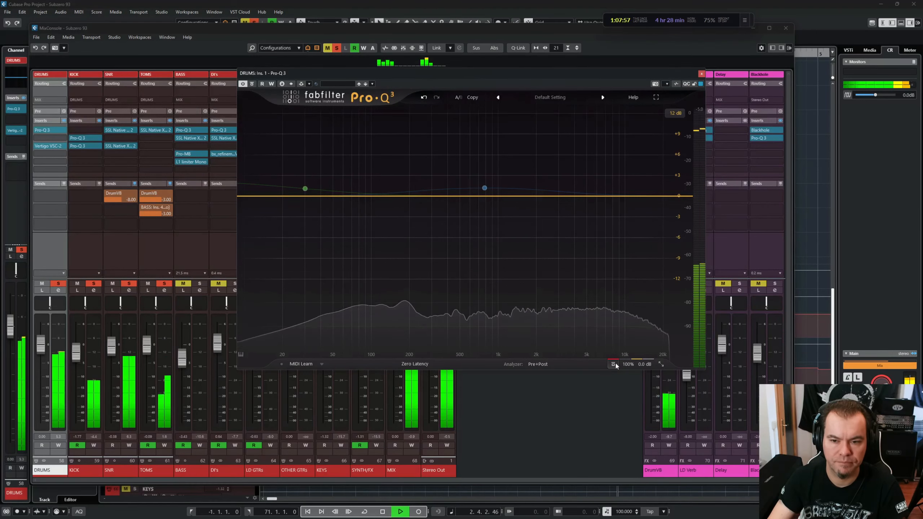
click(614, 364)
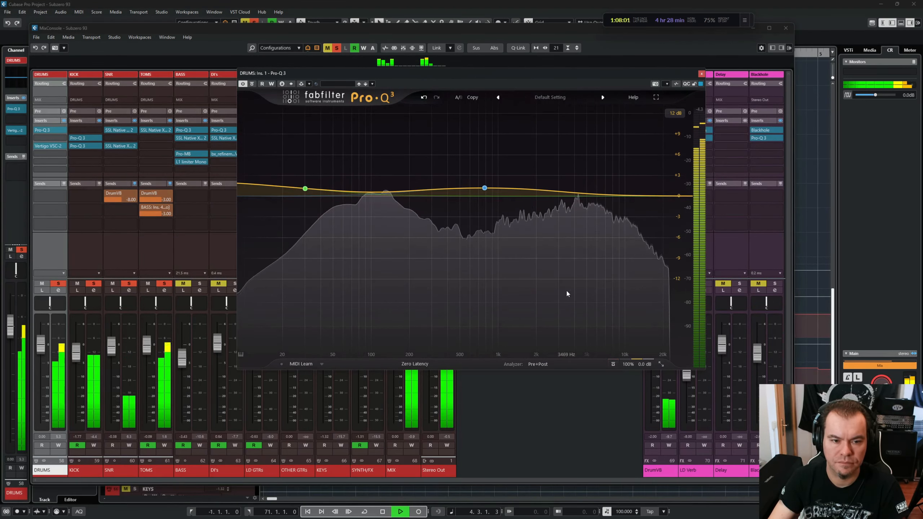
key(space)
key(ctrl+w)
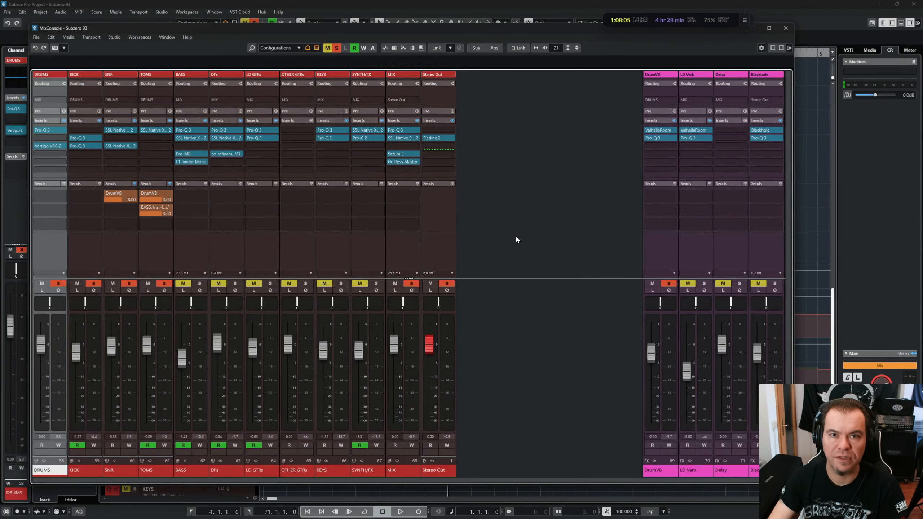
Select the BASS group channel in the MixConsole, return to the project window and select the Bass R track
key(F3)
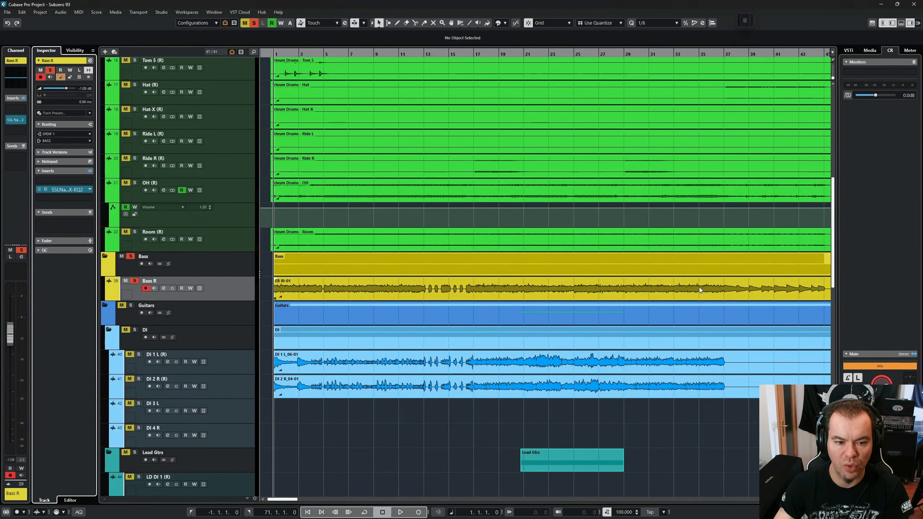
key(F3)
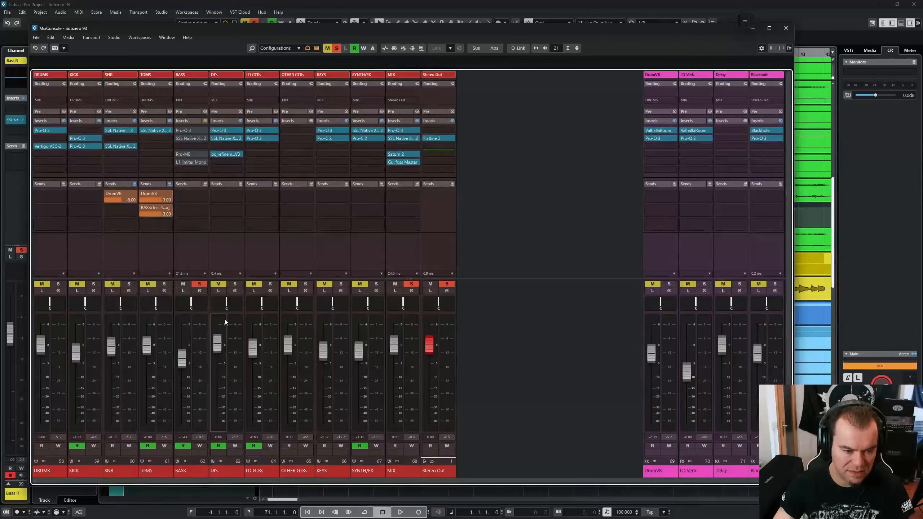
click(200, 255)
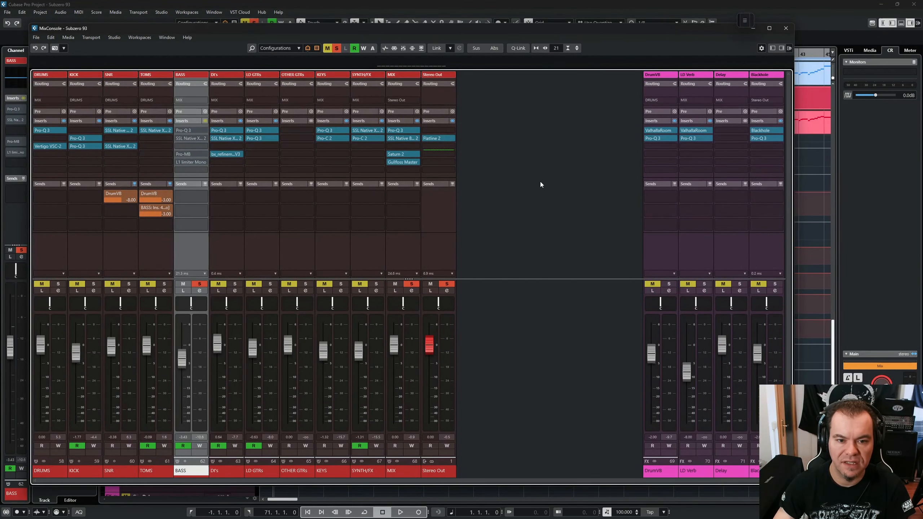
key(F3)
scroll(403, 203, up, 15)
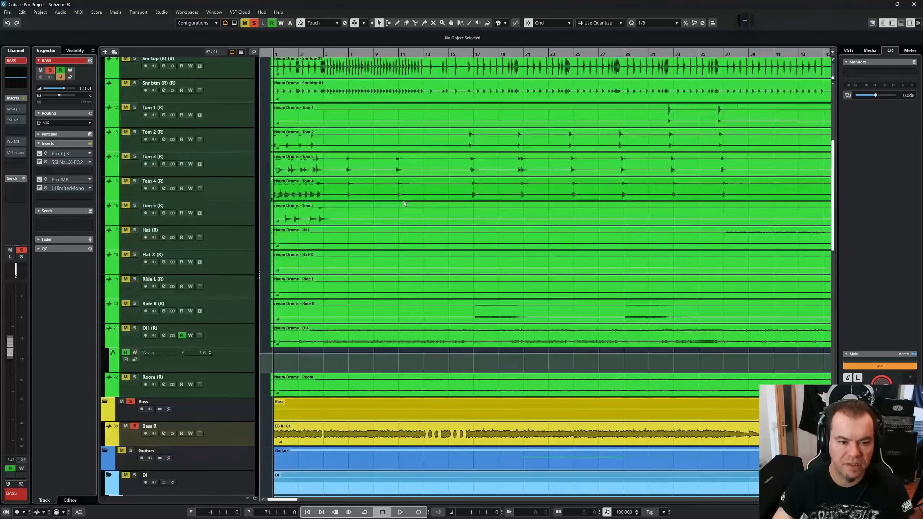
scroll(399, 203, down, 5)
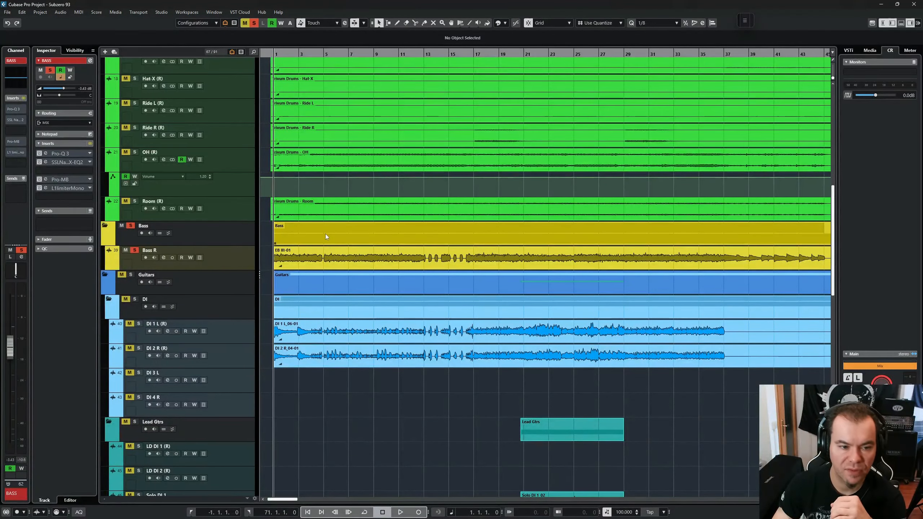
click(242, 258)
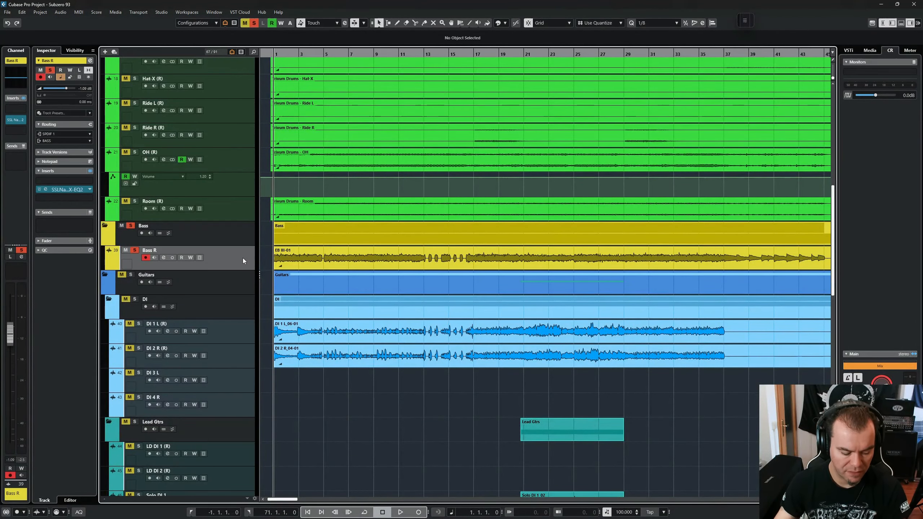
Open Bass R's SSL Native X-EQ 2, inspect its narrow cut, compare the bass with the EQ bypassed and active, and close it
key(e)
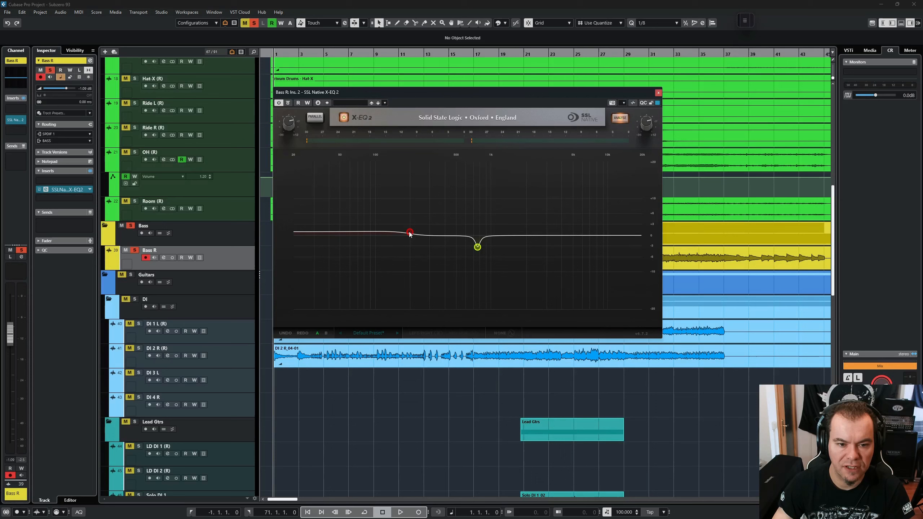
click(478, 248)
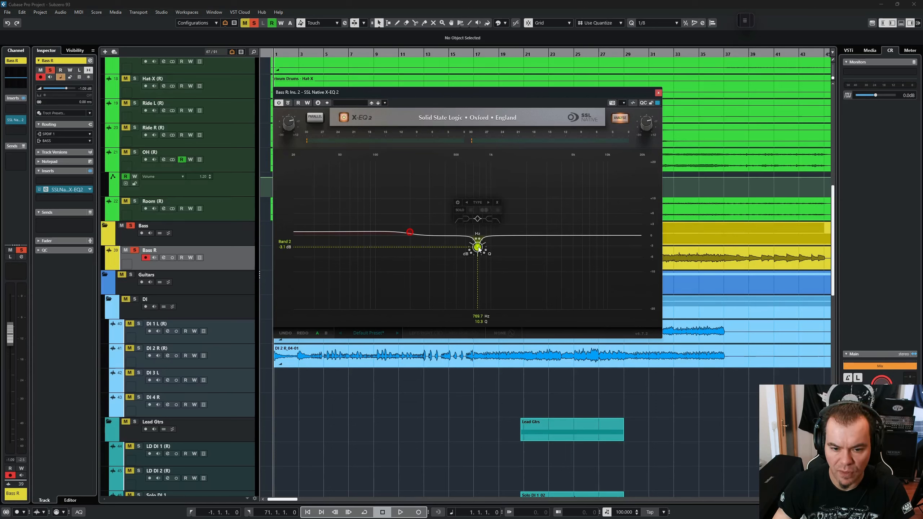
key(space)
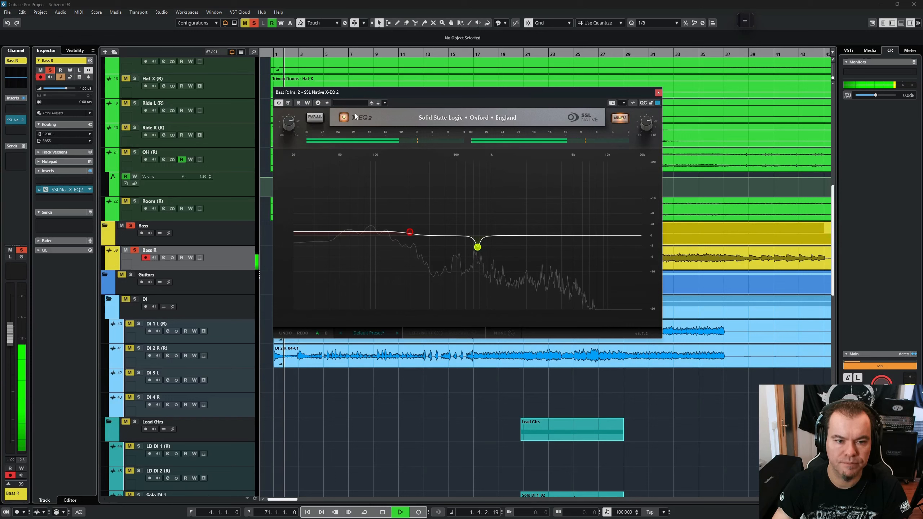
click(344, 117)
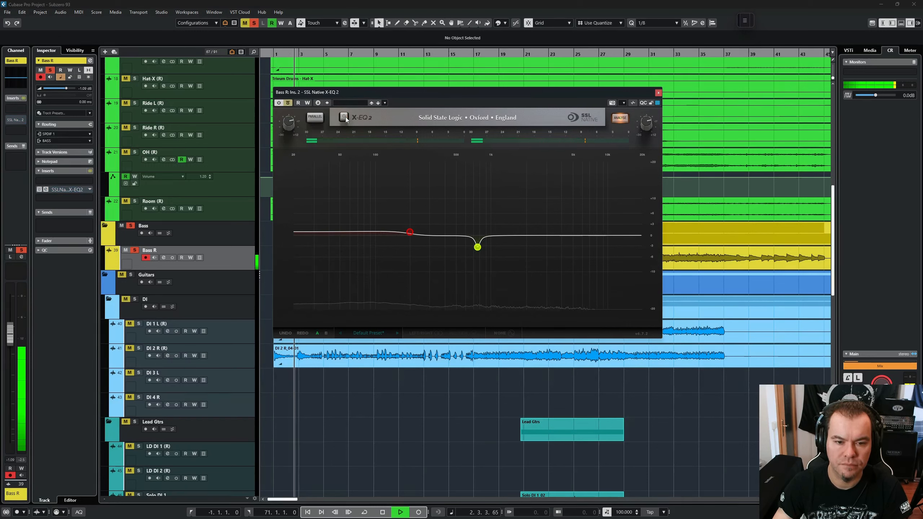
click(344, 117)
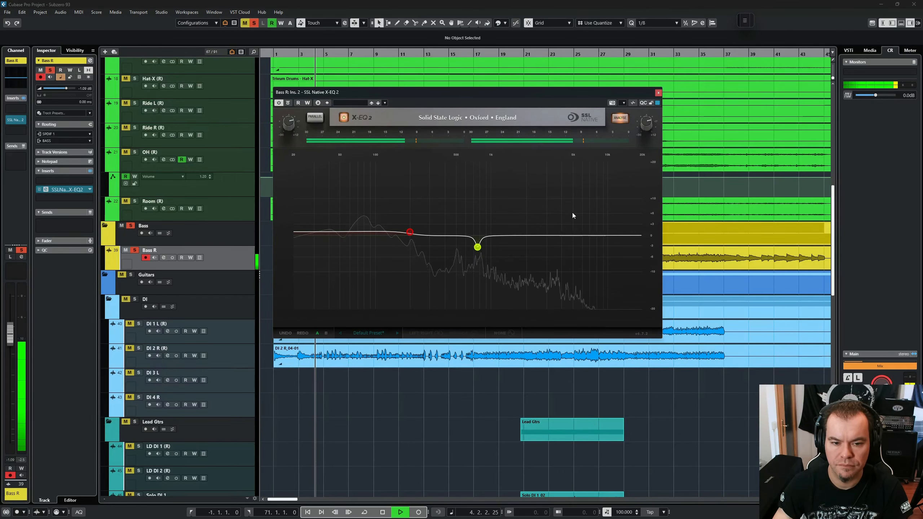
key(space)
key(Escape)
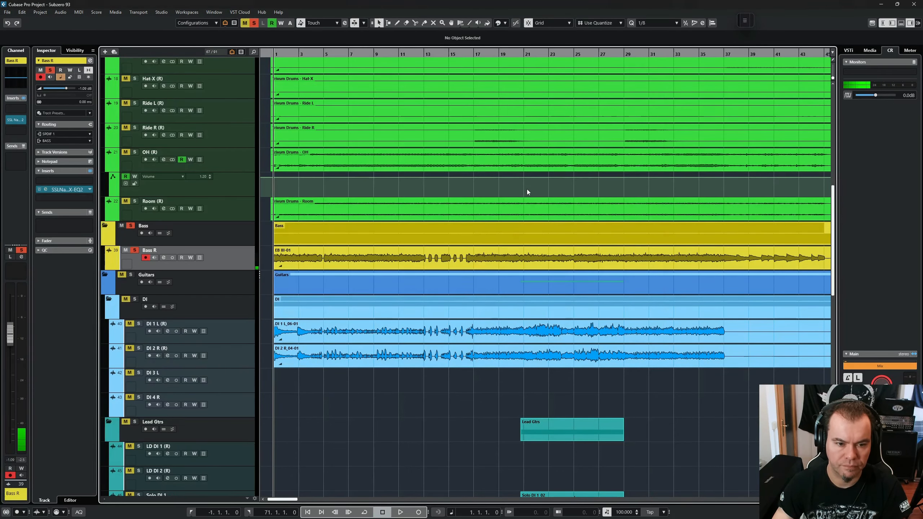
Open the BASS group's Pro-Q 3 from the MixConsole and review its low and high cut filters and each bell band
key(F3)
click(188, 252)
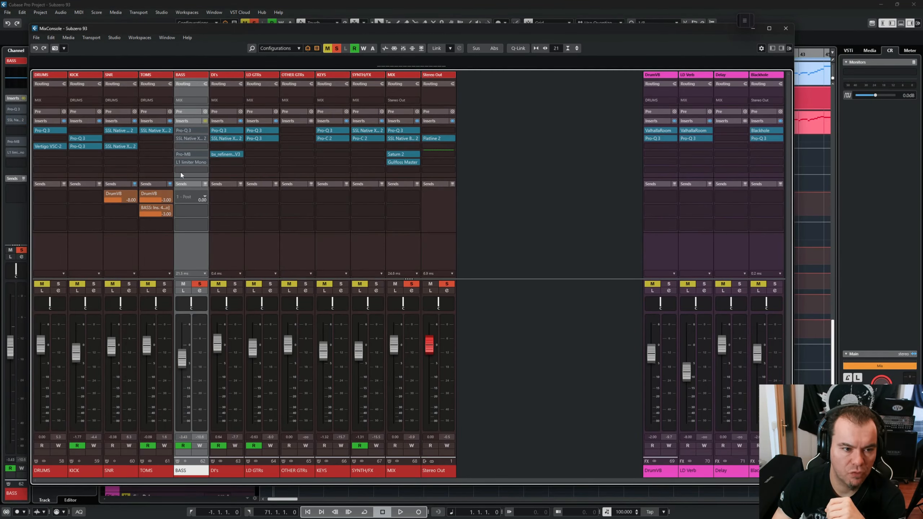
click(186, 131)
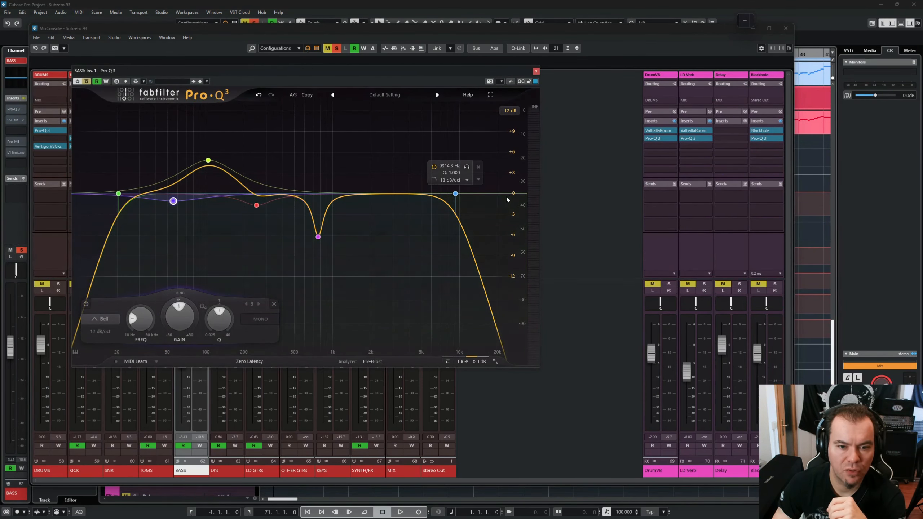
mouse_move(120, 206)
mouse_move(459, 196)
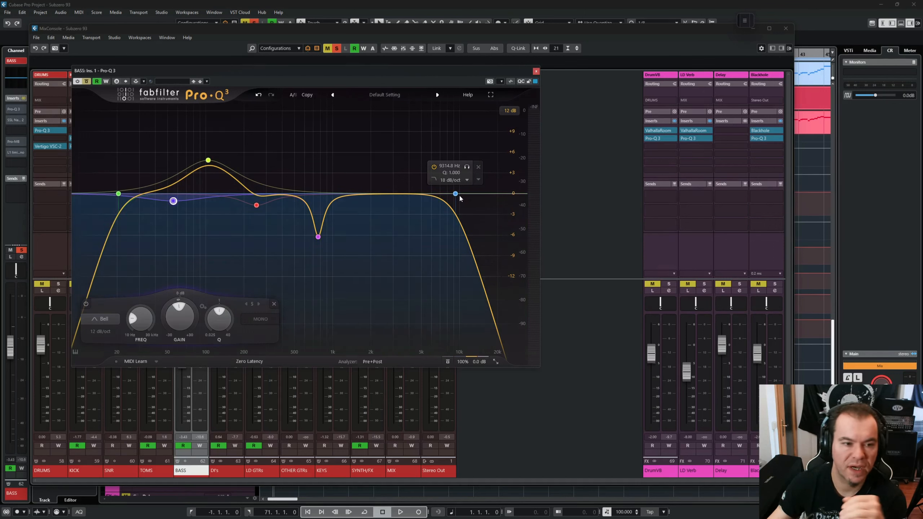
click(209, 160)
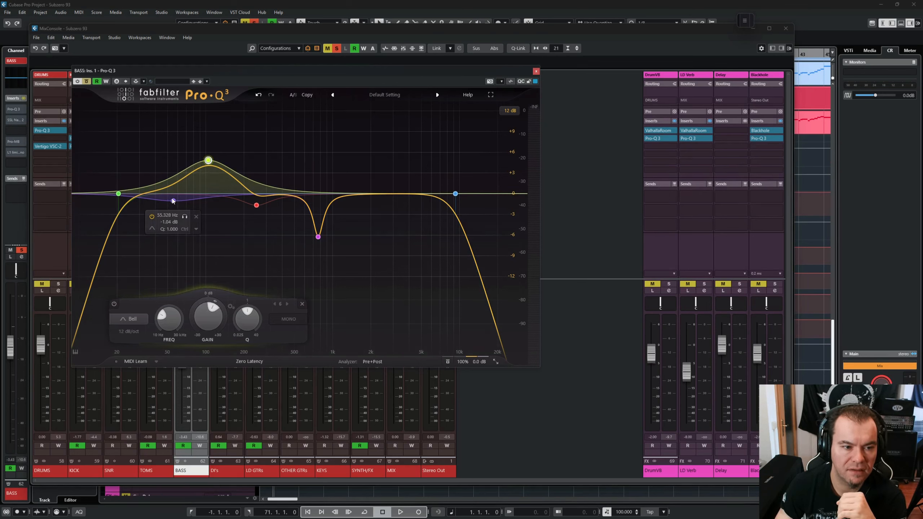
click(174, 201)
mouse_move(176, 203)
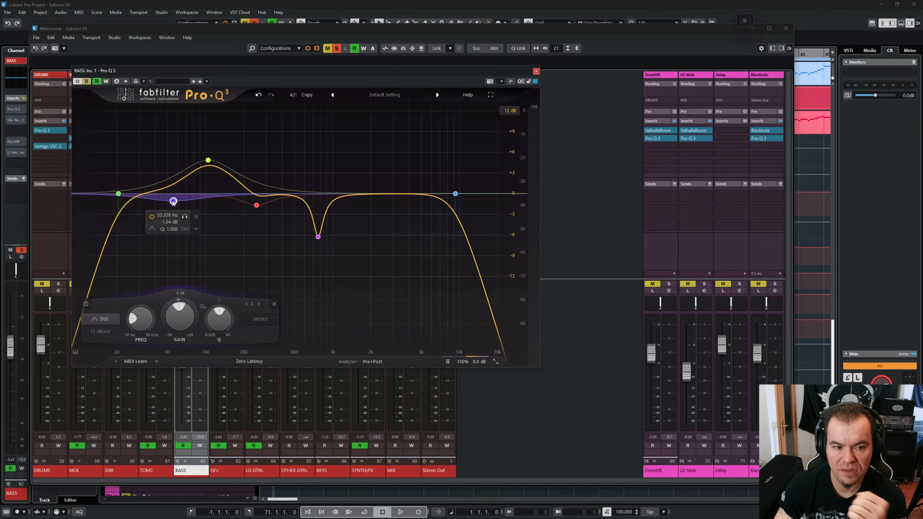
mouse_move(257, 207)
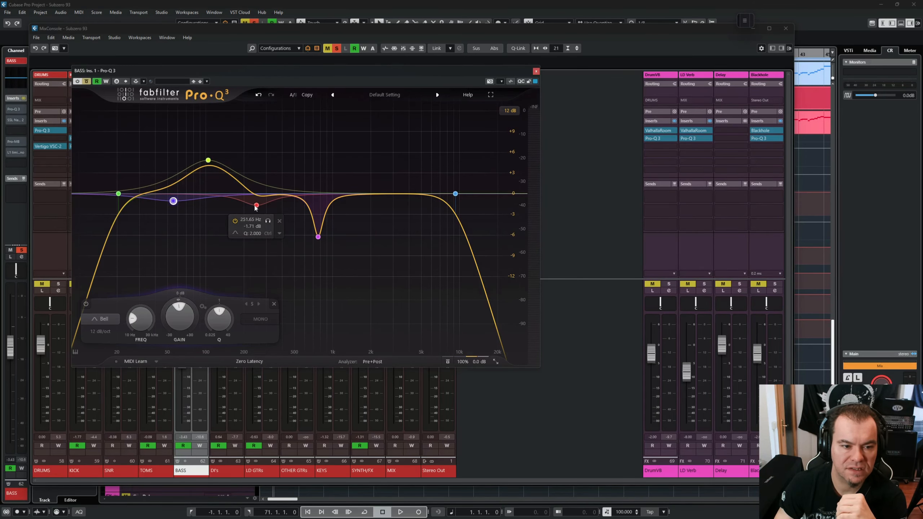
mouse_move(319, 234)
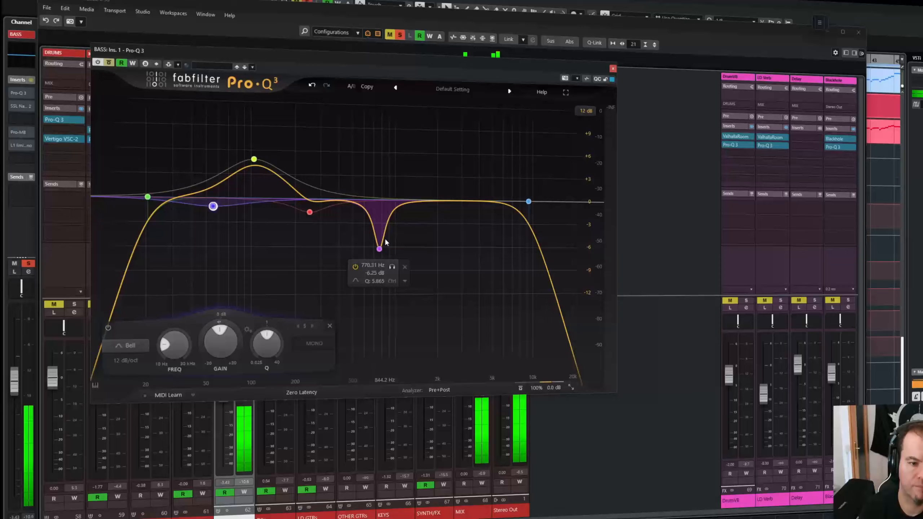
Activate the BASS group's Pro-Q 3 during playback and audition its 104 Hz boost, 770 Hz cut and 55 Hz dip in isolation
mouse_move(254, 159)
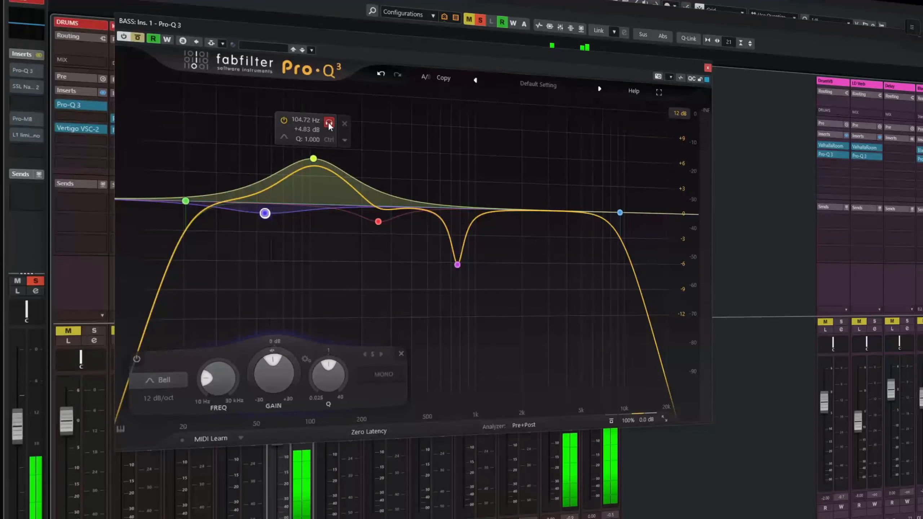
click(137, 38)
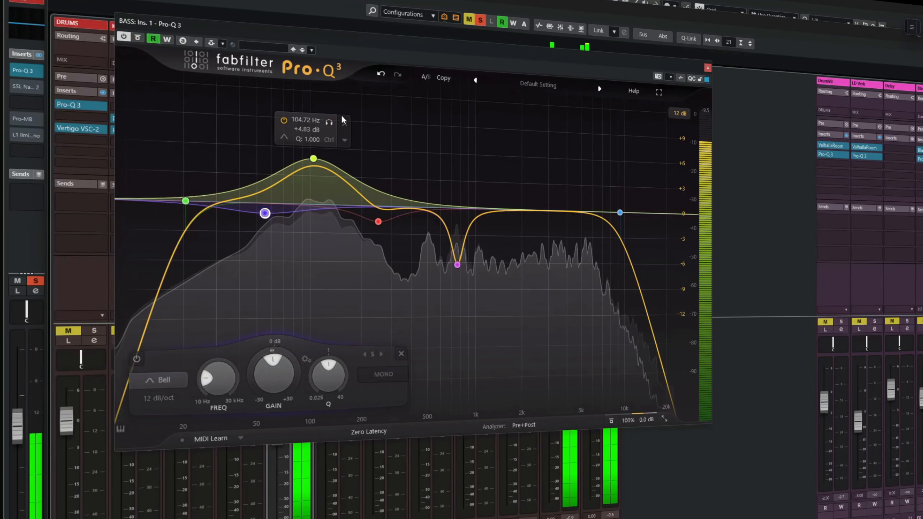
click(330, 122)
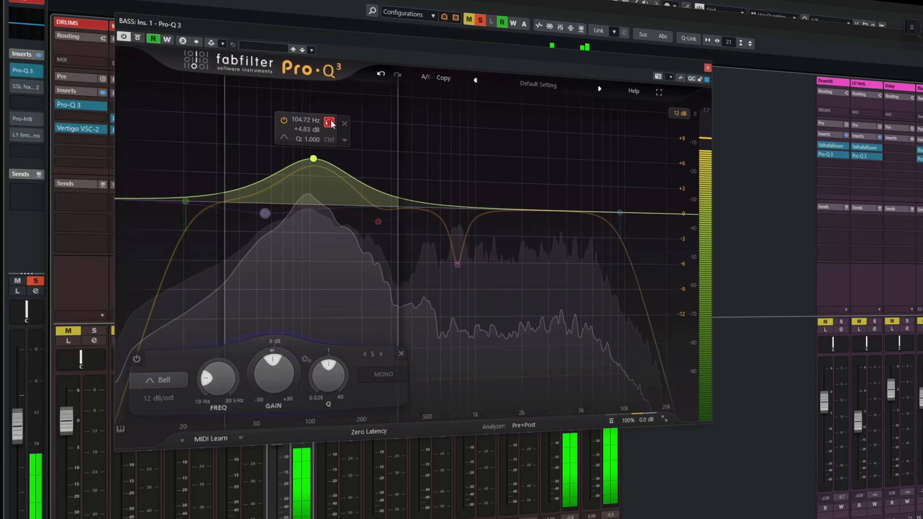
mouse_move(458, 265)
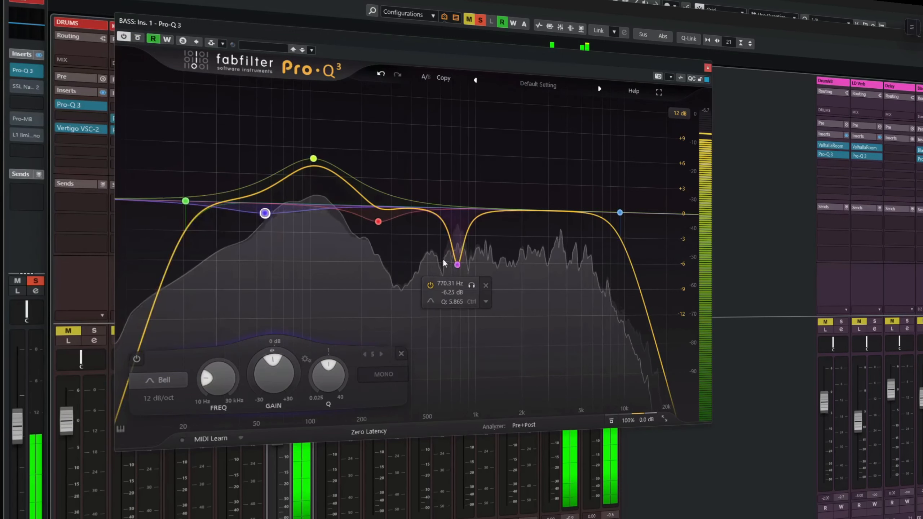
click(472, 286)
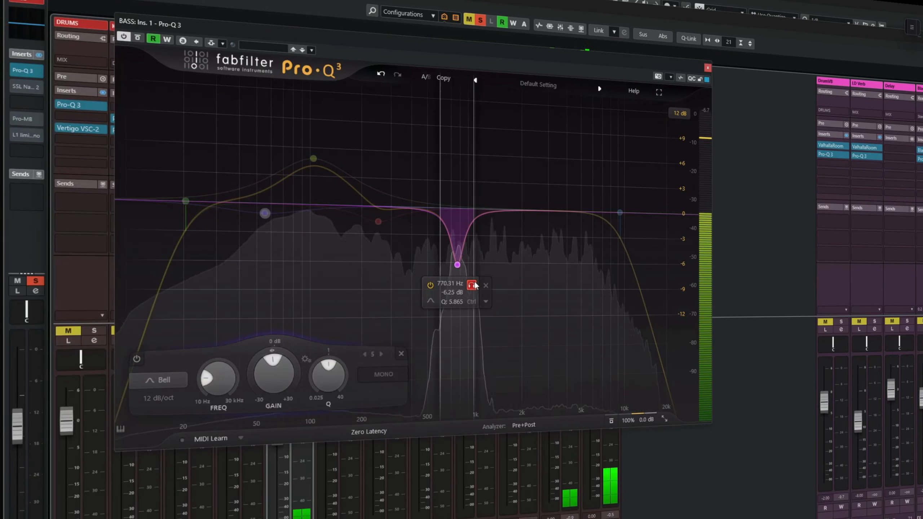
mouse_move(265, 213)
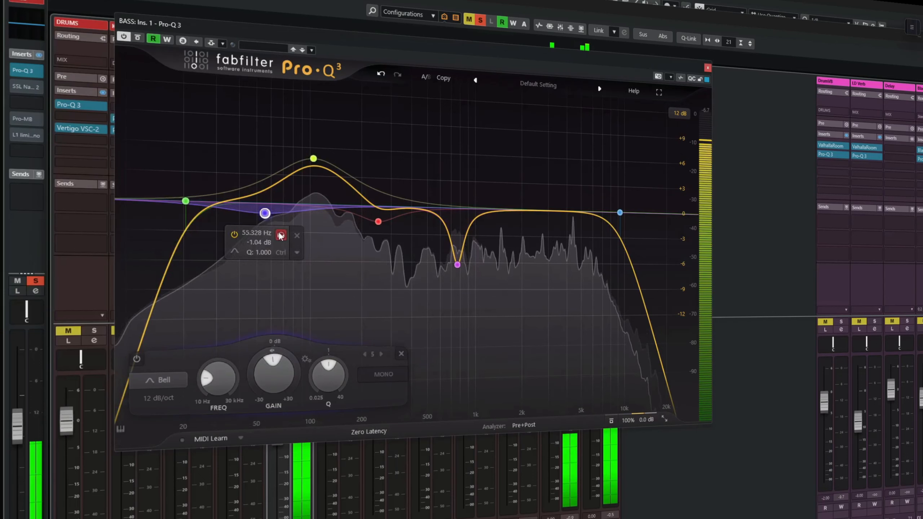
mouse_move(620, 213)
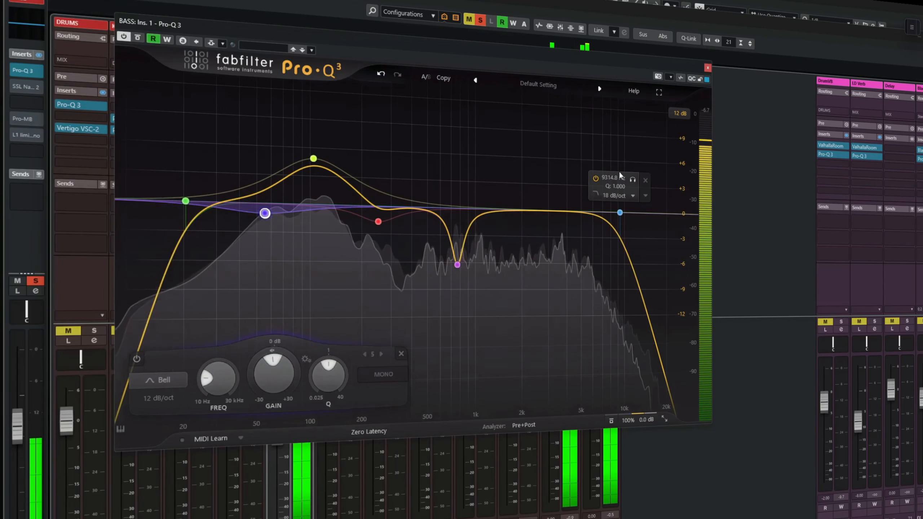
Compare the bass with the Pro-Q 3 bypassed and active, stop playback and clear the solo
click(611, 420)
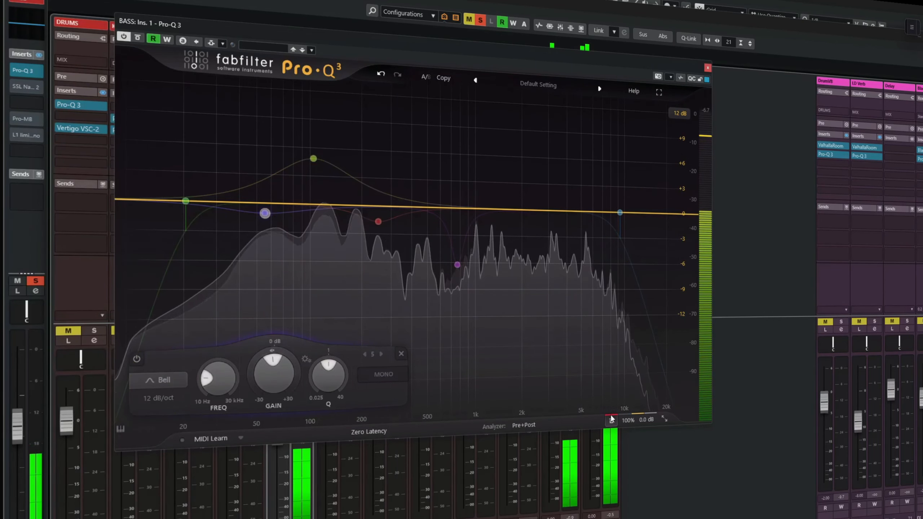
click(611, 420)
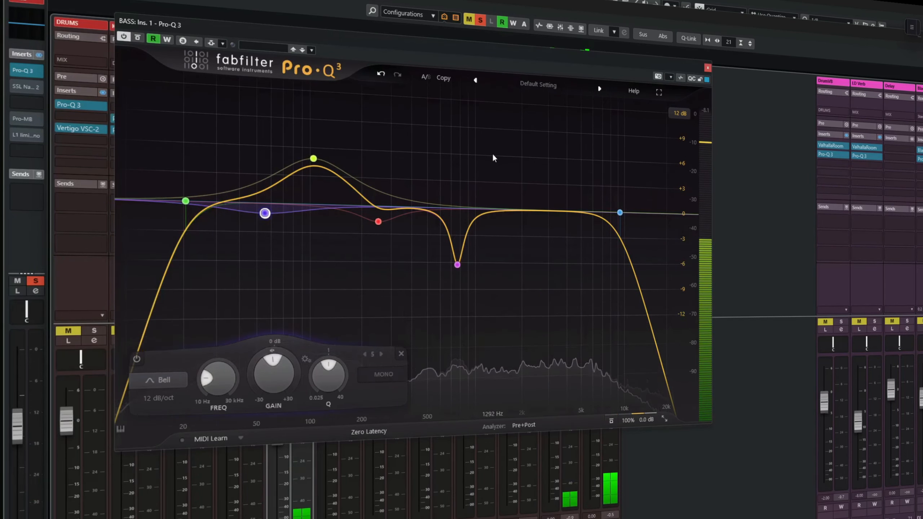
key(s)
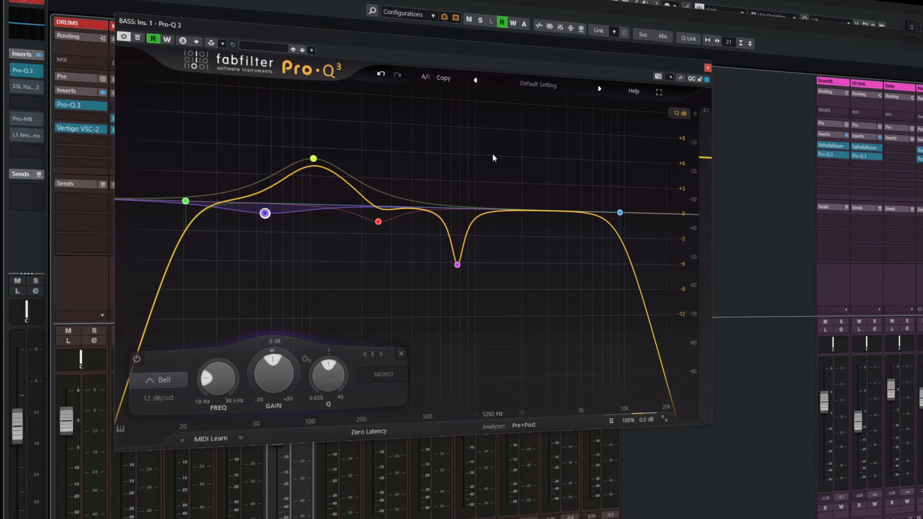
Play the full mix, compare it with the BASS group's Pro-Q 3 bypassed and active, and close the EQ with BASS soloed
key(space)
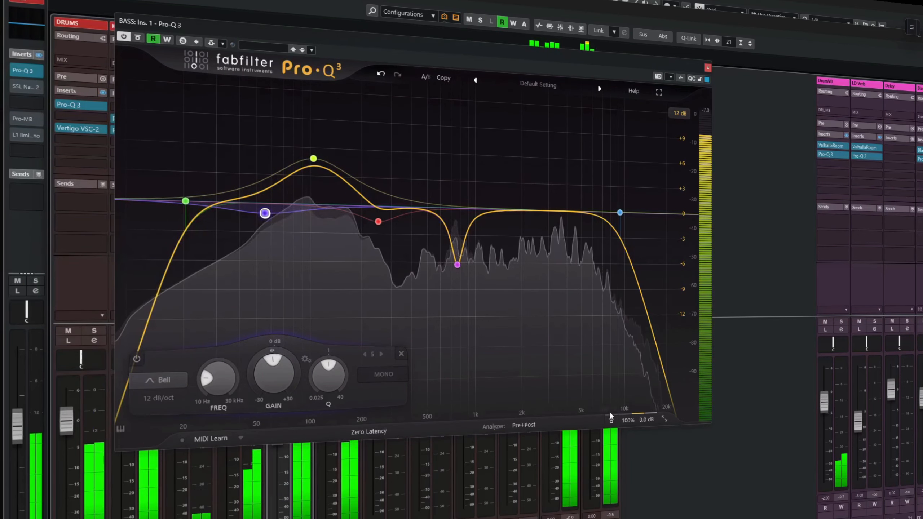
click(616, 423)
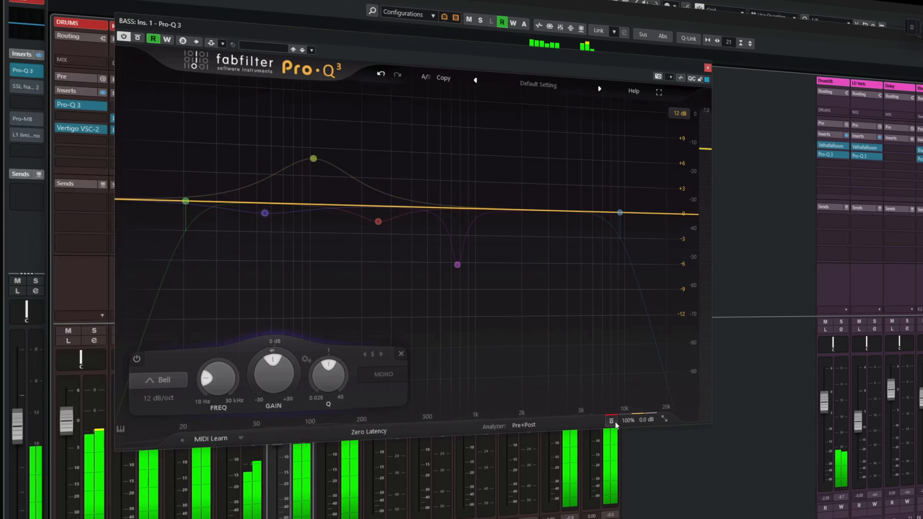
click(614, 423)
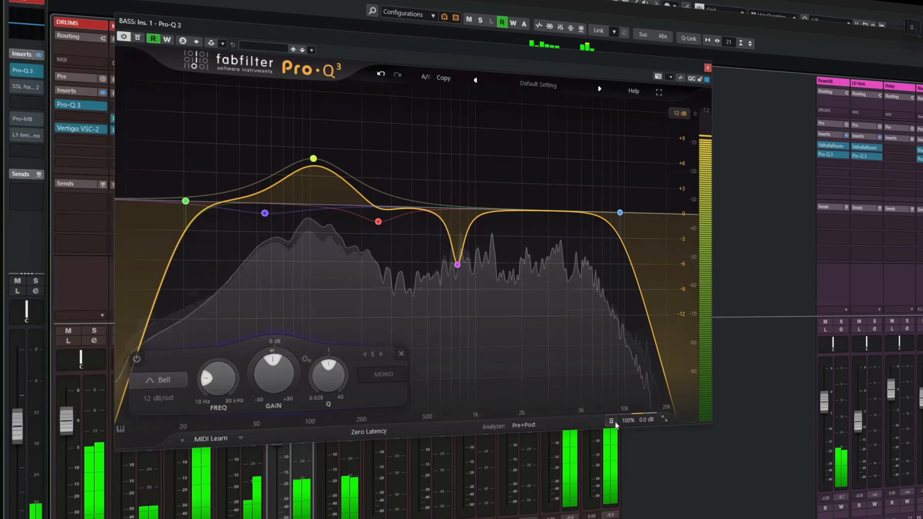
click(614, 423)
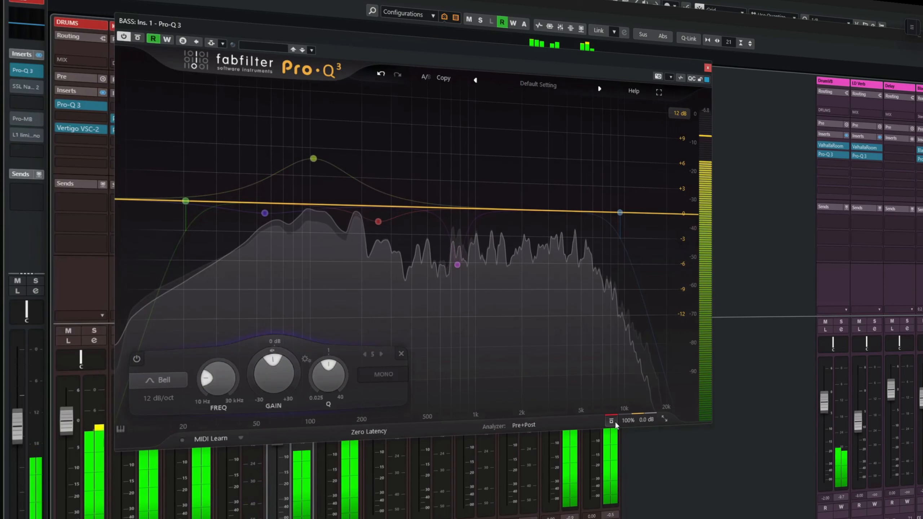
click(614, 423)
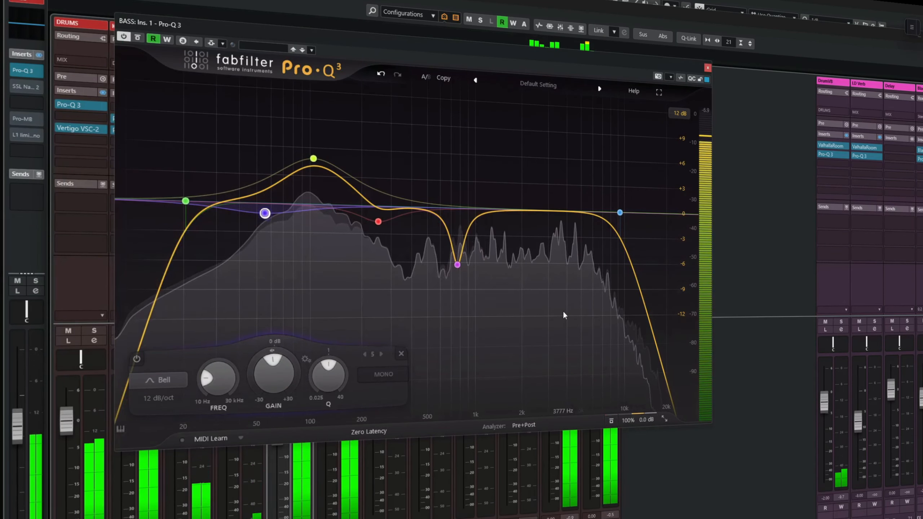
key(s)
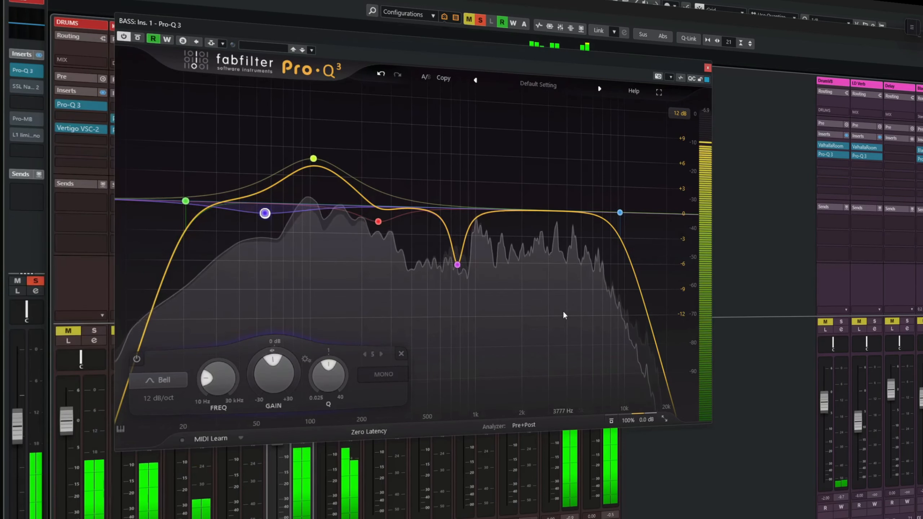
click(708, 68)
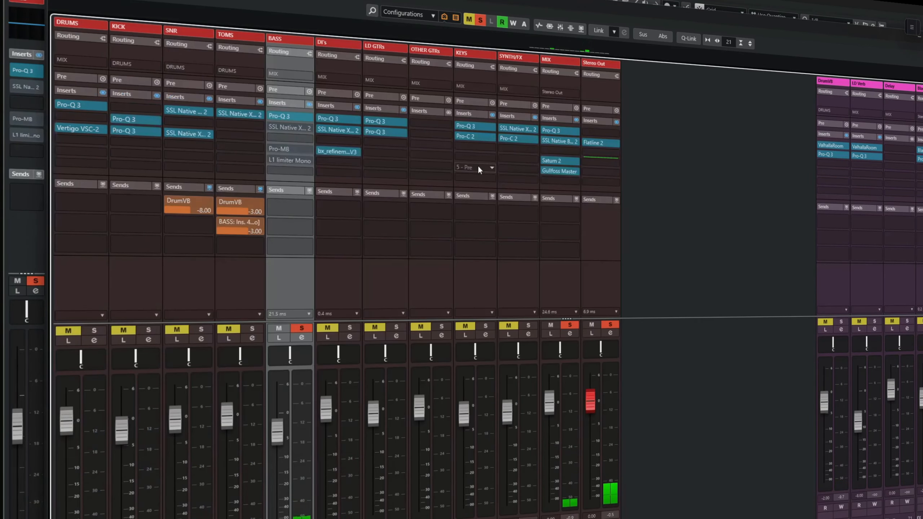
Open the BASS group's SSL Native X-EQ 2, compare the soloed bass with it bypassed and active, and leave it active
drag(282, 125, 283, 127)
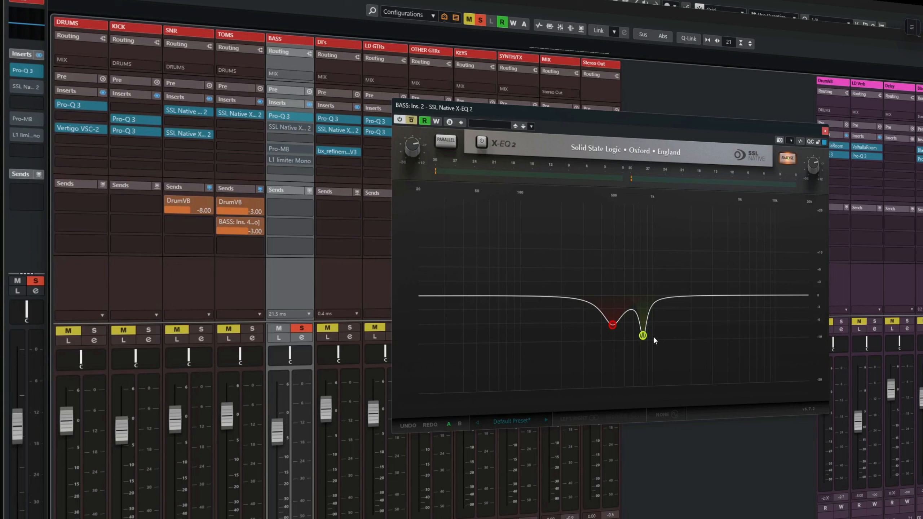
key(space)
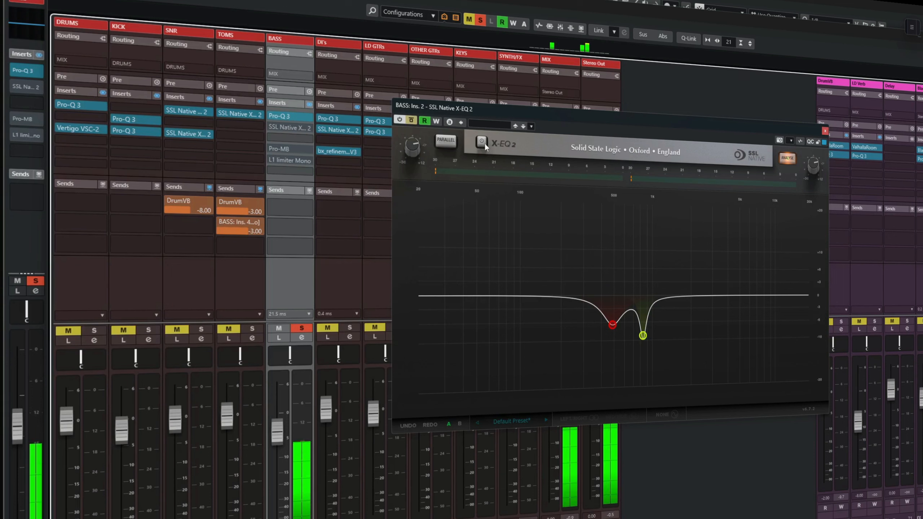
click(482, 142)
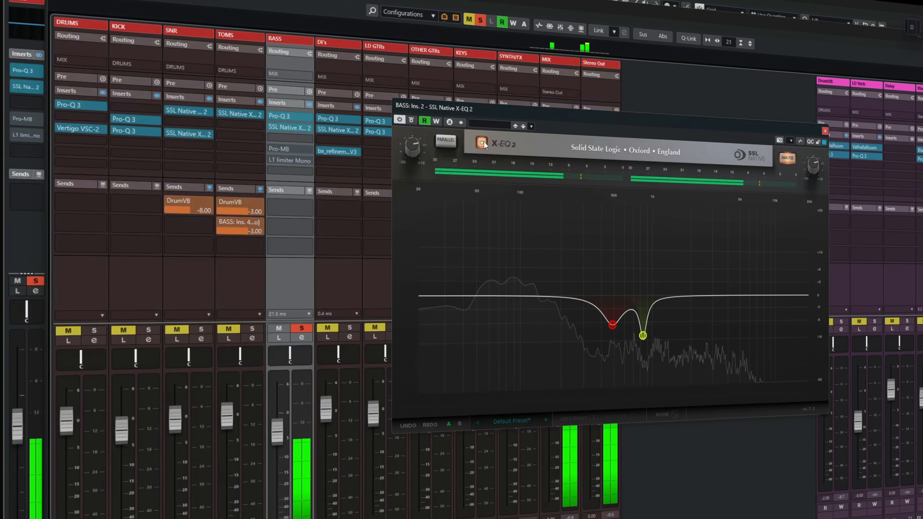
click(483, 140)
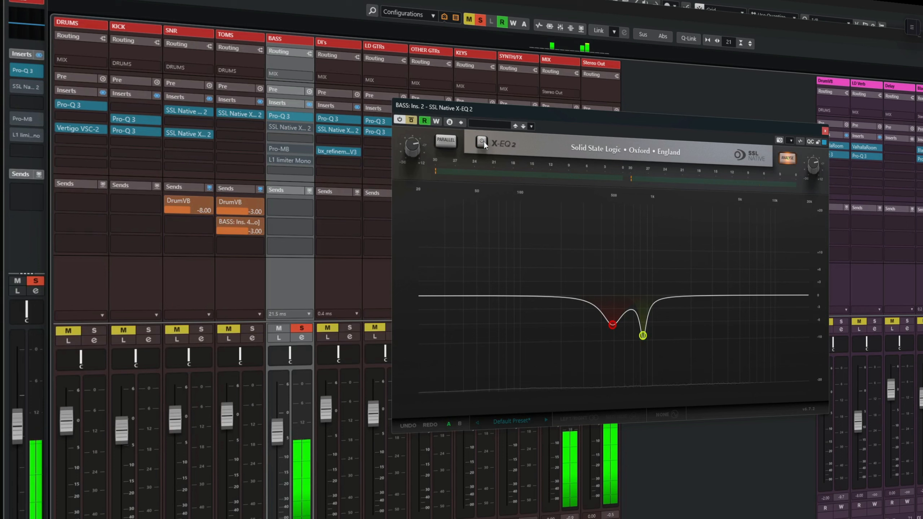
click(484, 141)
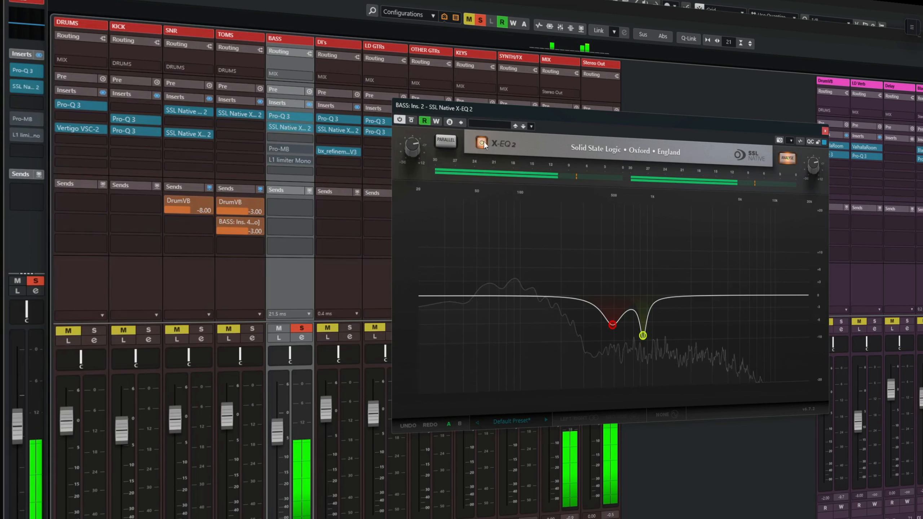
click(483, 141)
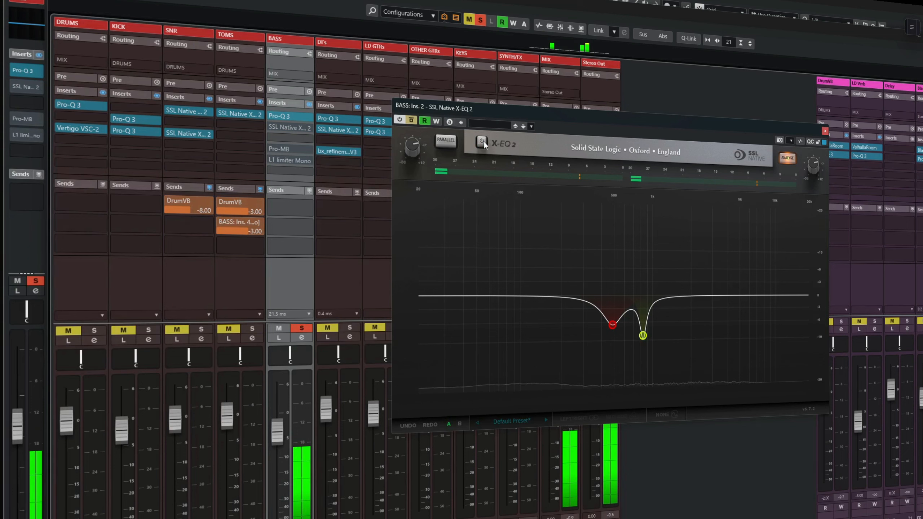
click(483, 141)
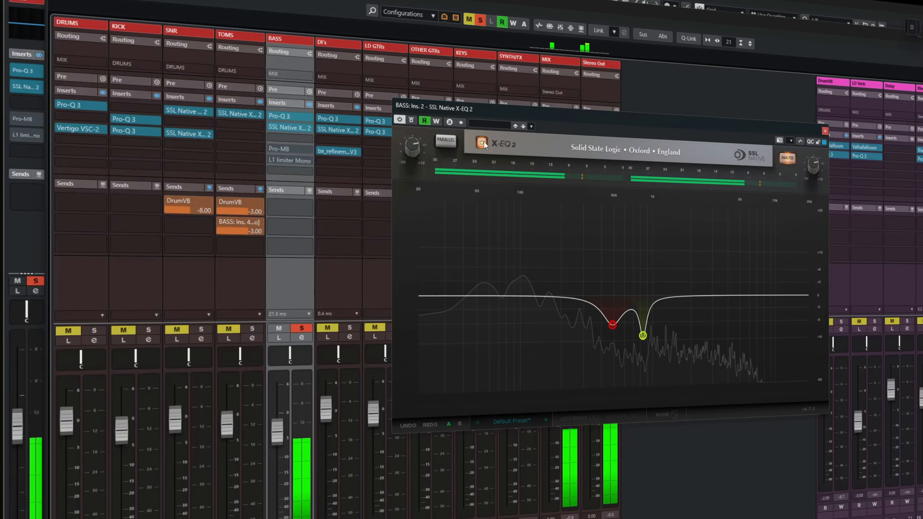
click(309, 129)
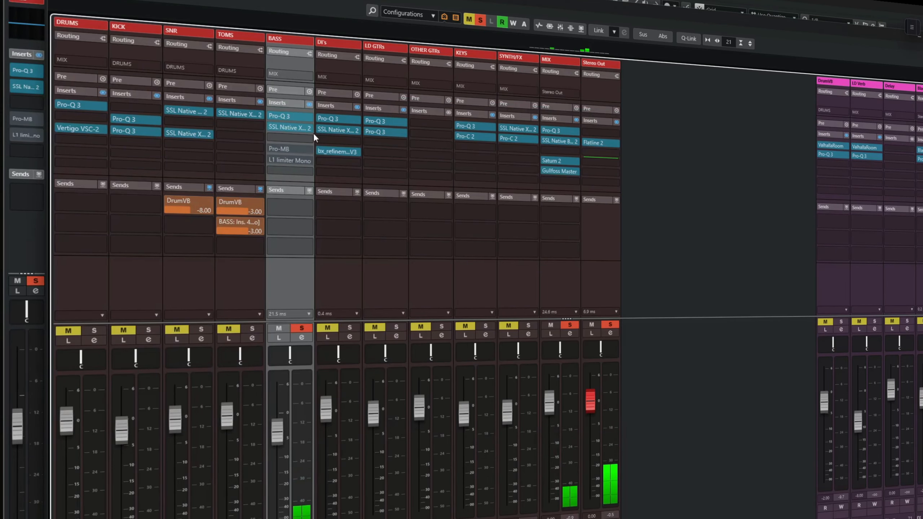
Activate and open the BASS group's Pro-MB, and solo the DRUMS group together with BASS
click(271, 149)
click(280, 148)
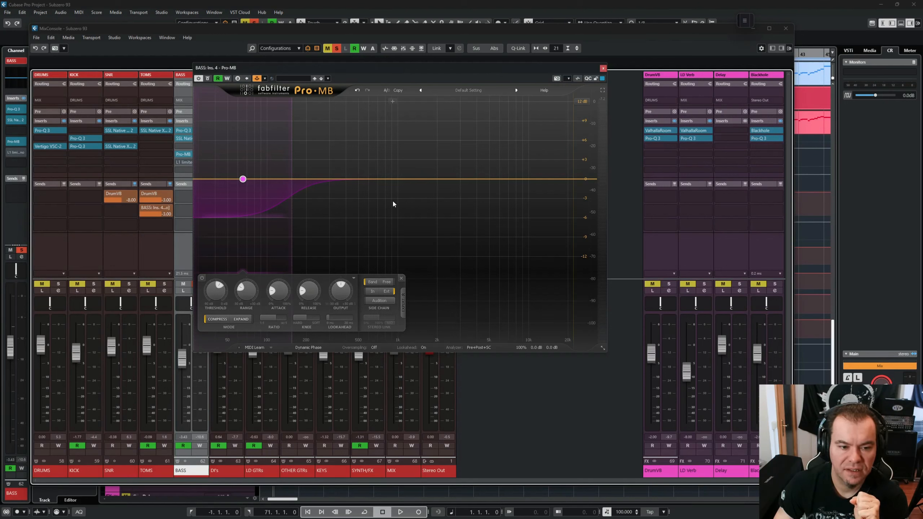
click(60, 250)
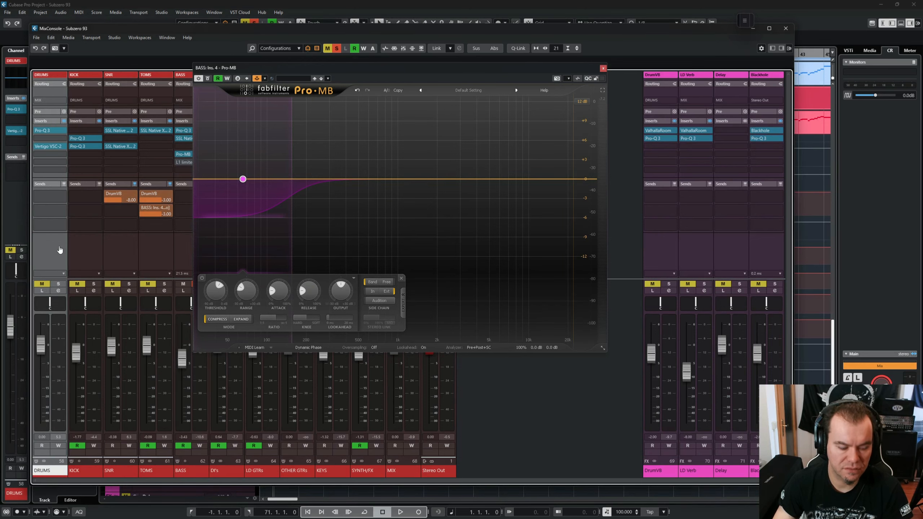
click(182, 256)
Play the drums and bass repeatedly to audition the Pro-MB's side-chained low-band compression, and close the plug-in
key(space)
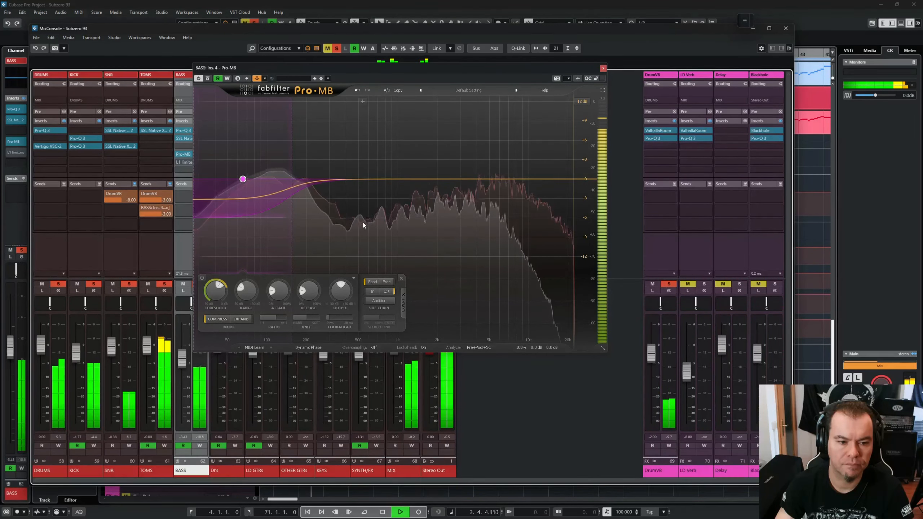
key(space)
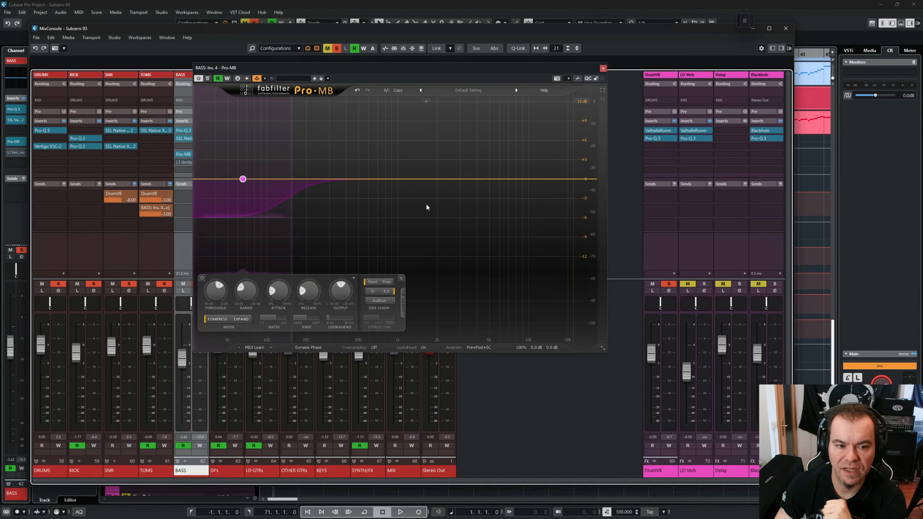
key(space)
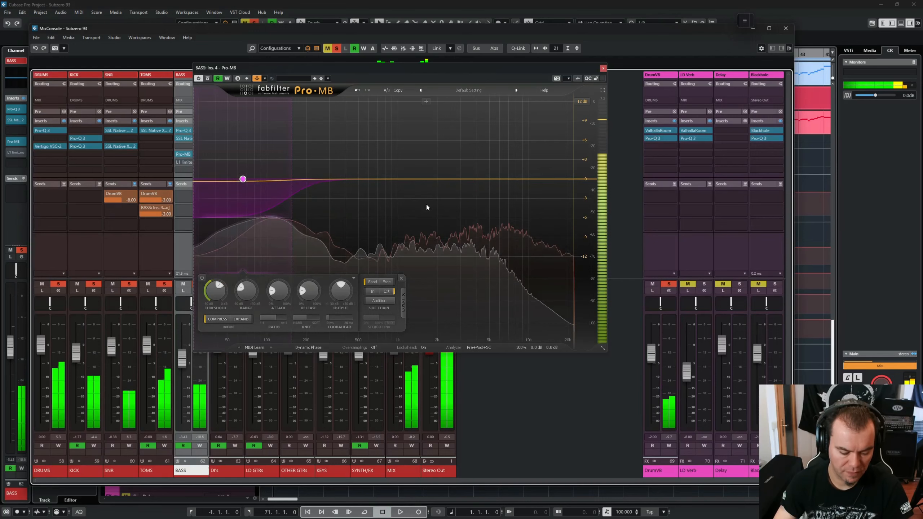
key(space)
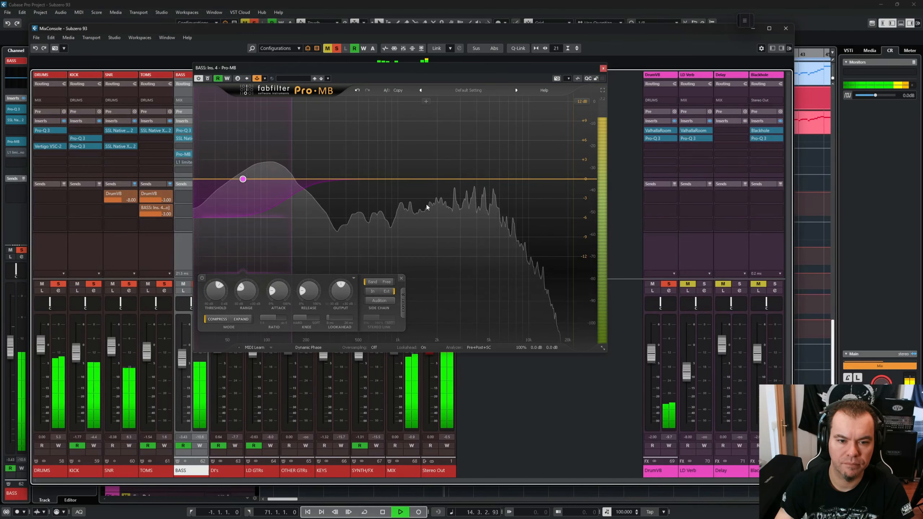
key(space)
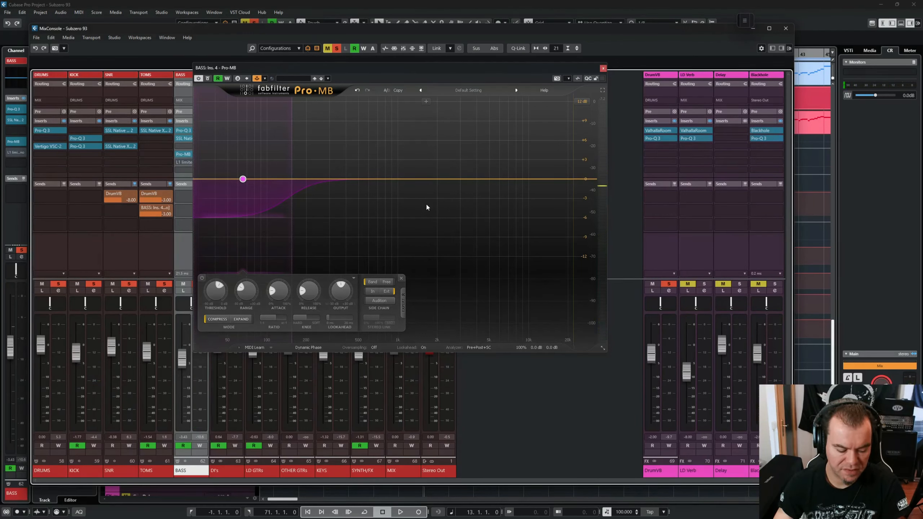
key(space)
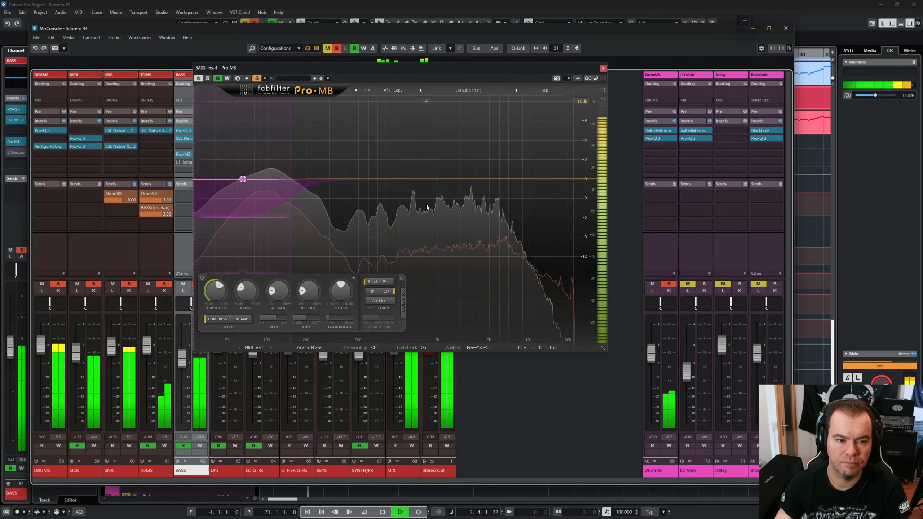
key(space)
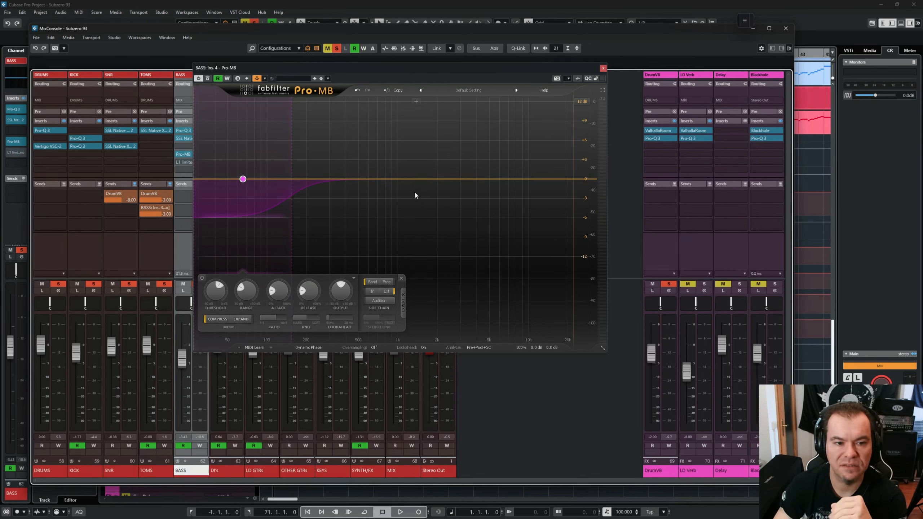
click(603, 68)
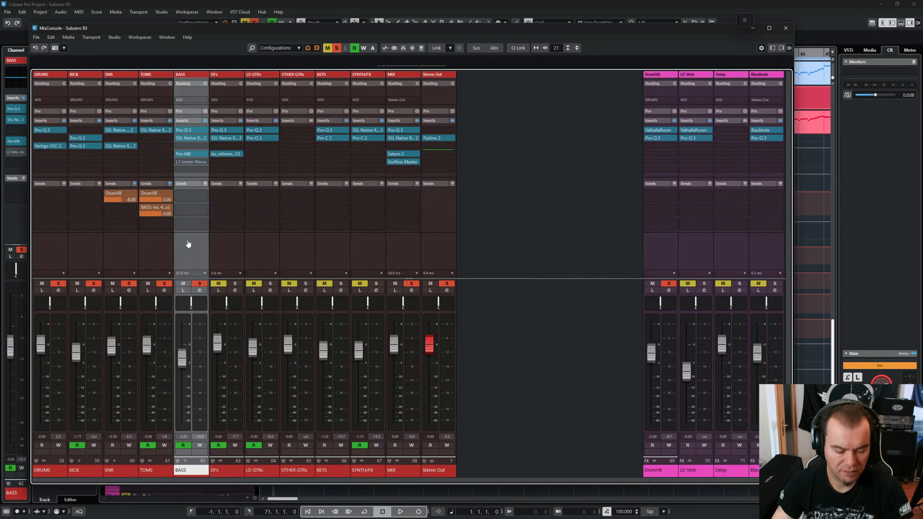
Solo only BASS, activate and open its L1 limiter Mono, and place the limiter window over the mixer channels
key(s)
key(s)
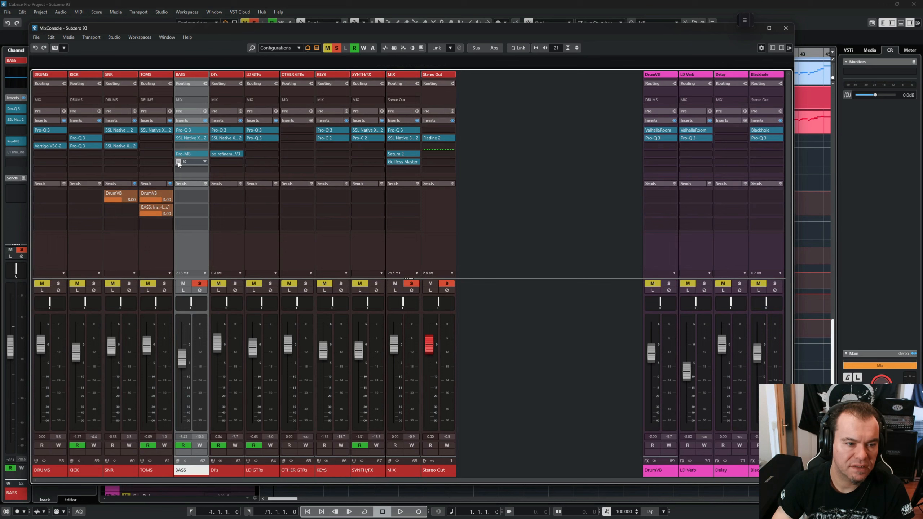
click(178, 162)
click(185, 162)
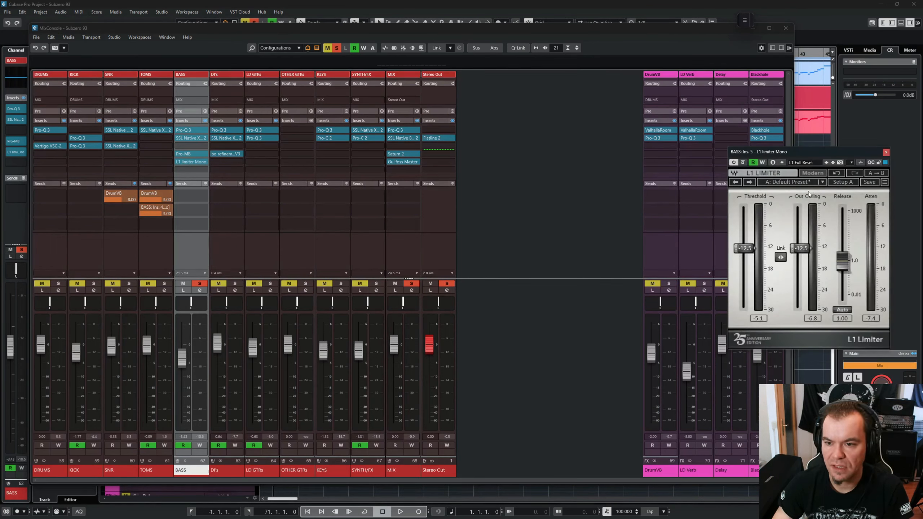
drag(852, 152, 407, 117)
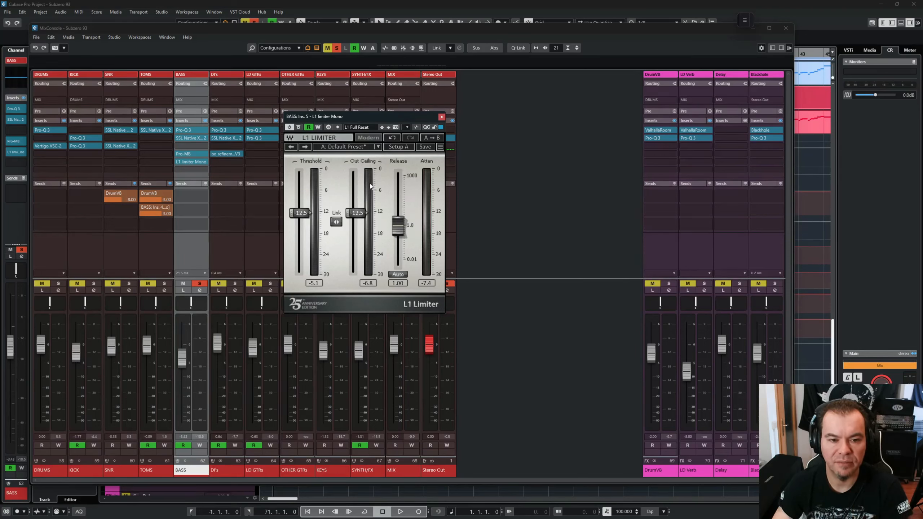
Audition the soloed bass through the L1 limiter in two playback passes and close the limiter
key(space)
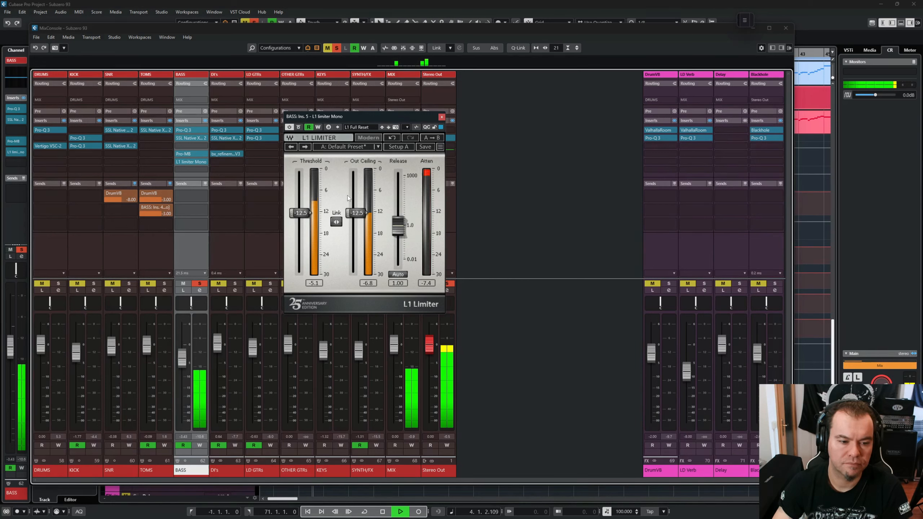
key(space)
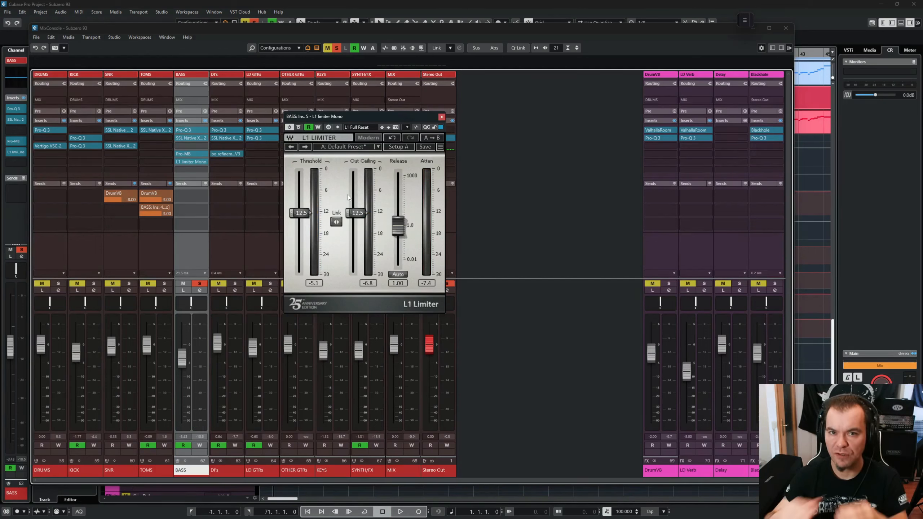
key(space)
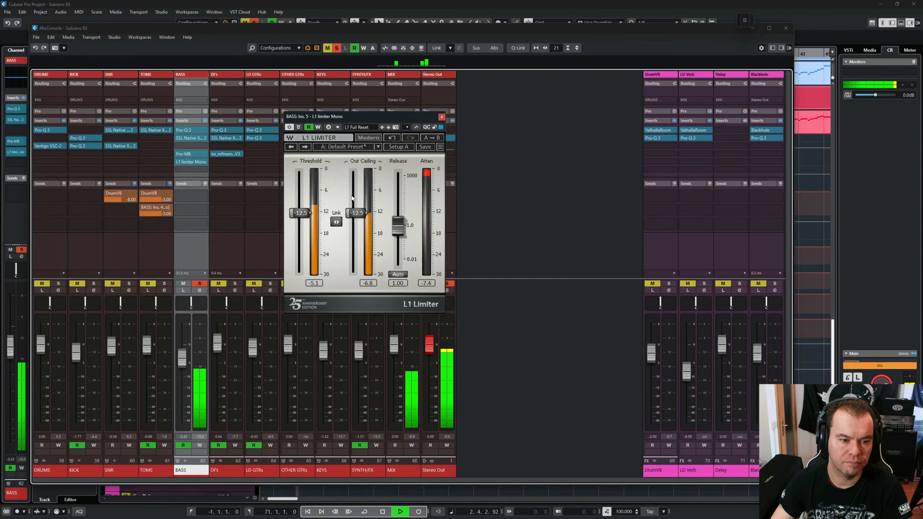
key(space)
click(442, 117)
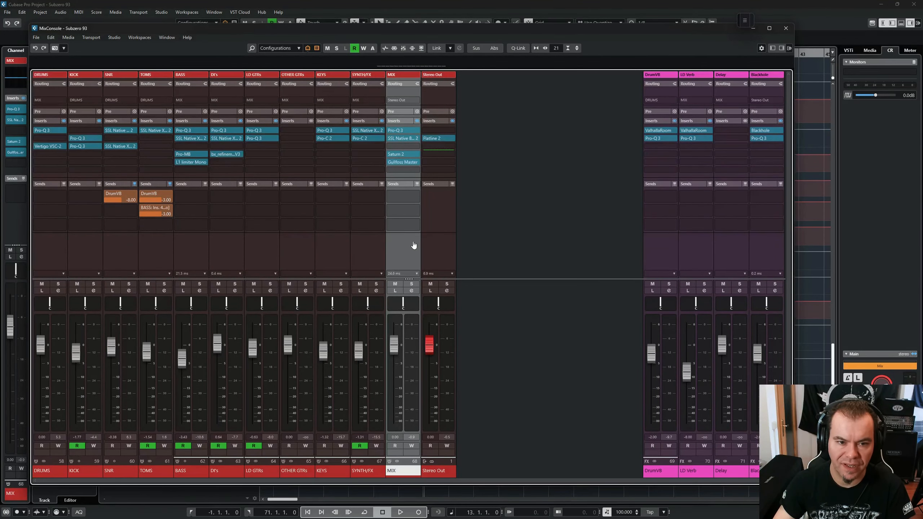
Bypass Gullfoss Master, Saturn 2 and the SSL Native insert on the MIX group, and review its Pro-Q 3 bands
click(390, 162)
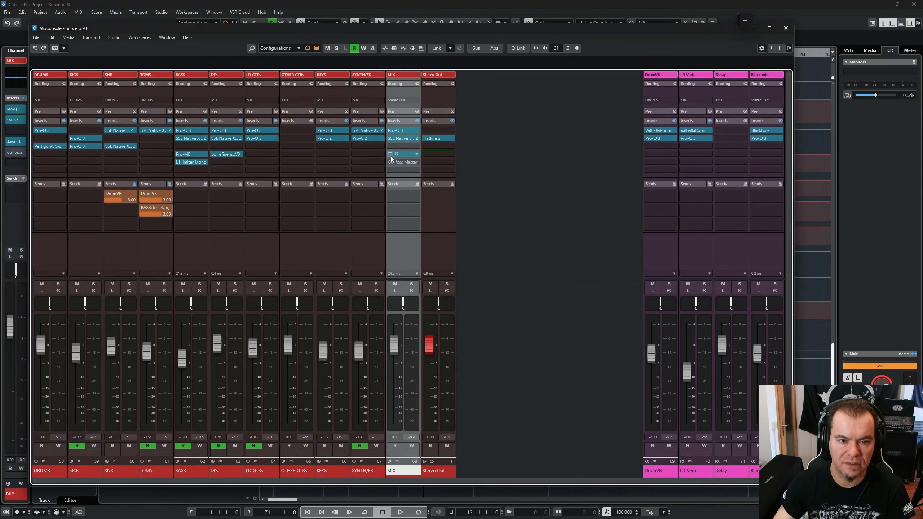
click(390, 154)
click(390, 138)
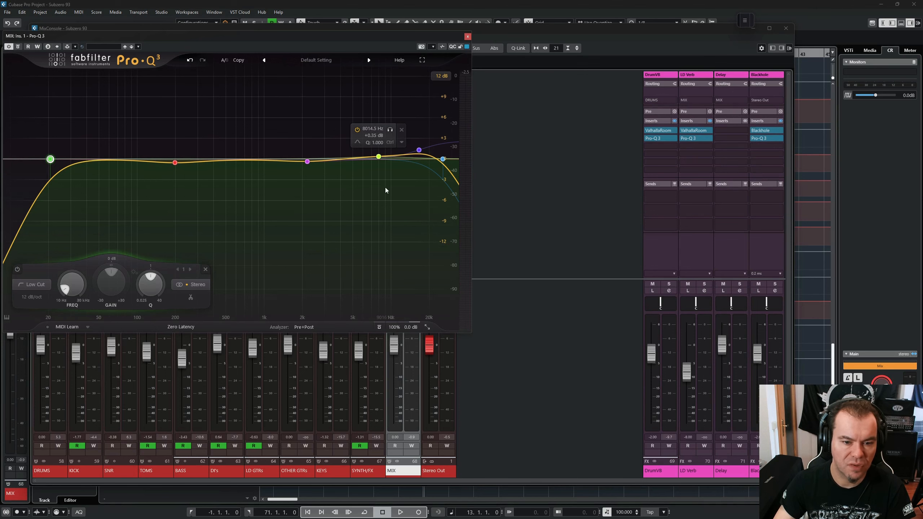
key(ctrl+w)
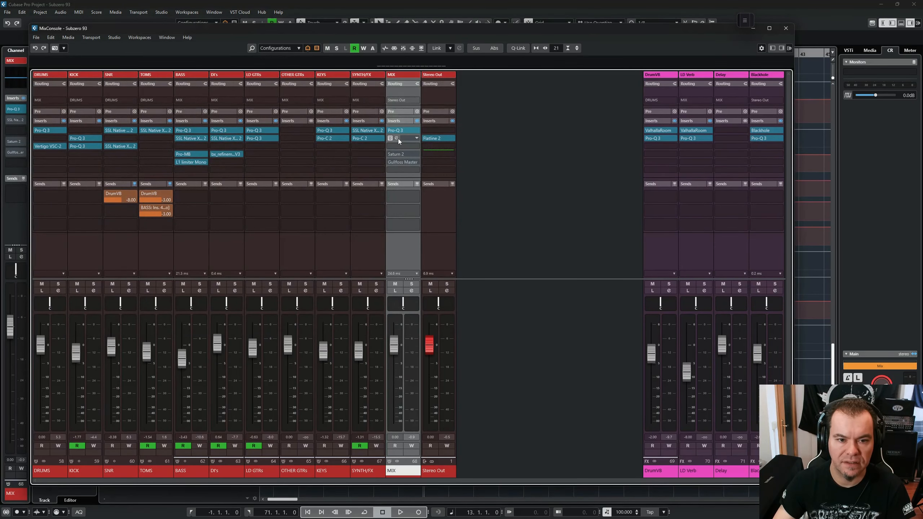
Open the SSL Native Bus Compressor 2 on the MIX group, take it out of bypass and audition the full mix
click(399, 138)
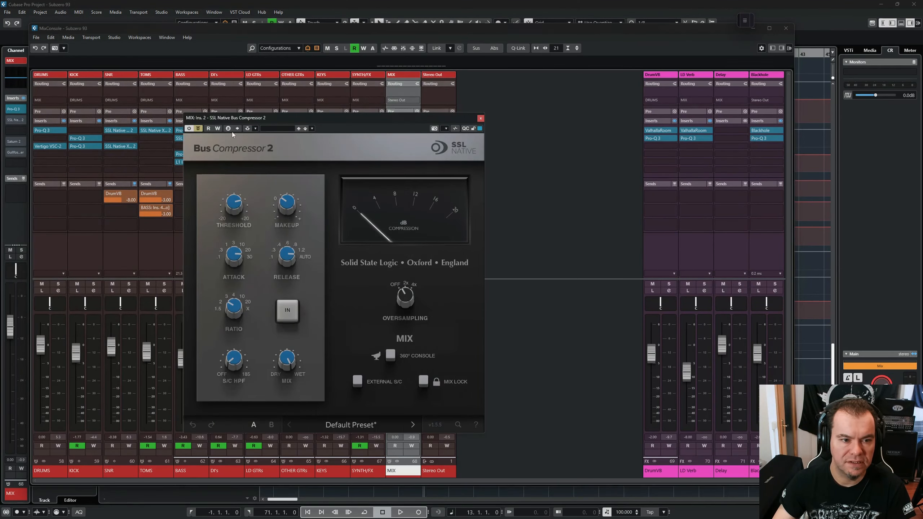
click(198, 128)
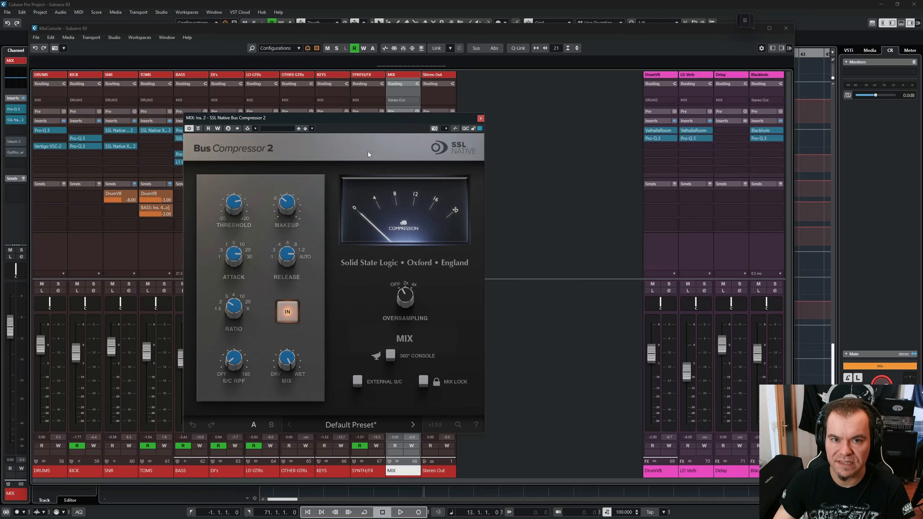
key(space)
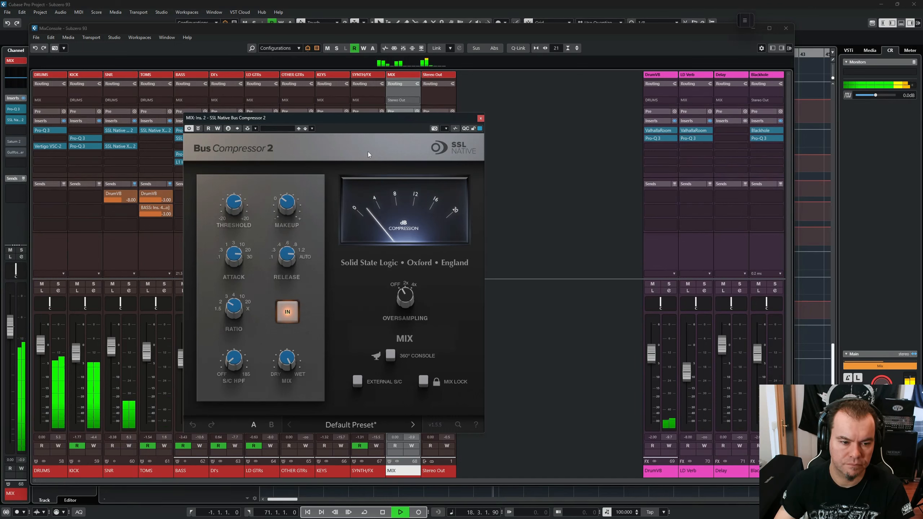
key(space)
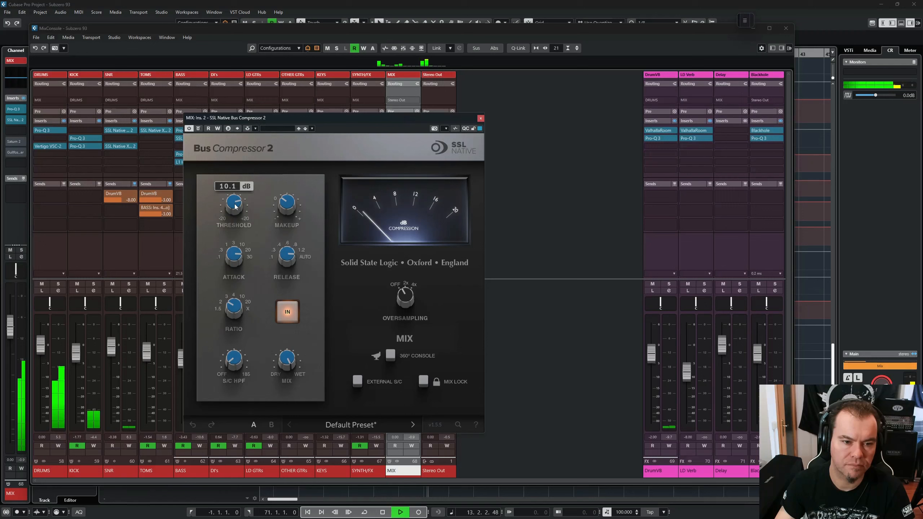
Lower the bus compressor's threshold to 5.2 dB and adjust its makeup gain while the mix plays
drag(234, 206, 234, 218)
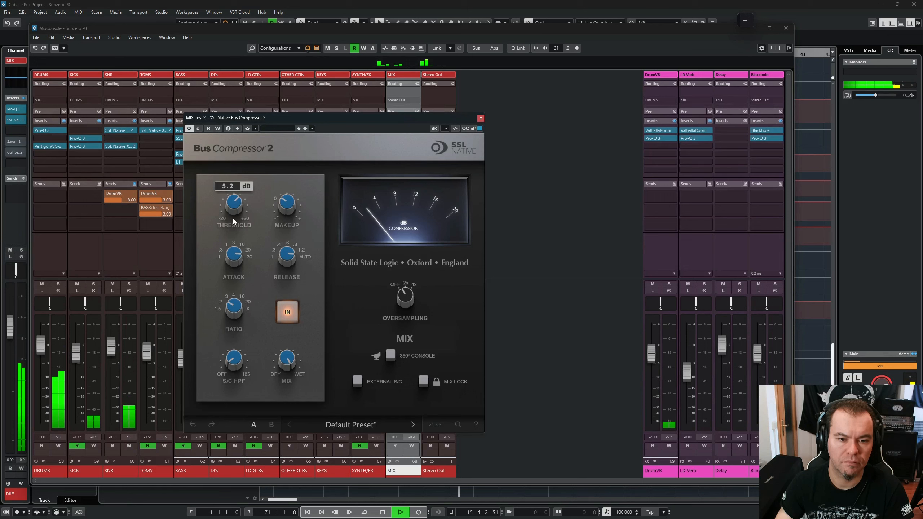
mouse_move(280, 208)
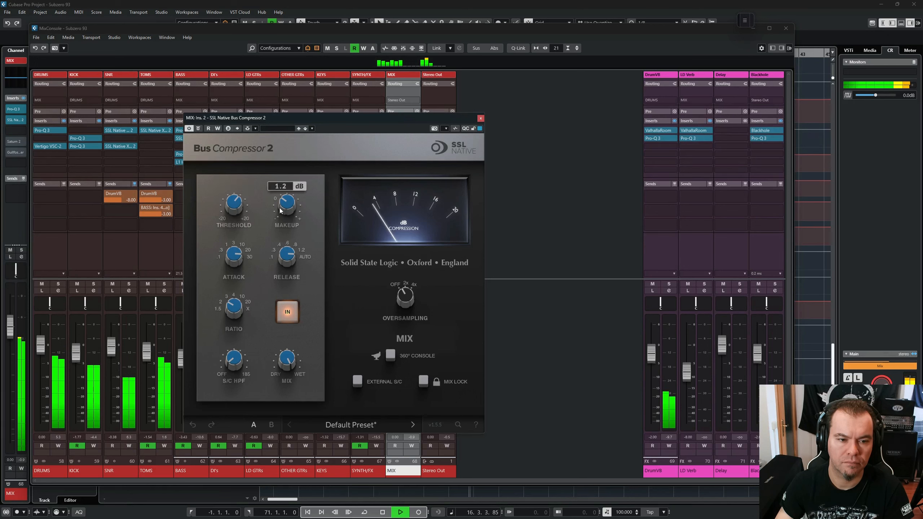
drag(279, 204, 278, 199)
Compare the mix with the bus compressor switched out and in during playback, and close the plug-in
click(287, 311)
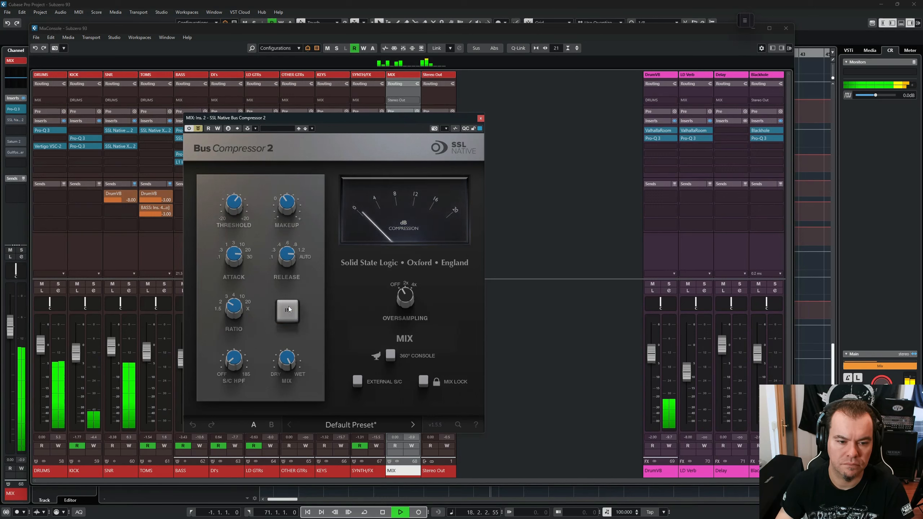
click(287, 311)
mouse_move(290, 207)
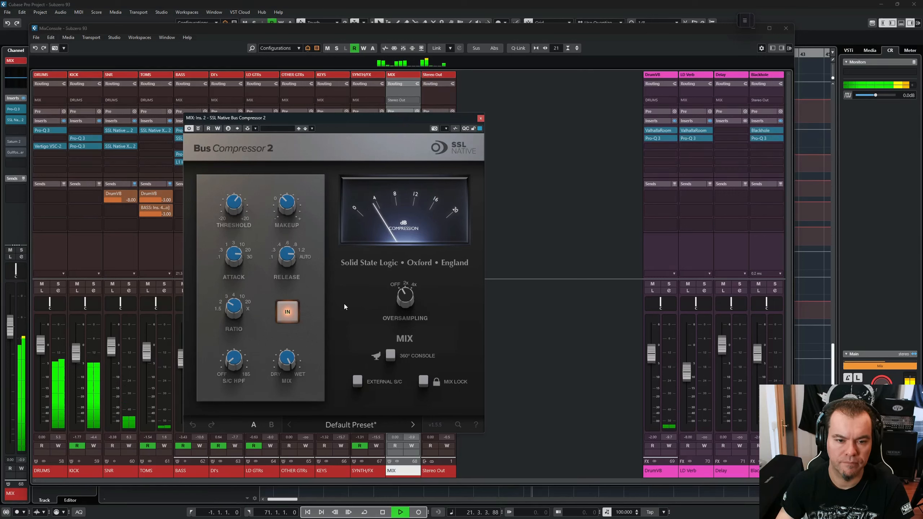
key(space)
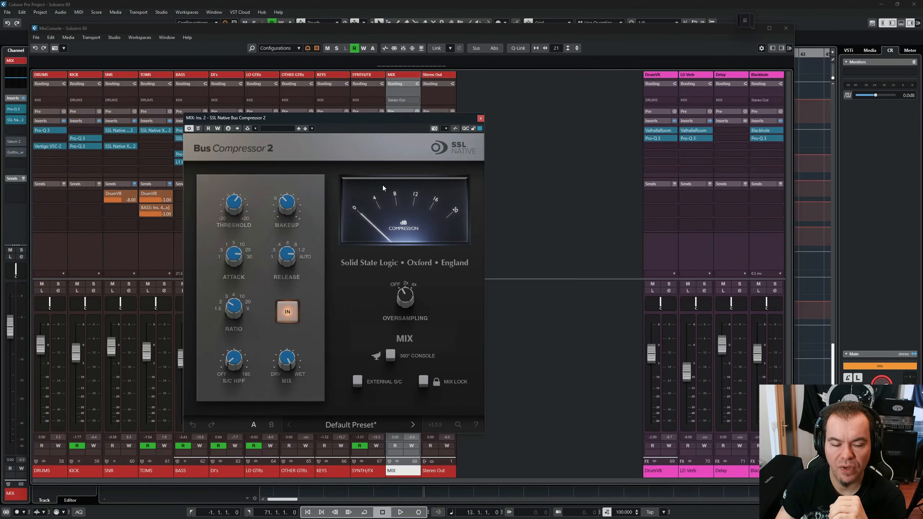
key(Escape)
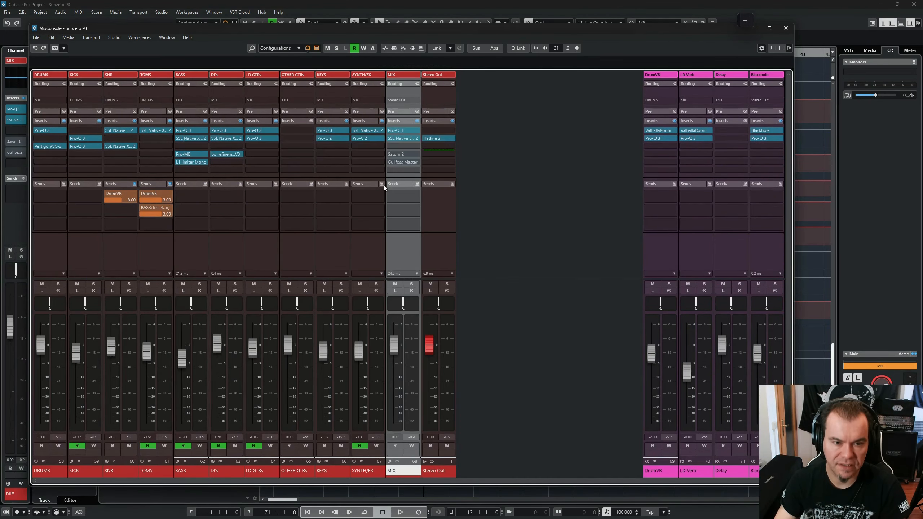
Activate and open Saturn 2 on the MIX group, and audition the mix through its Mastering Saturation preset
click(397, 154)
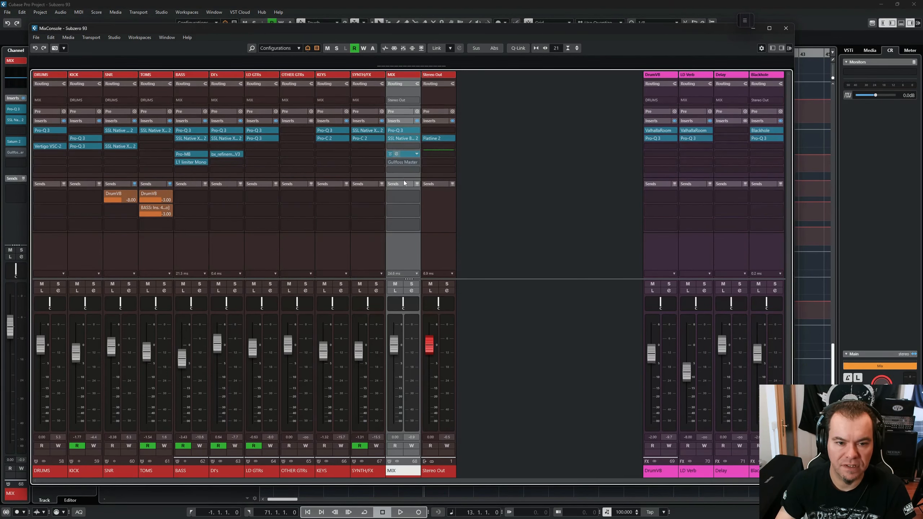
drag(312, 59, 324, 76)
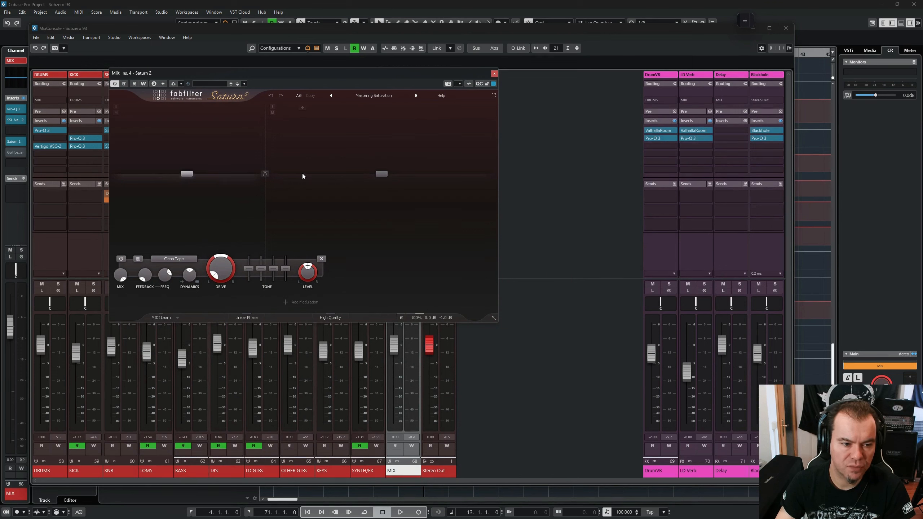
key(space)
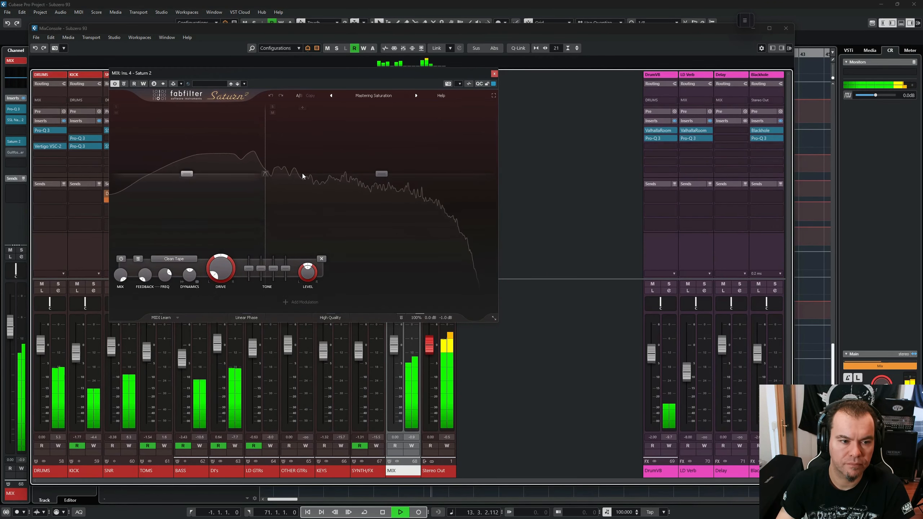
key(space)
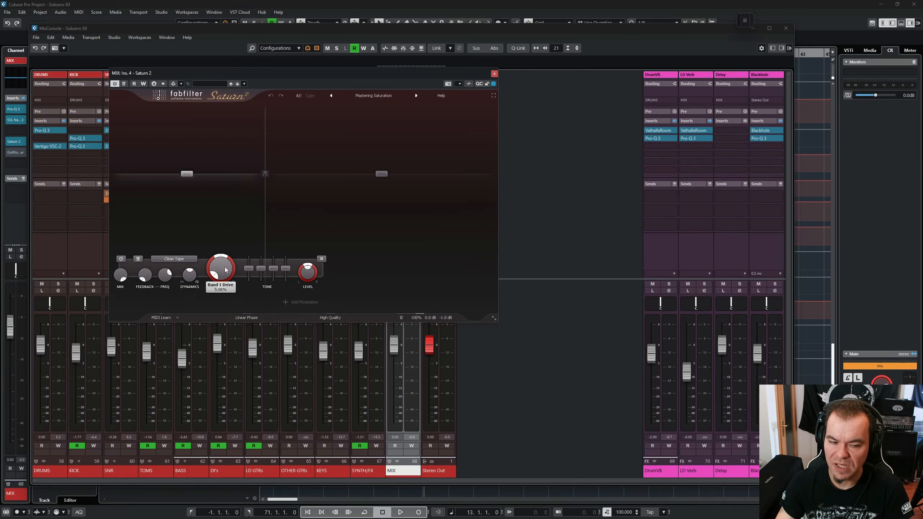
Review Saturn 2's Warm Tape high band, compare the mix with the saturation bypassed and active, and close the plug-in
click(380, 175)
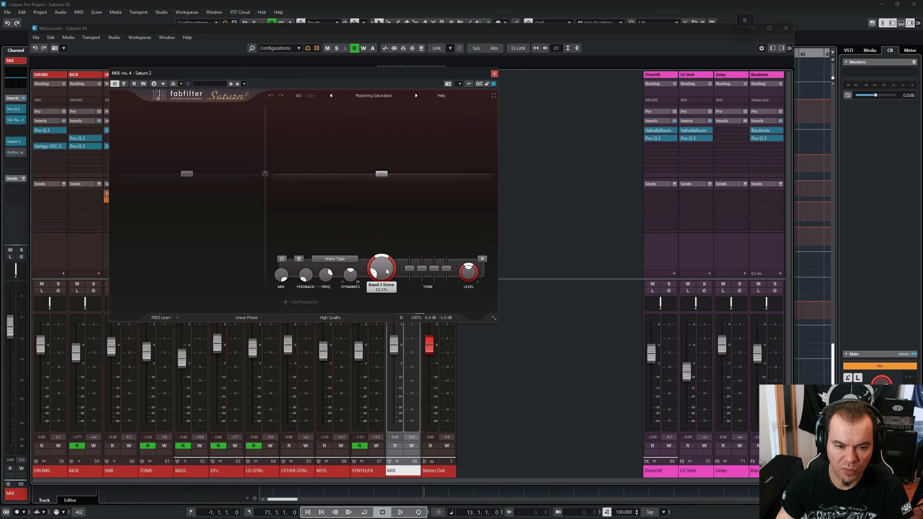
key(space)
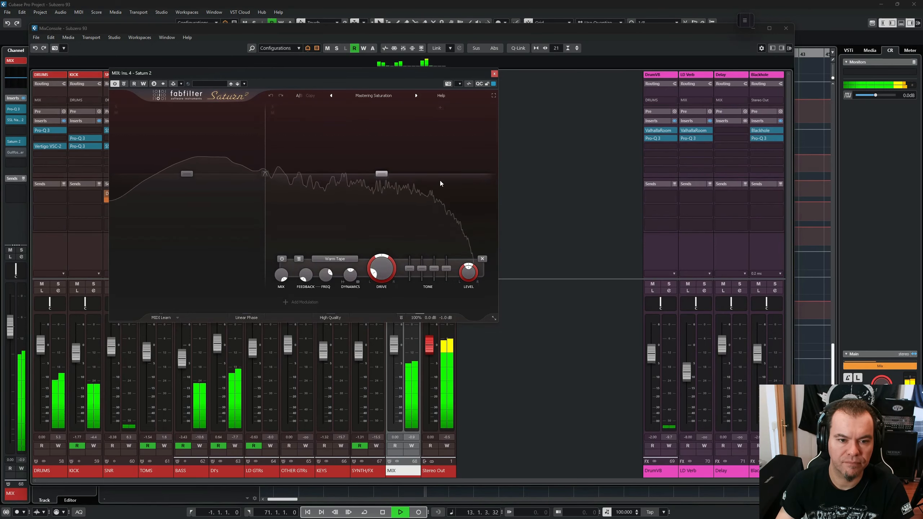
click(401, 318)
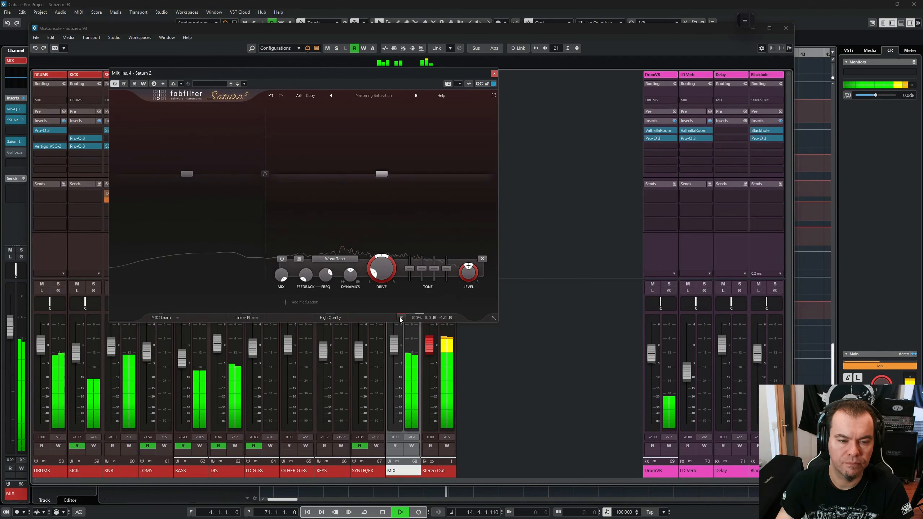
click(401, 318)
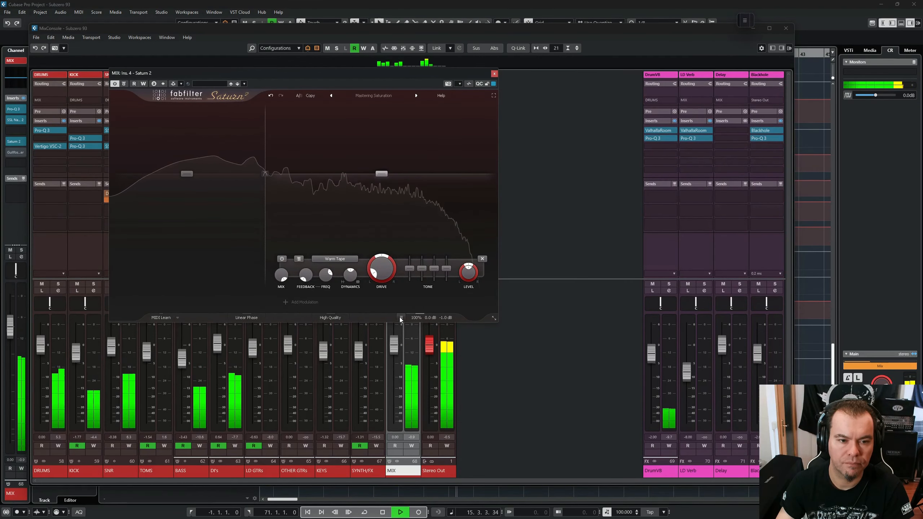
key(ctrl+w)
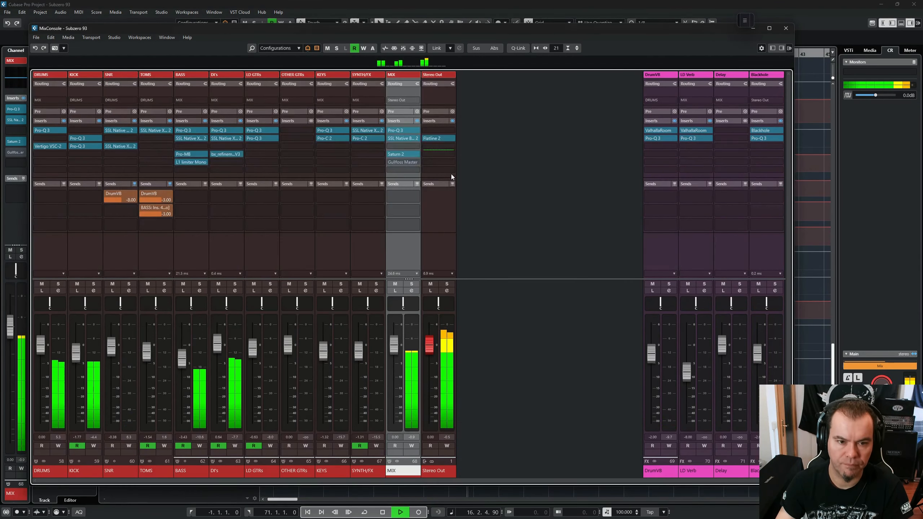
key(space)
Activate and open Gullfoss Master on the MIX group, and compare the playing mix with it bypassed and active
mouse_move(392, 162)
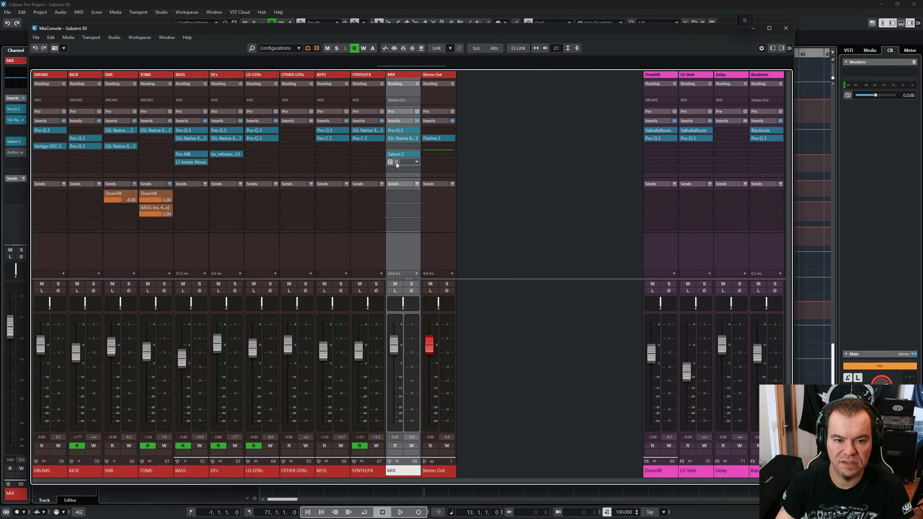
click(390, 161)
click(396, 162)
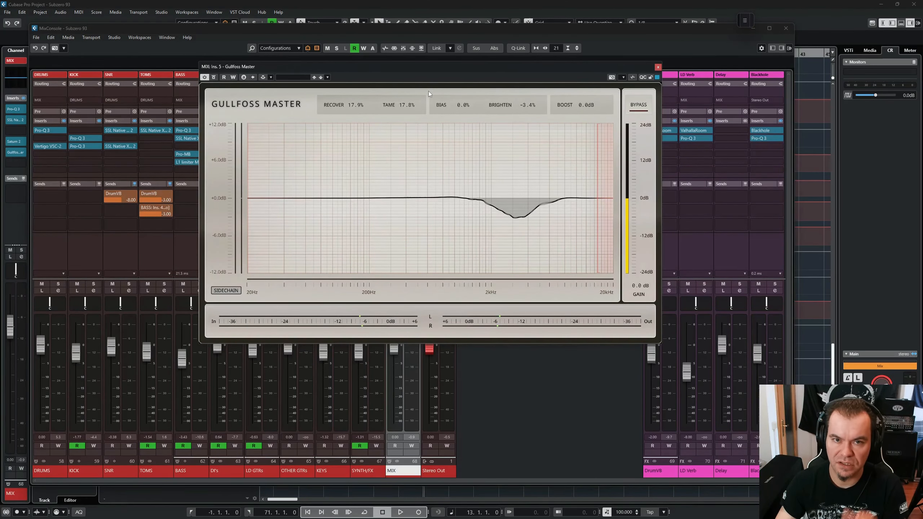
key(space)
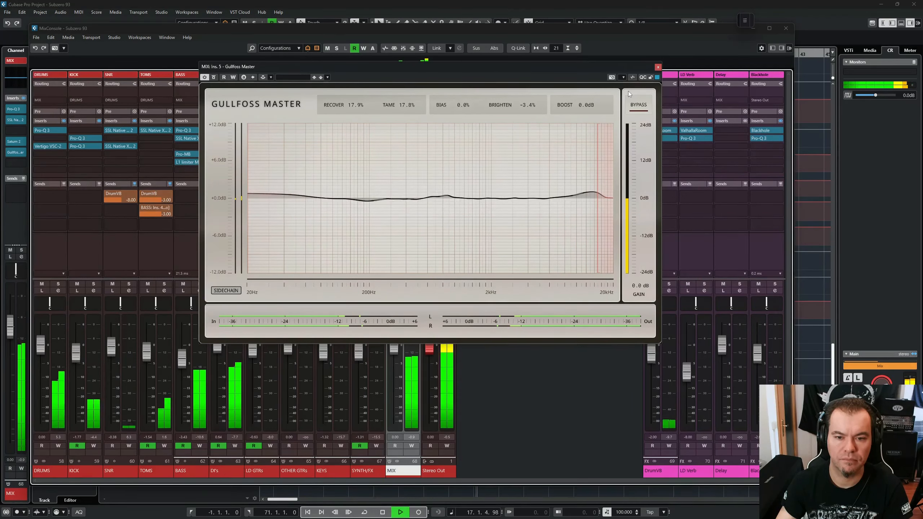
click(649, 105)
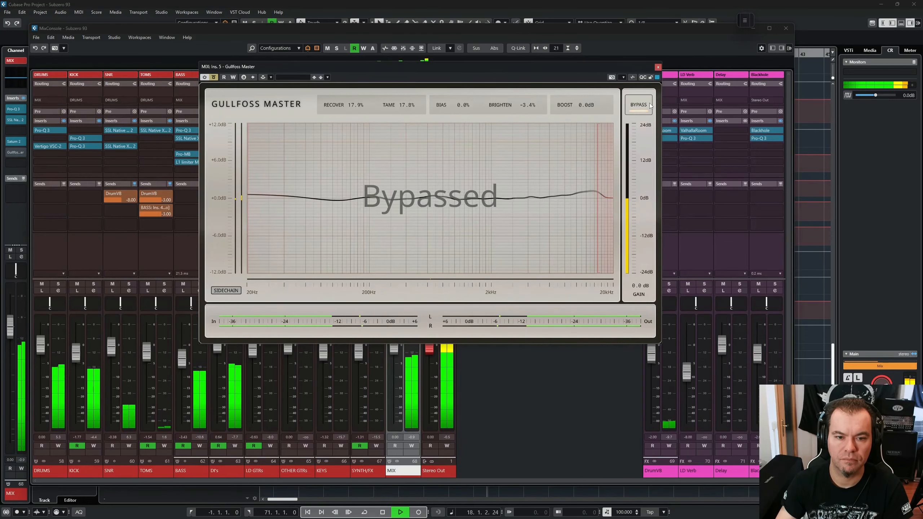
click(650, 105)
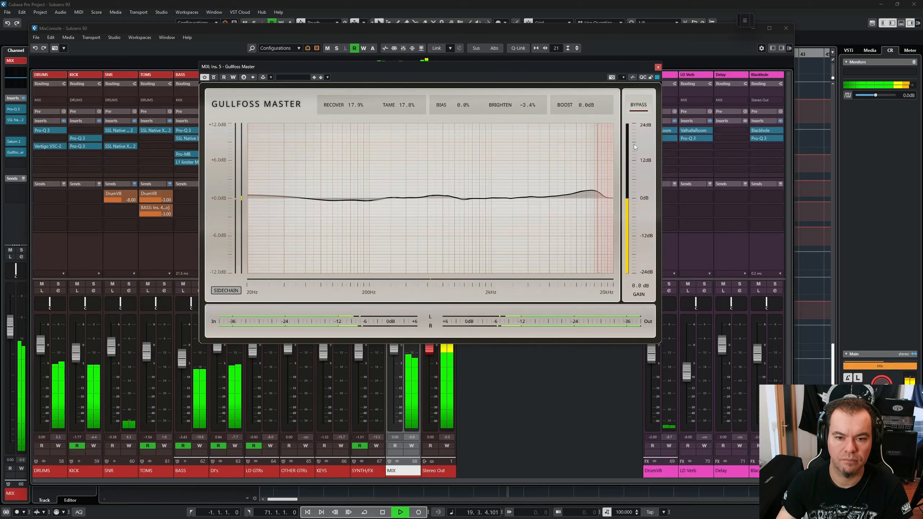
key(space)
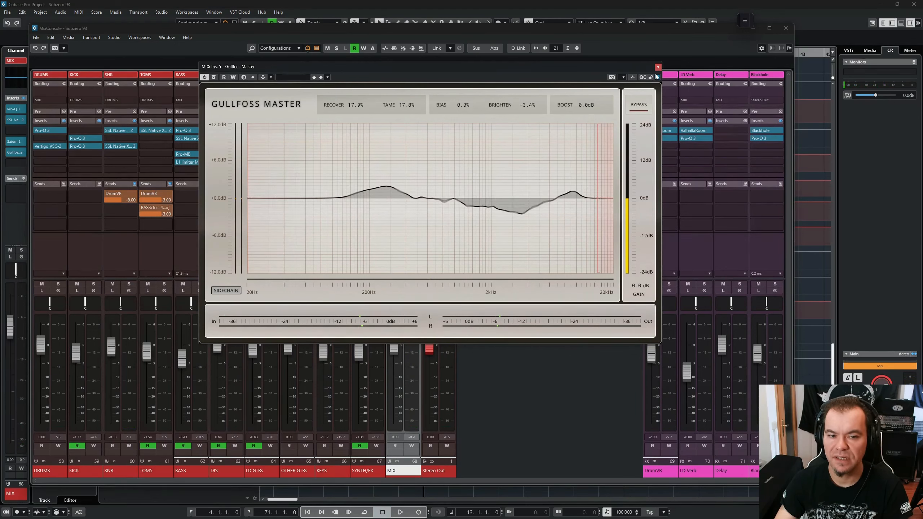
Audition the mix through Gullfoss Master once more and close the plug-in
key(space)
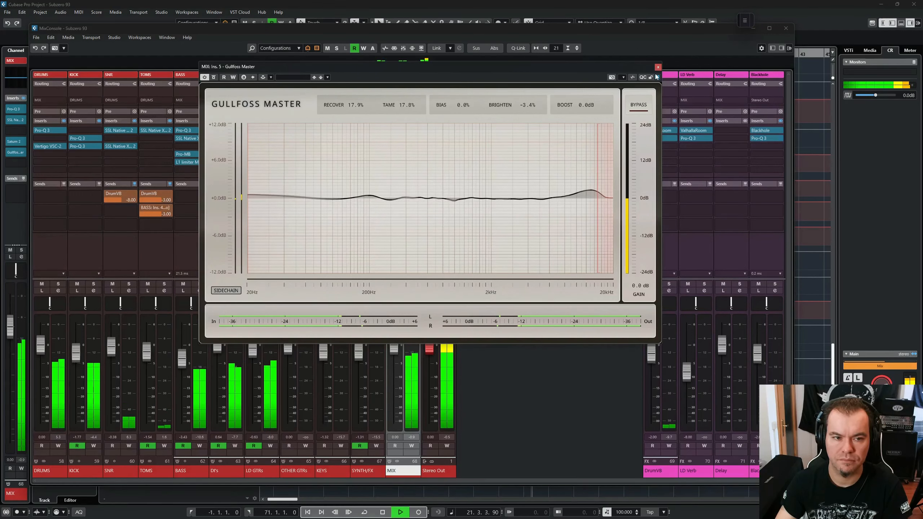
key(space)
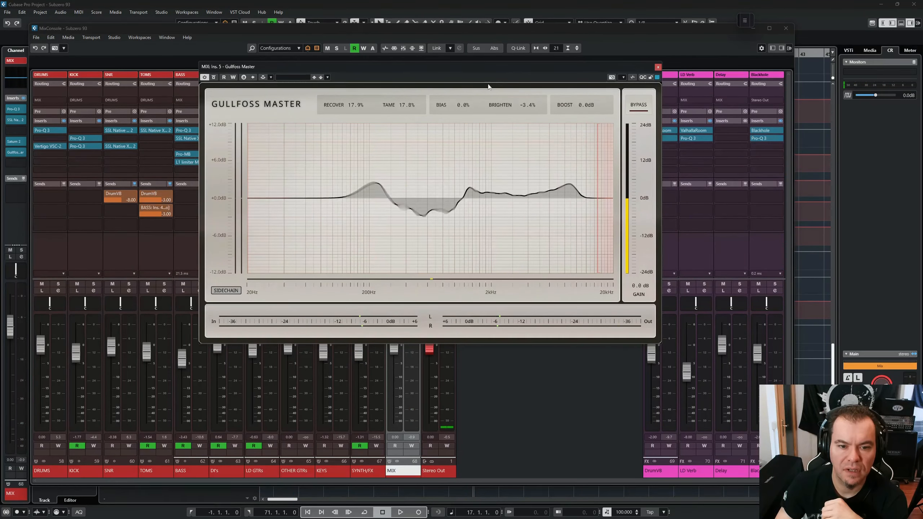
click(657, 68)
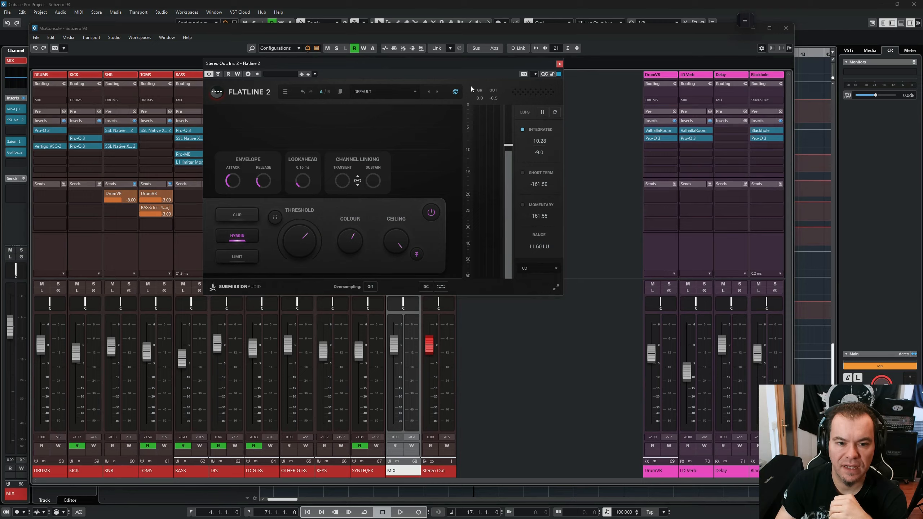
Close the Stereo Out's Flatline 2 limiter and the mixer, and bring the drum tracks into view in the project window
key(ctrl+w)
key(F3)
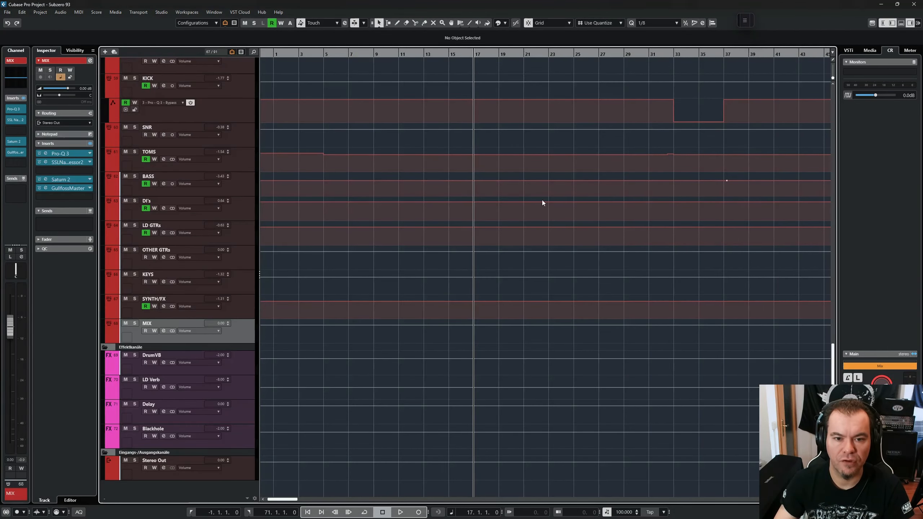
scroll(544, 201, up, 4)
scroll(546, 203, up, 10)
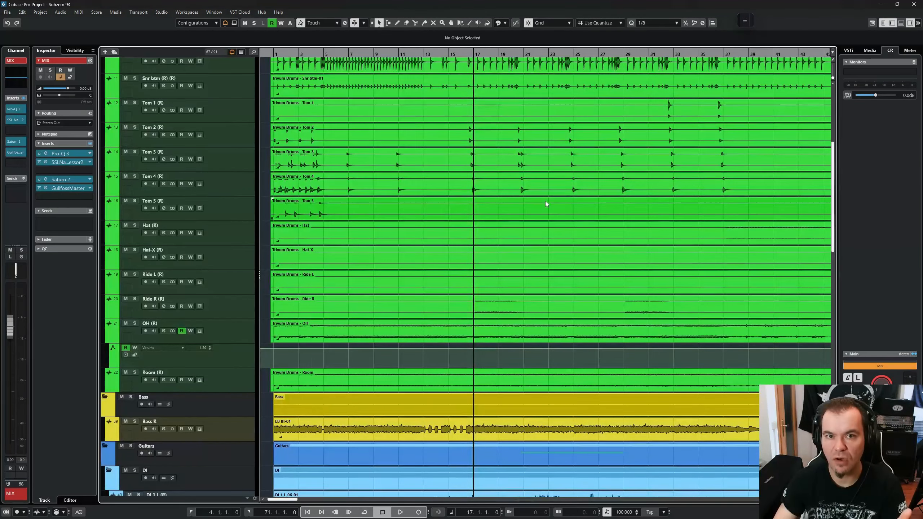